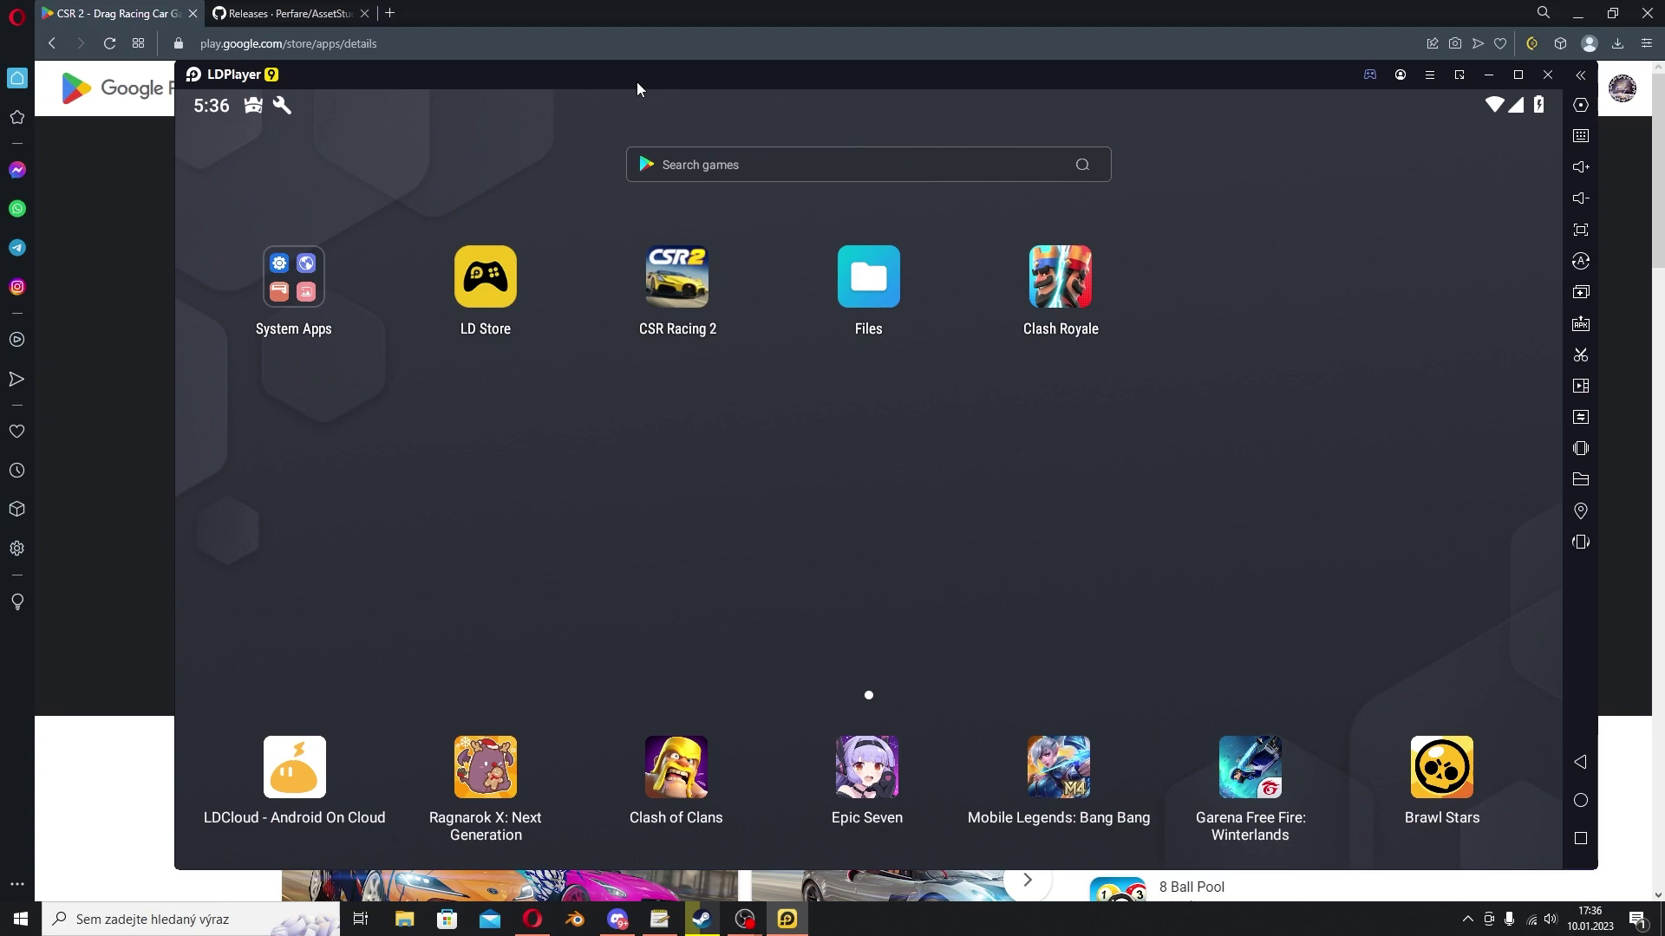
Open LDPlayer's shared folder options, then close the Shared folder dialog to return to the home screen
left_click(1580, 479)
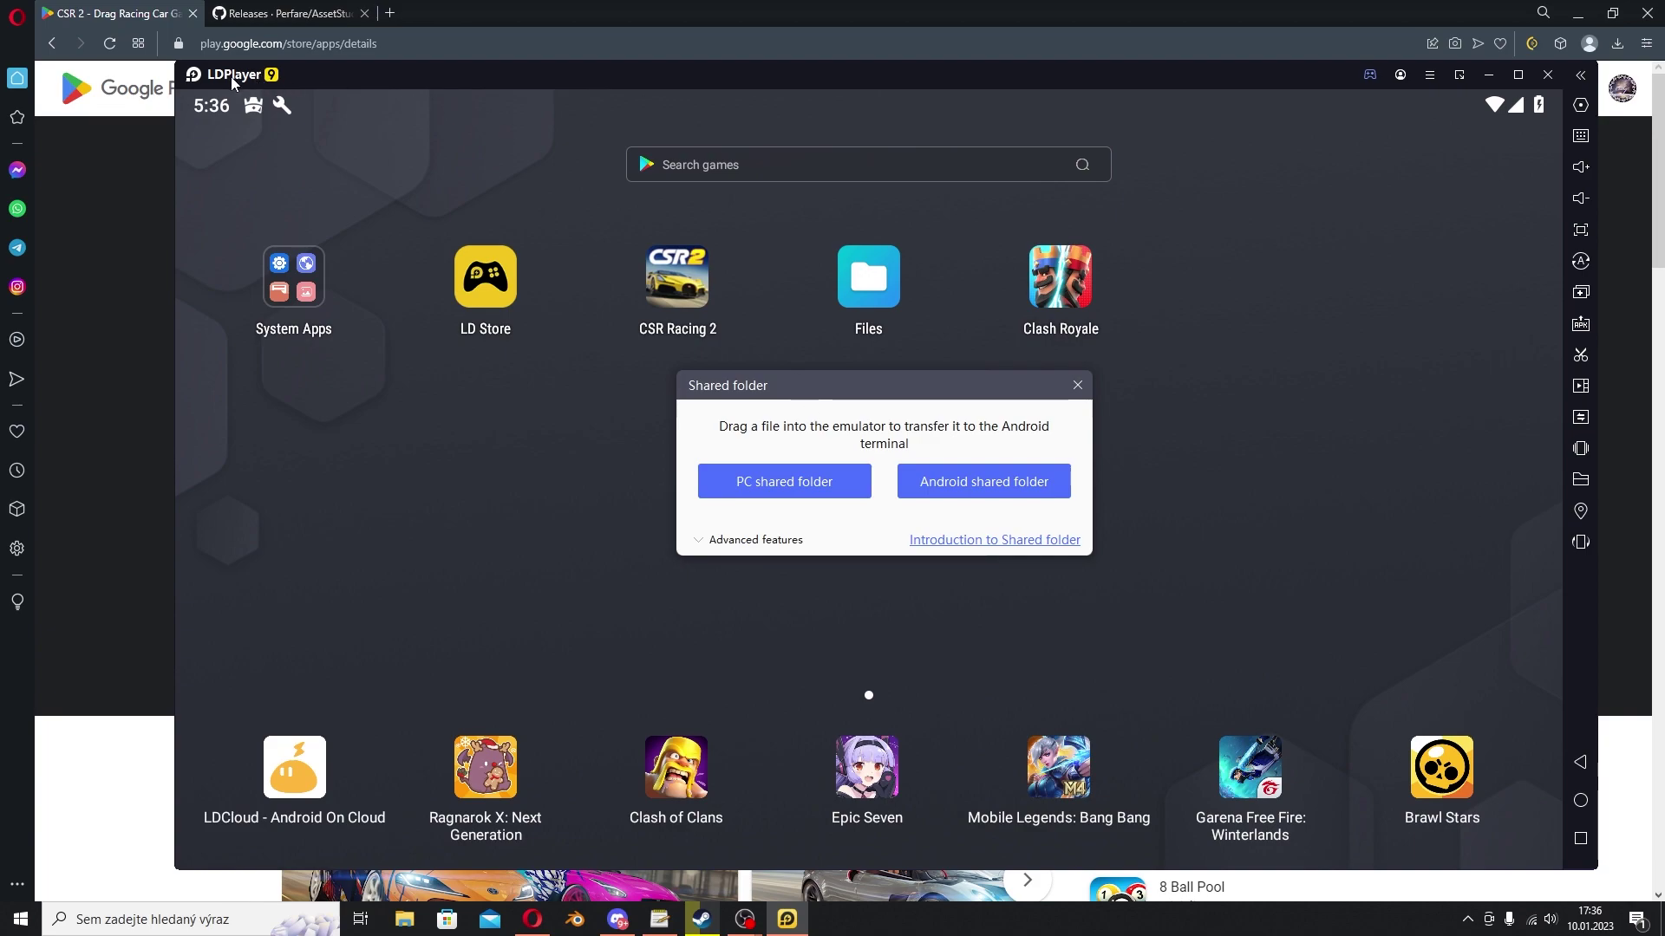
left_click(1078, 387)
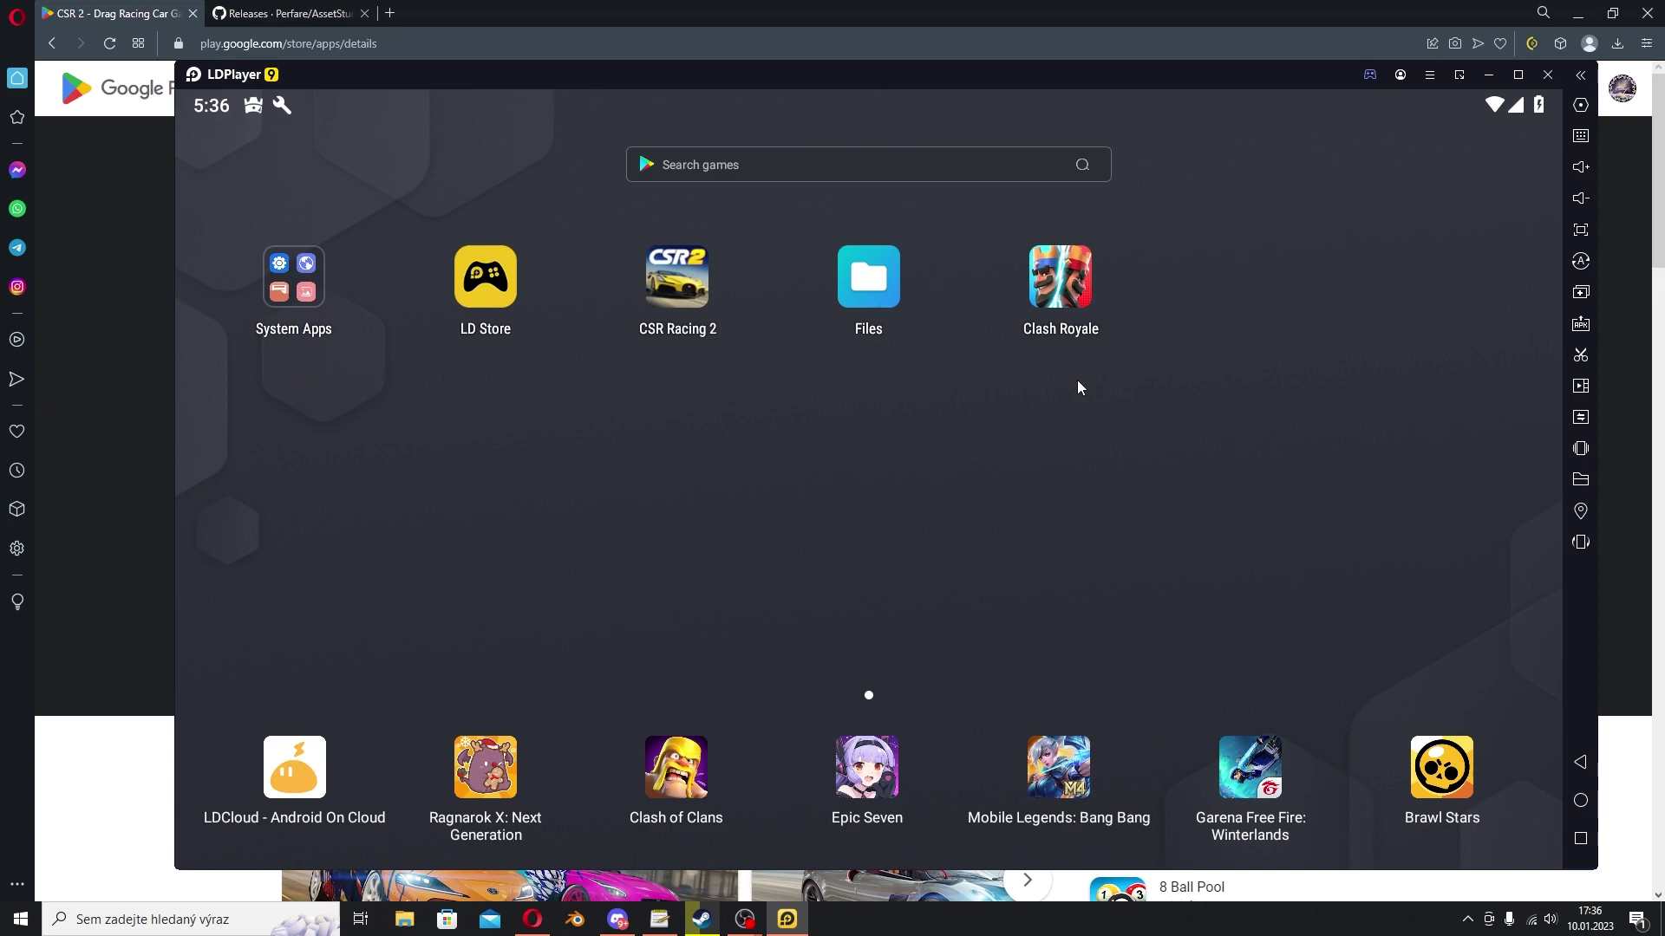
Review the AssetStudio v0.16.47 Latest release and its net472 zip download on GitHub
left_click(321, 9)
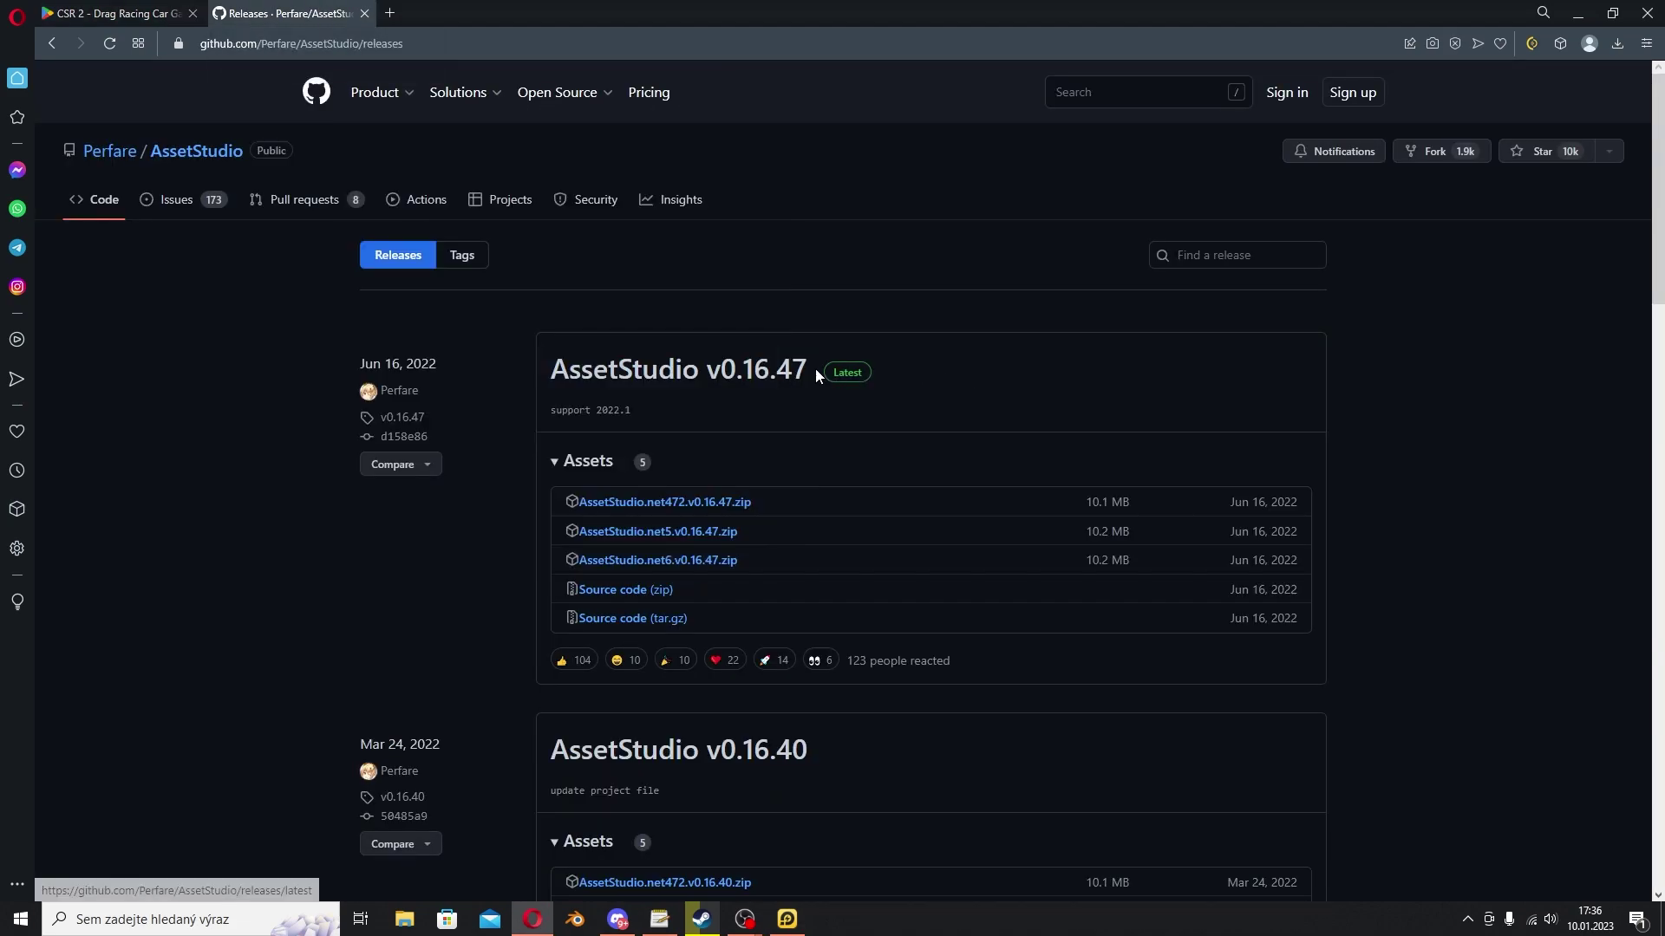
left_click_drag(815, 368, 545, 378)
left_click(533, 376)
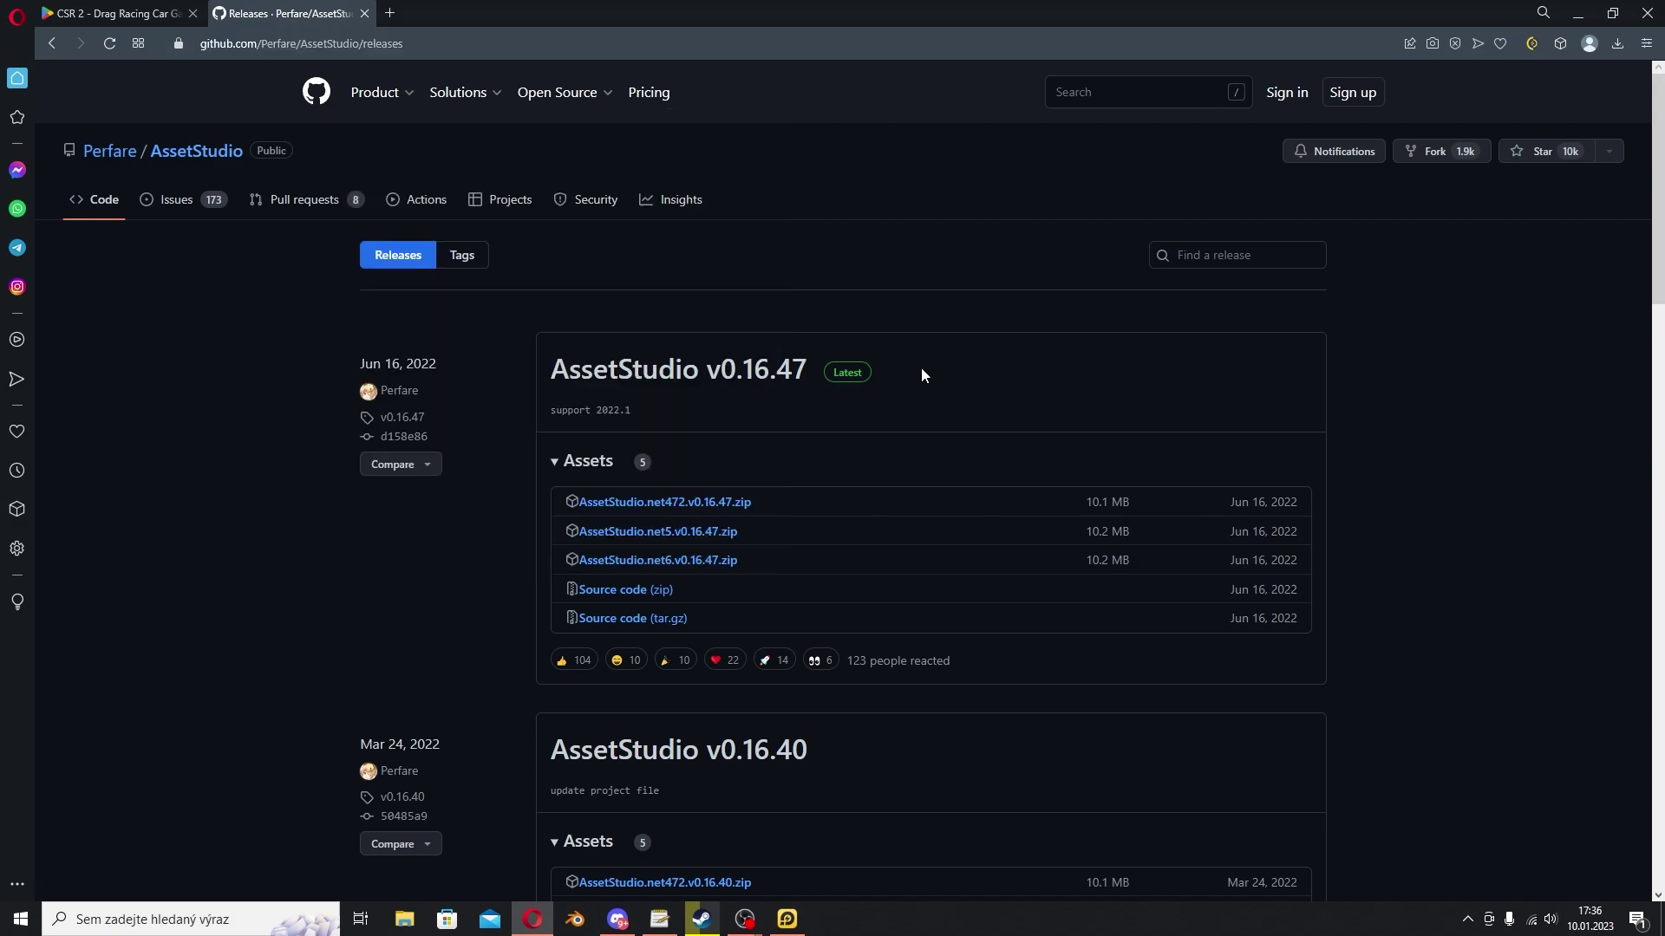
left_click_drag(921, 368, 550, 388)
left_click(529, 400)
left_click_drag(751, 503, 592, 503)
left_click(772, 507)
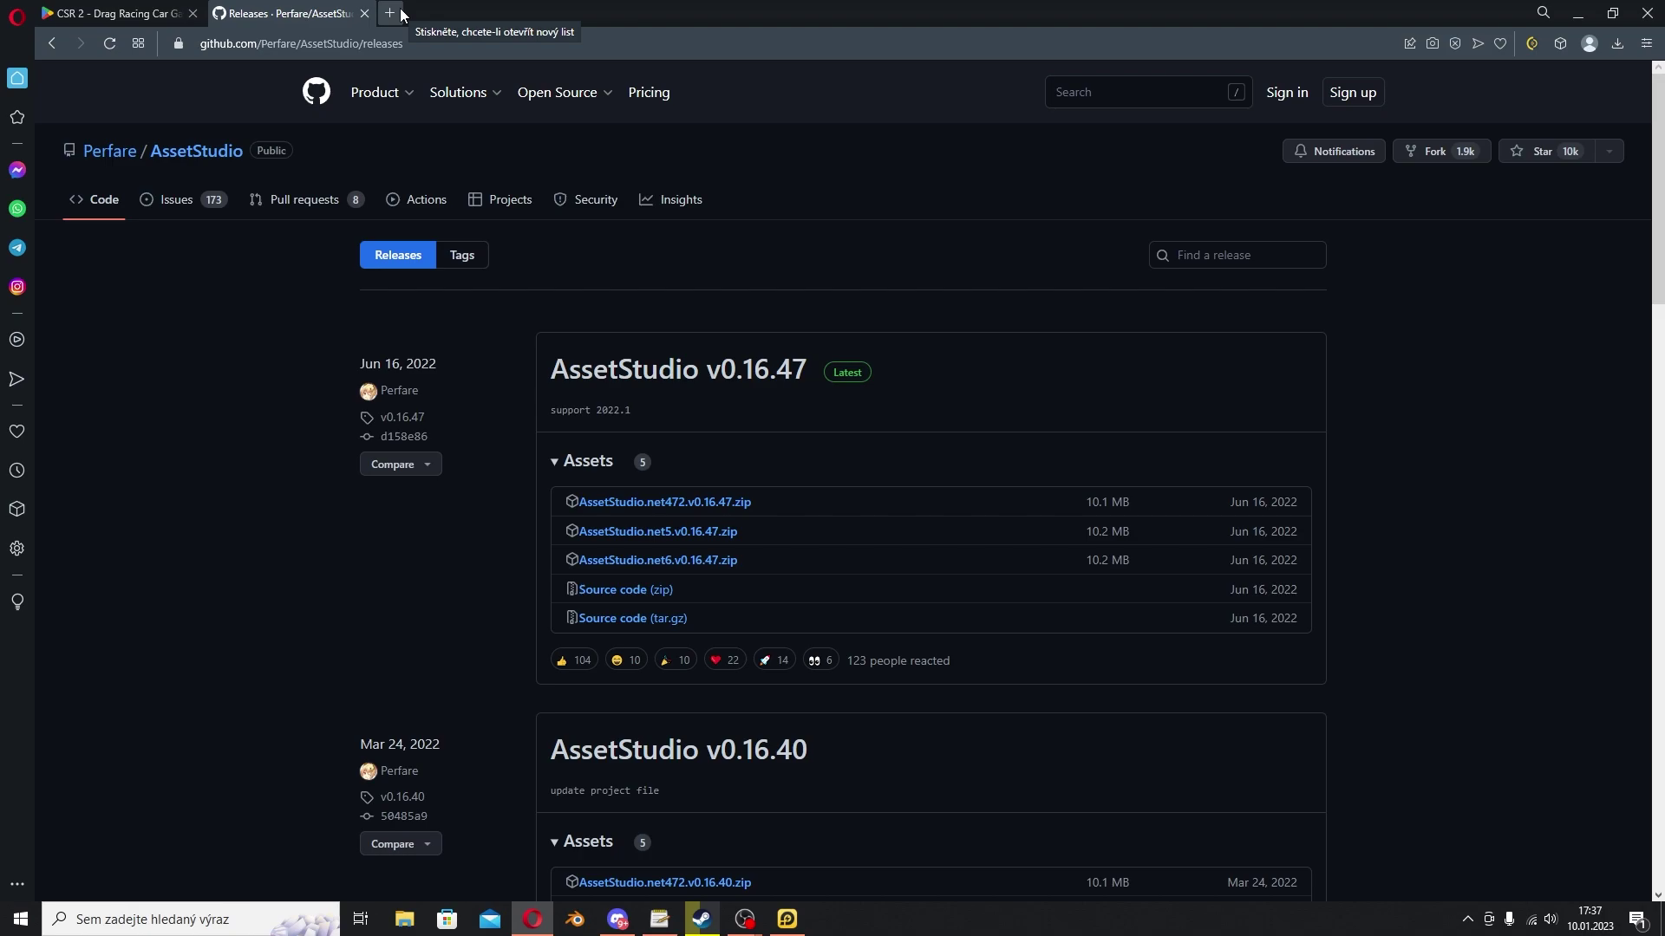
left_click(785, 917)
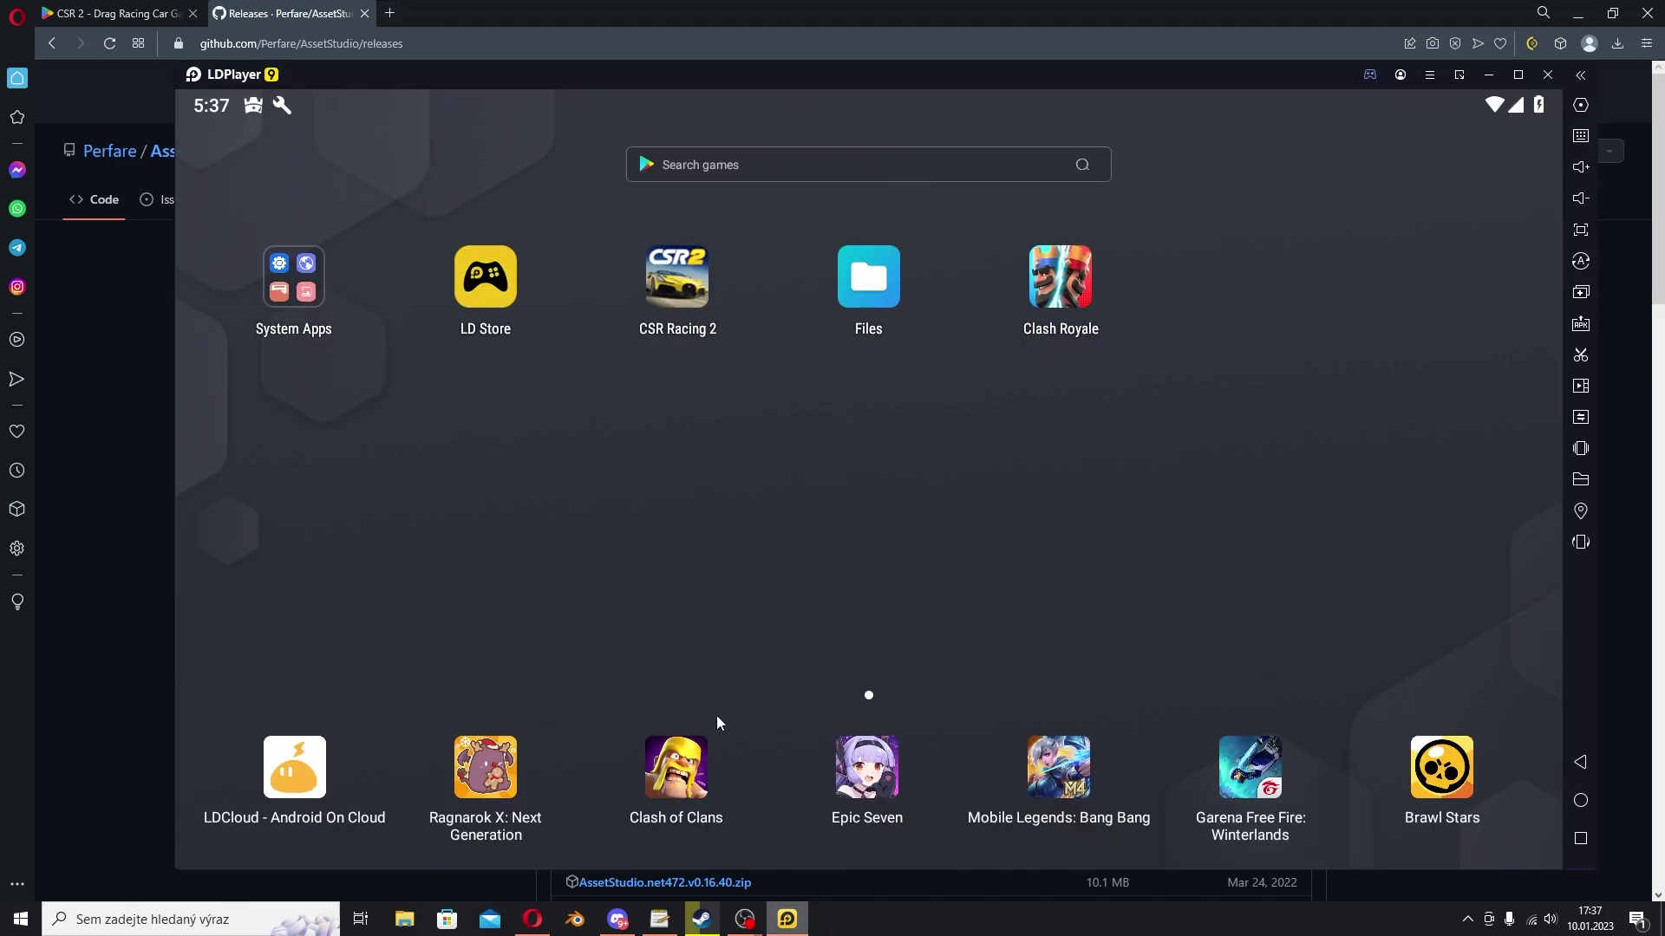
left_click(279, 265)
left_click(369, 582)
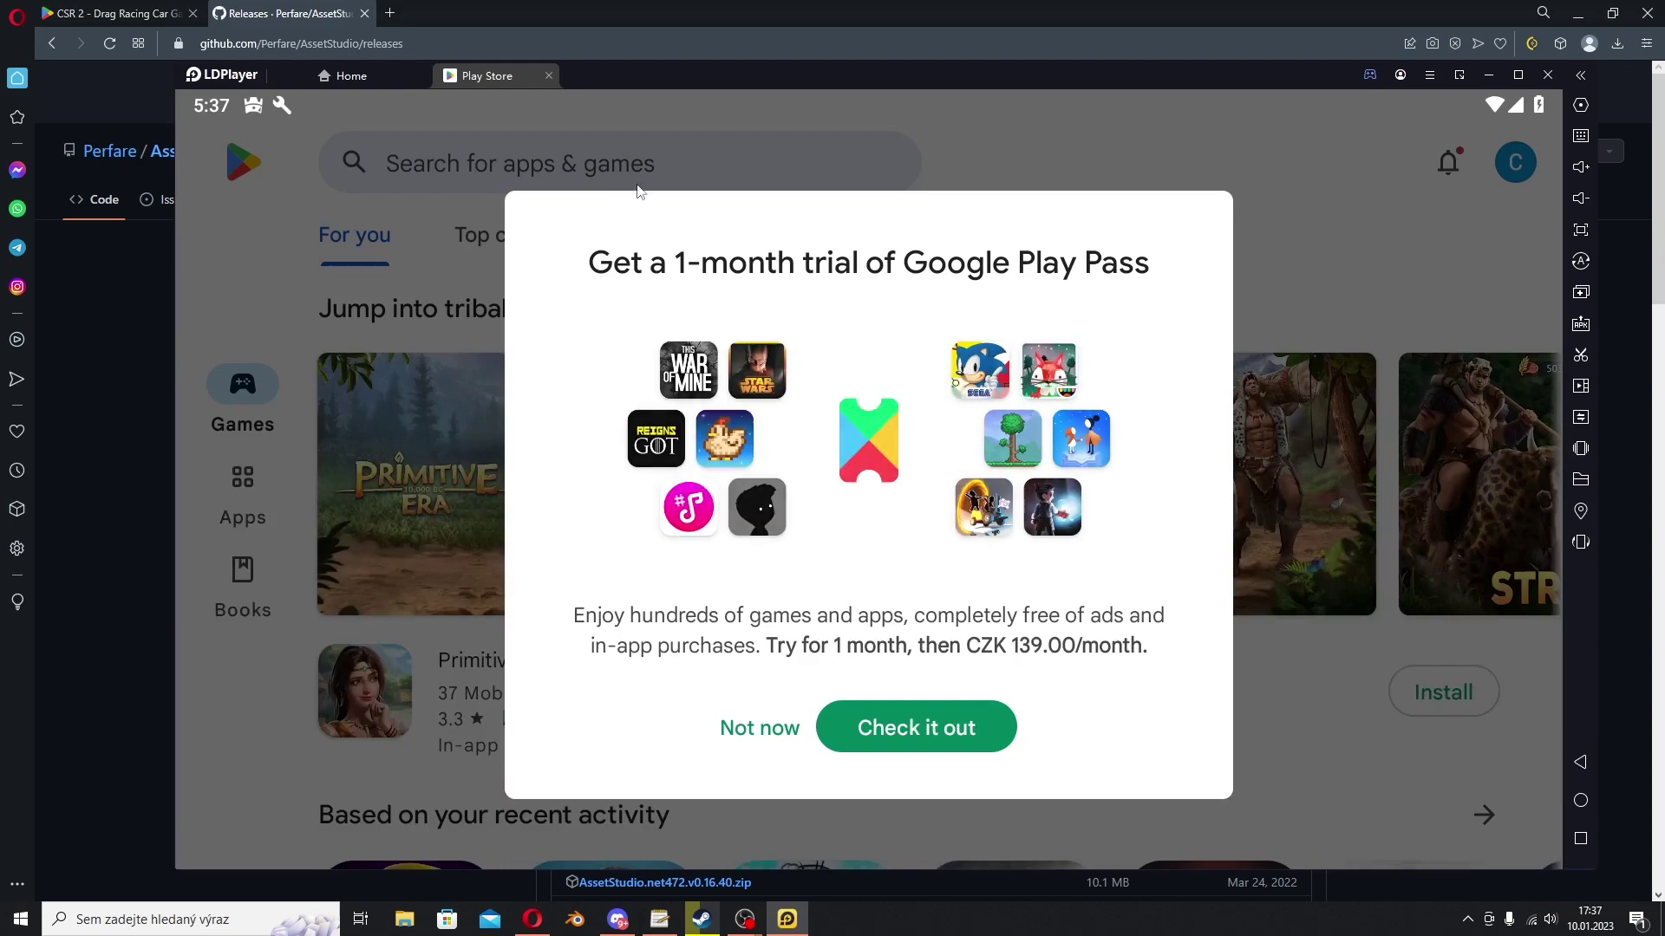
left_click(639, 189)
left_click(547, 169)
left_click(390, 254)
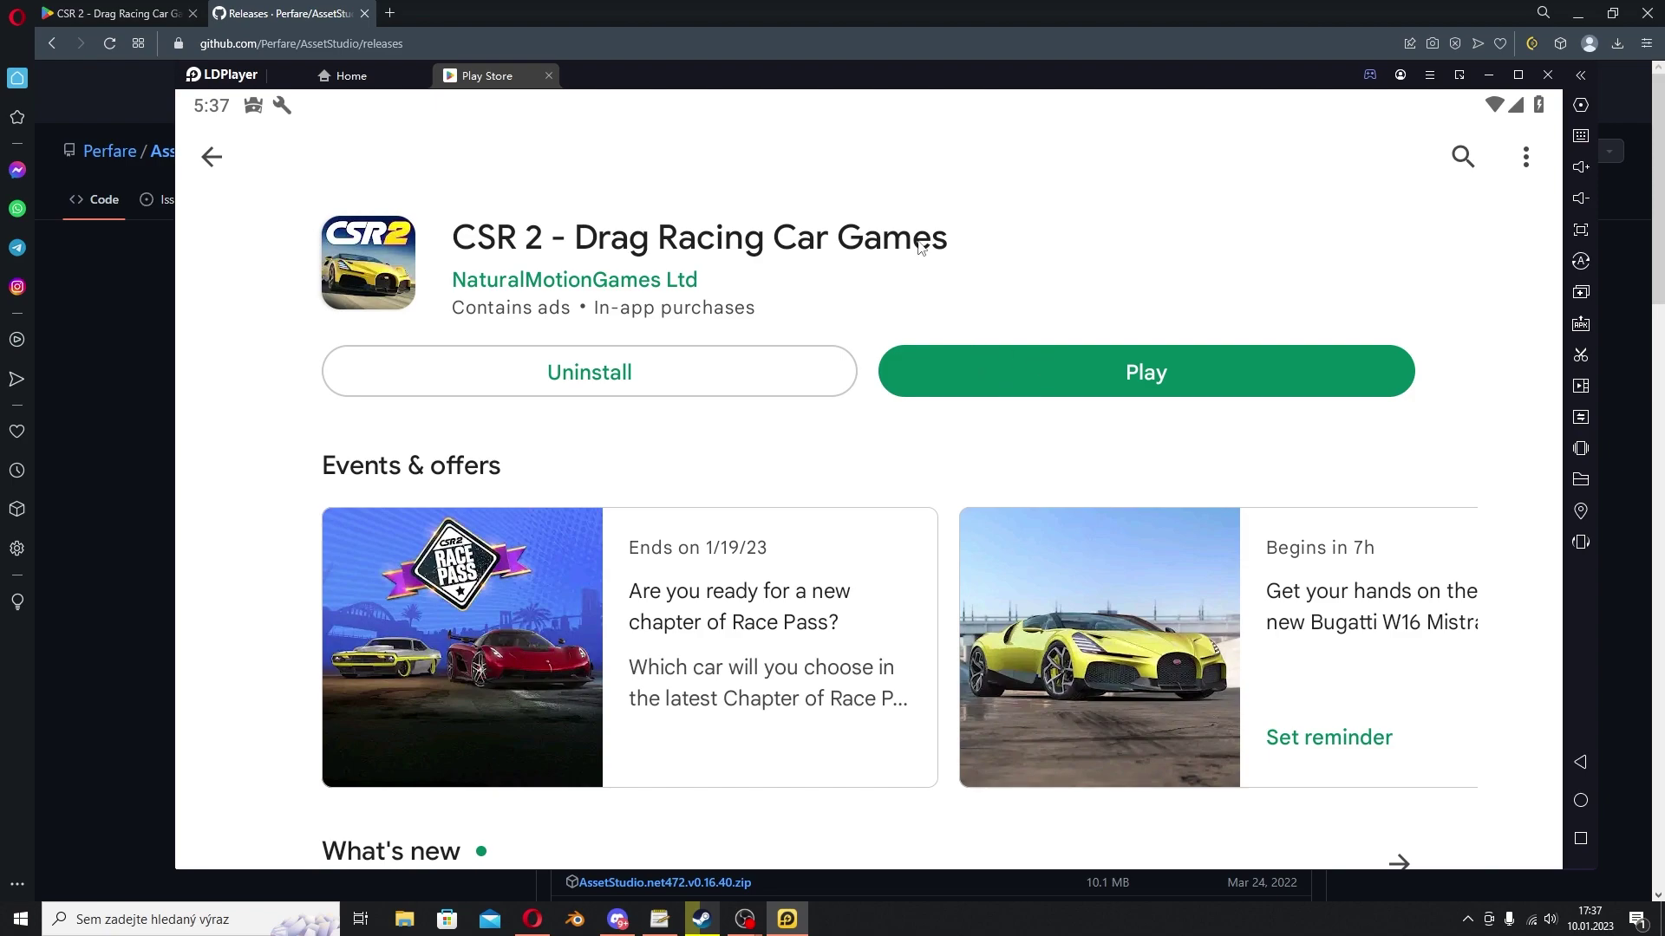
left_click(213, 157)
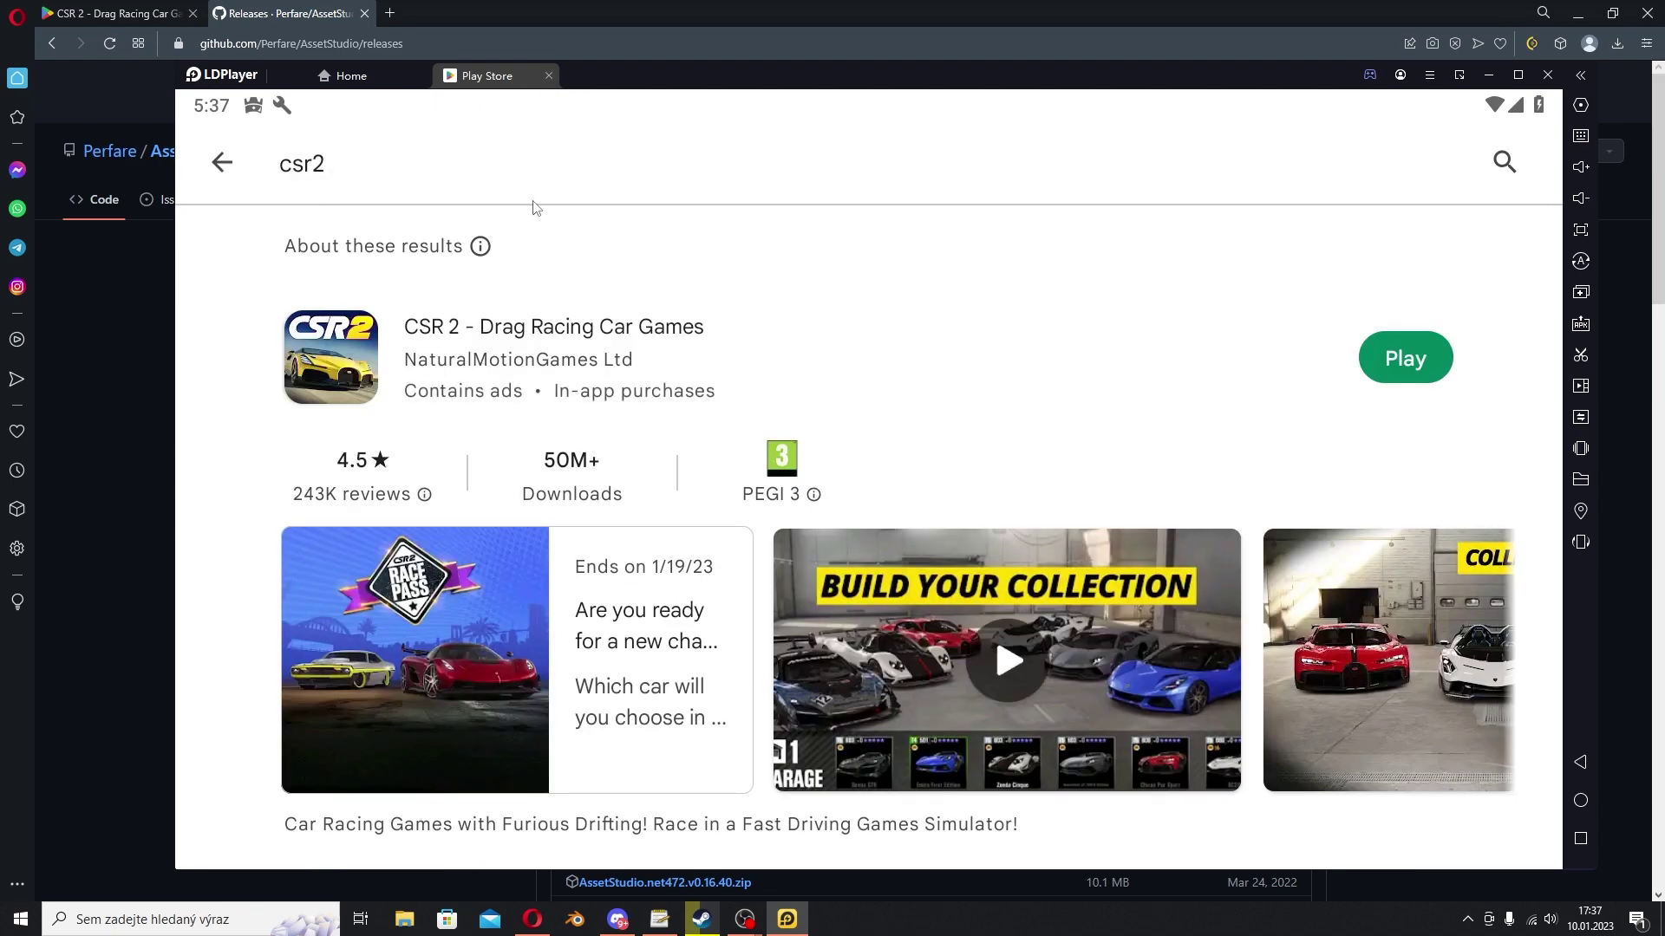
left_click(1442, 167)
left_click(1512, 162)
left_click(312, 347)
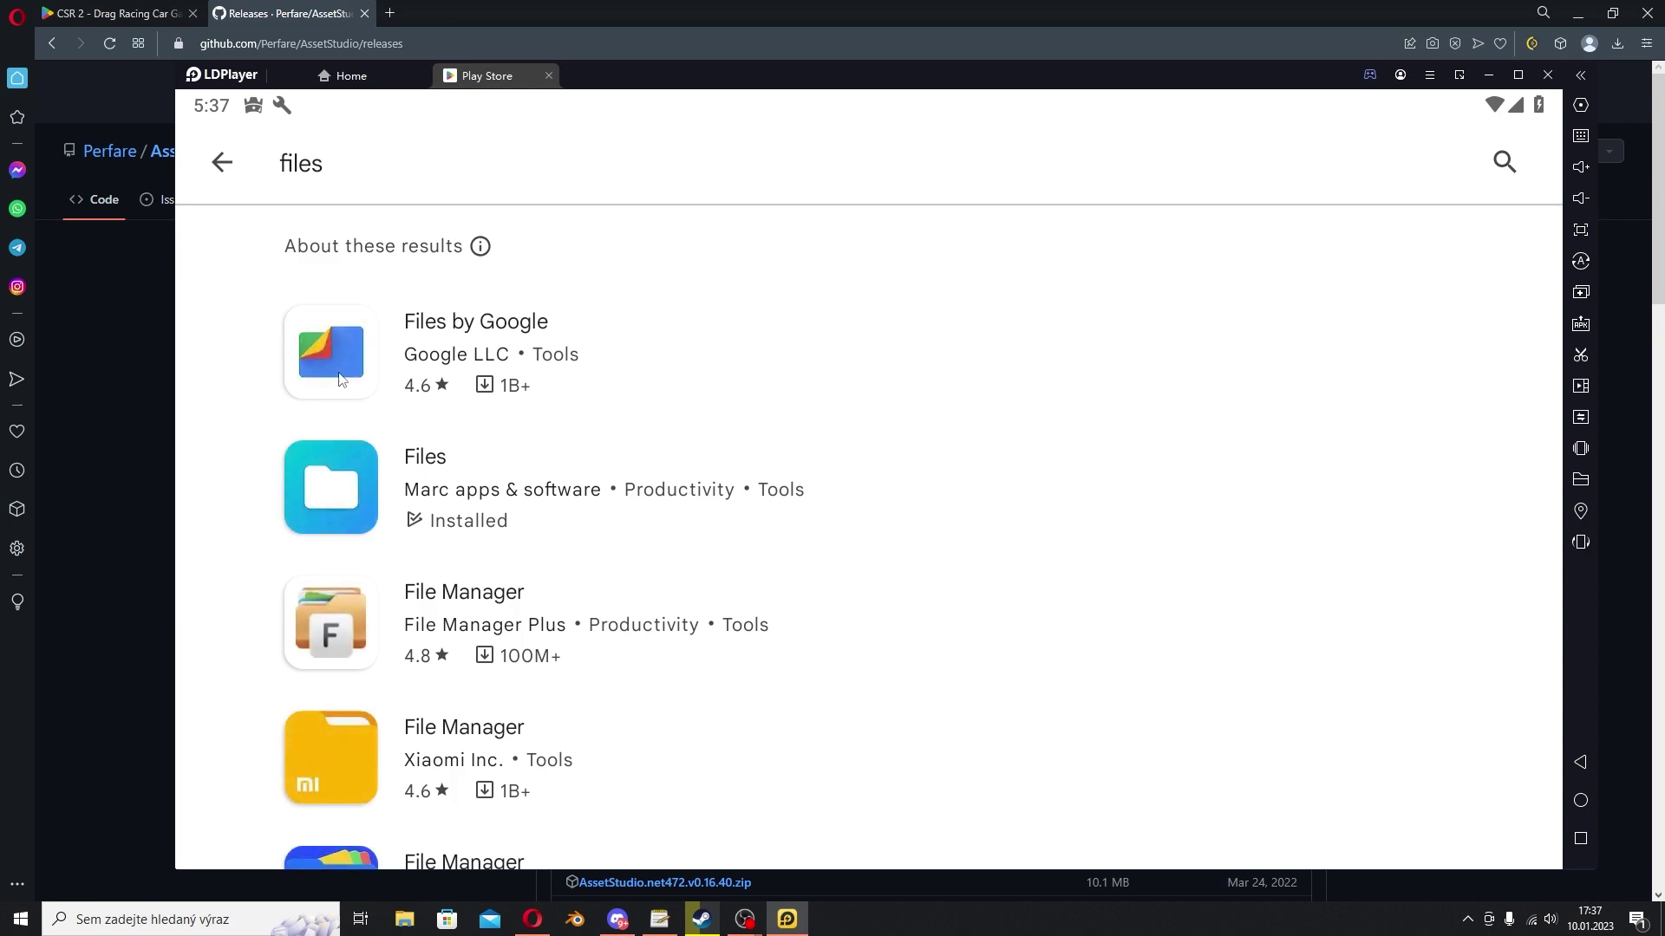
left_click(438, 463)
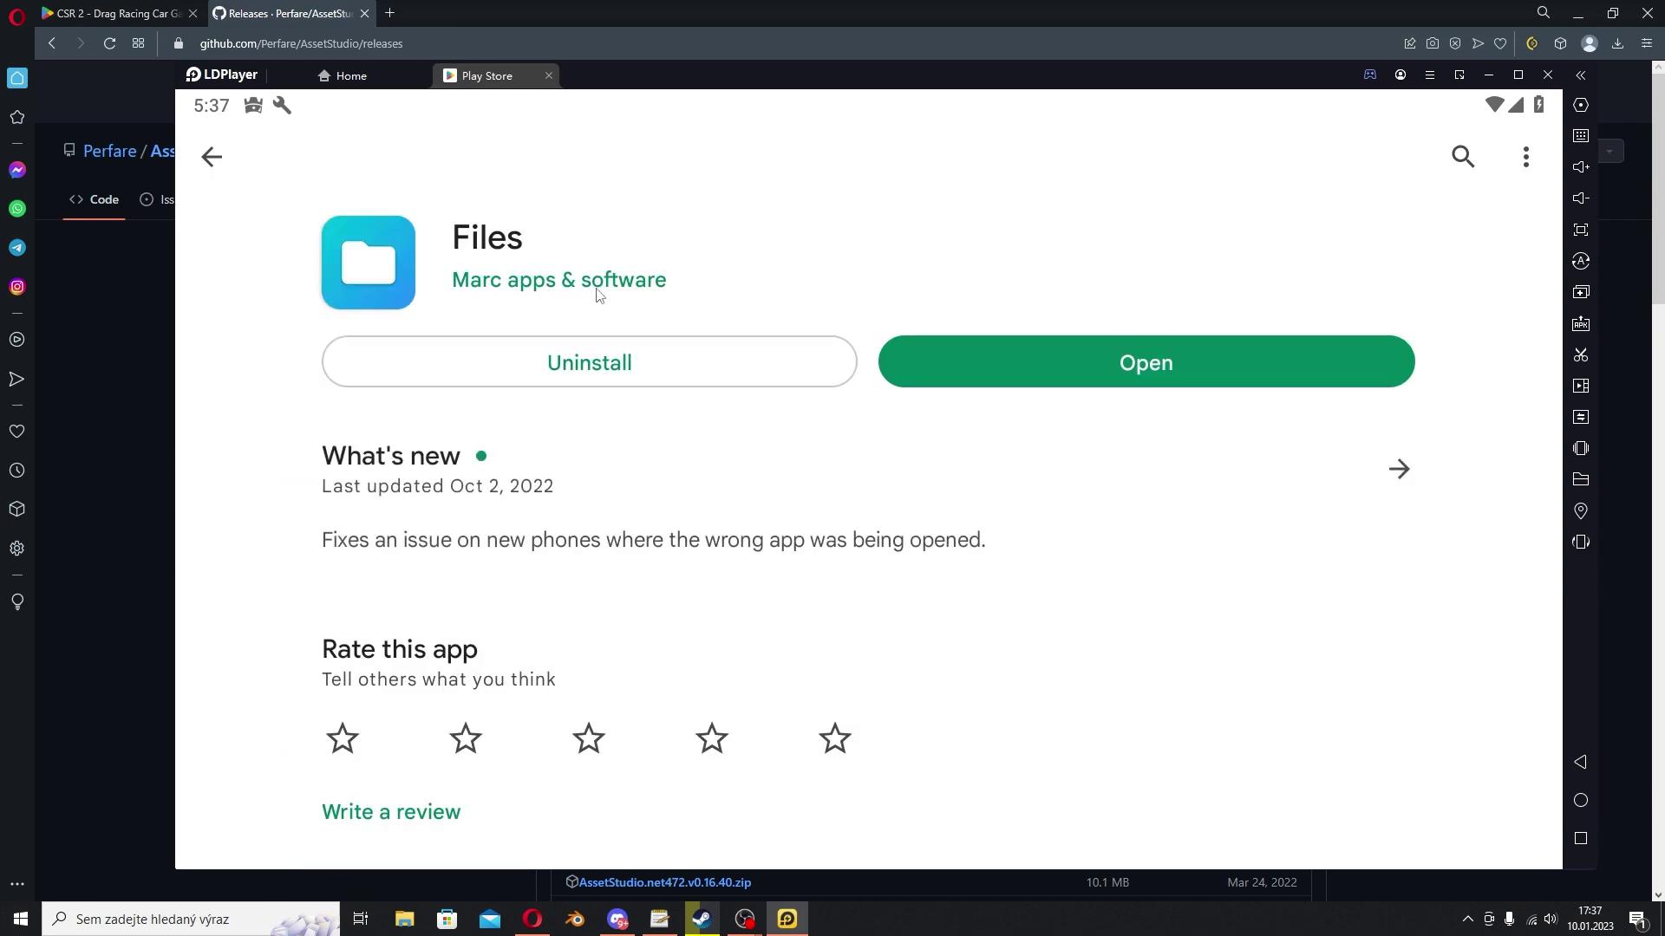
scroll(607, 364, "down", 3)
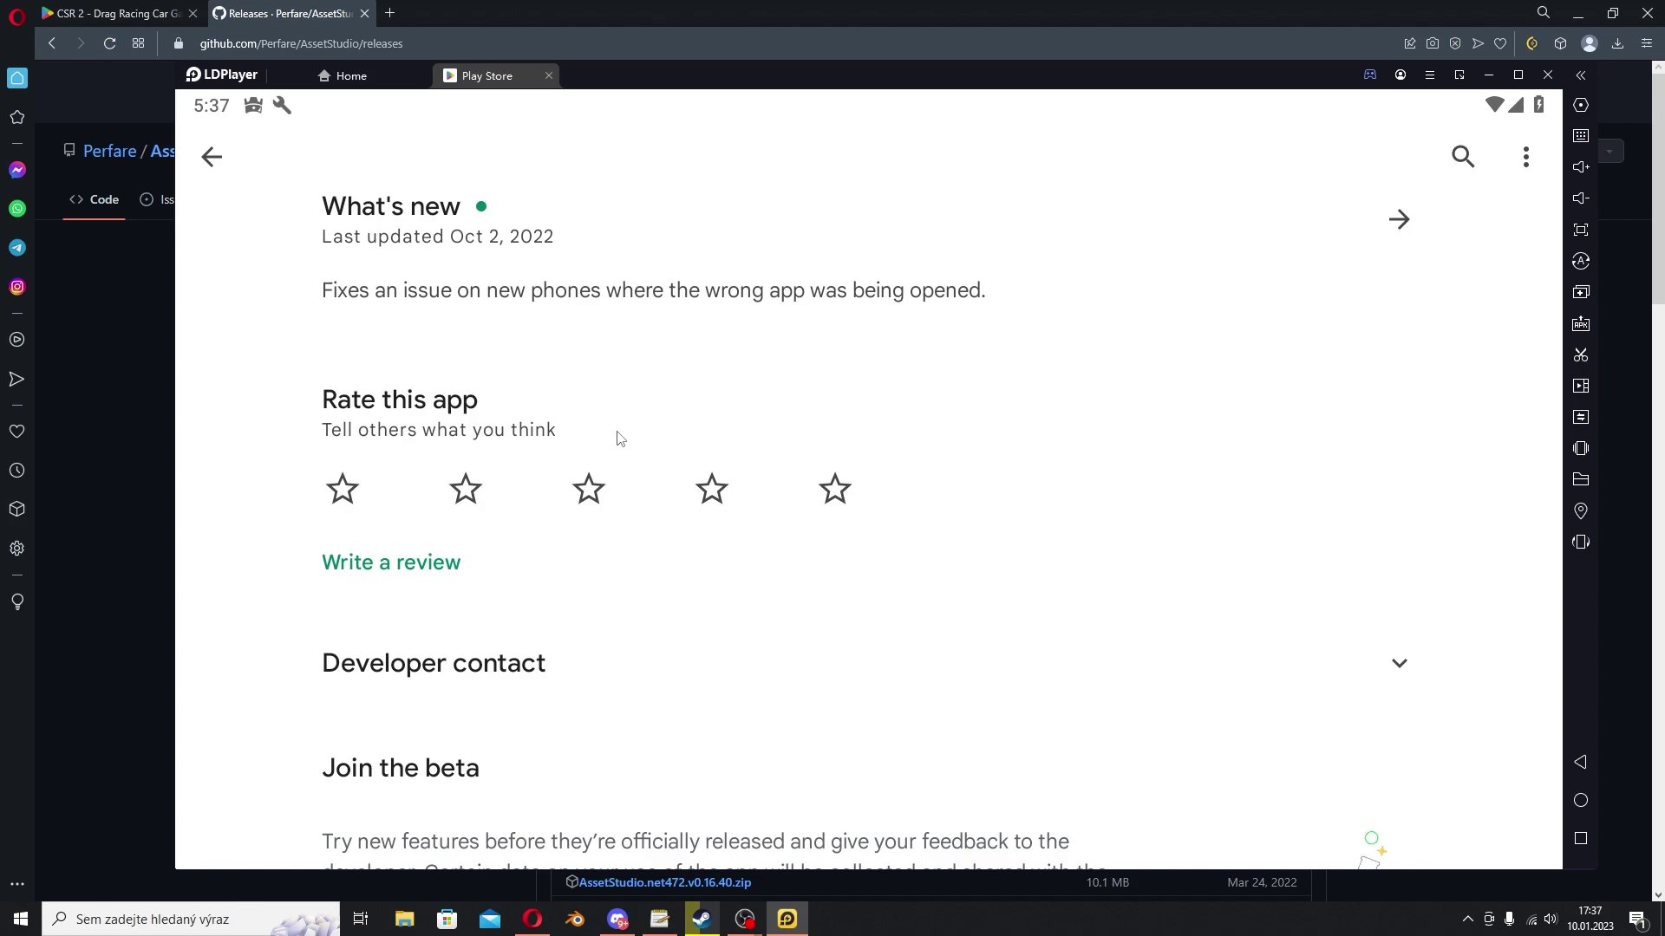
scroll(620, 438, "up", 3)
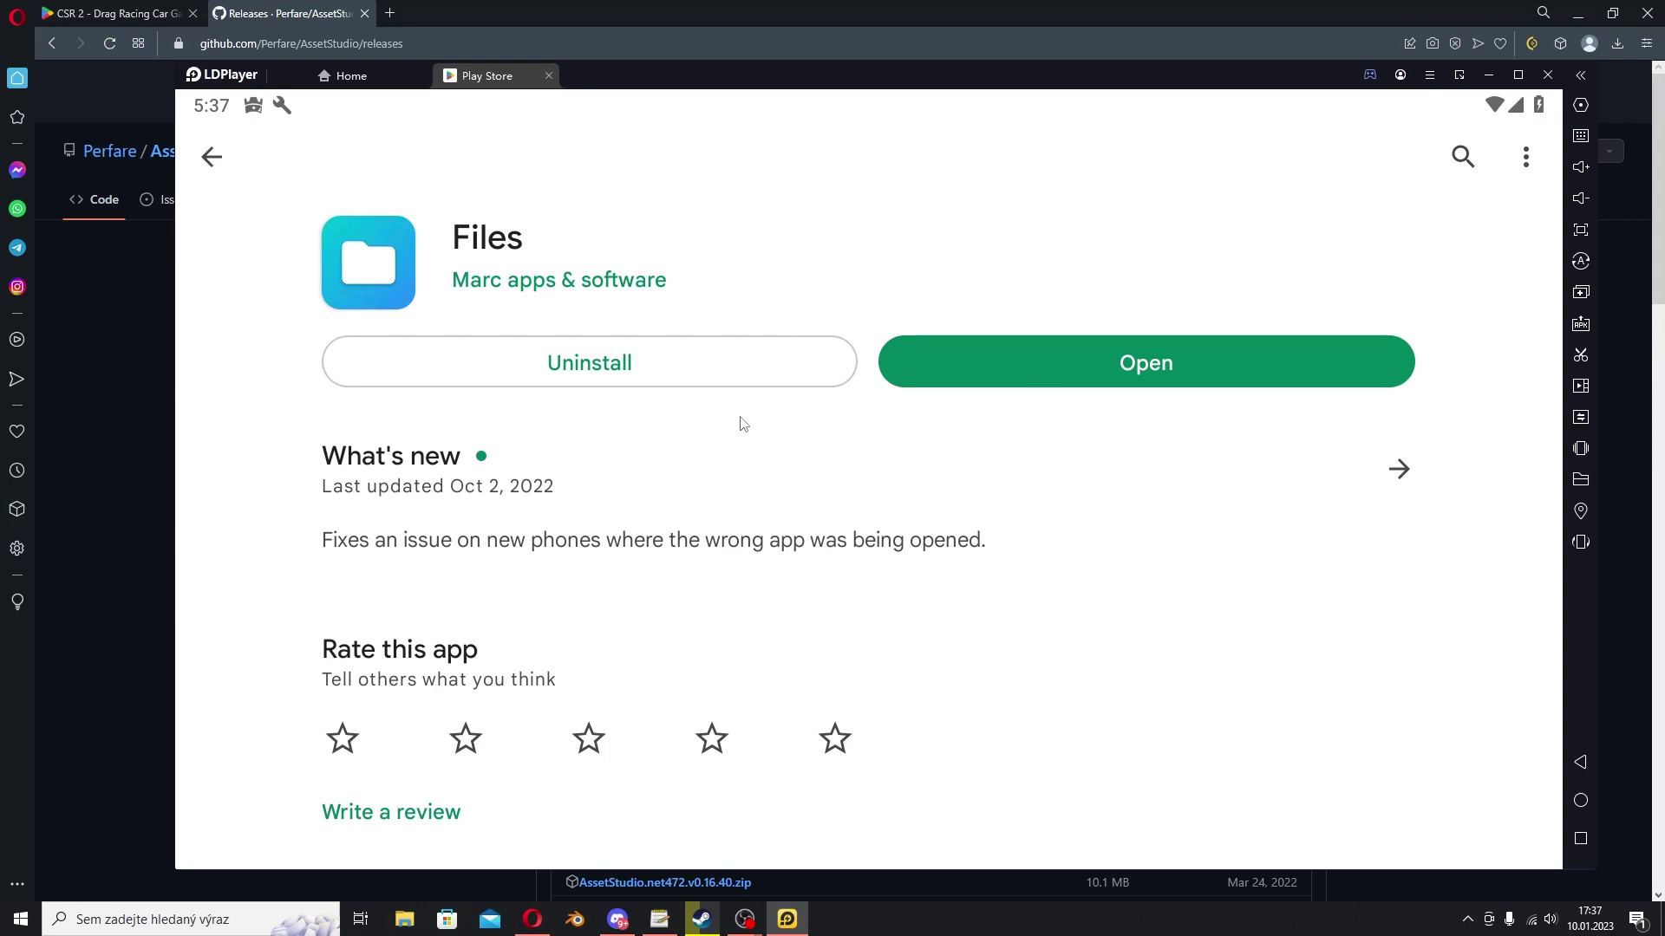
left_click(548, 76)
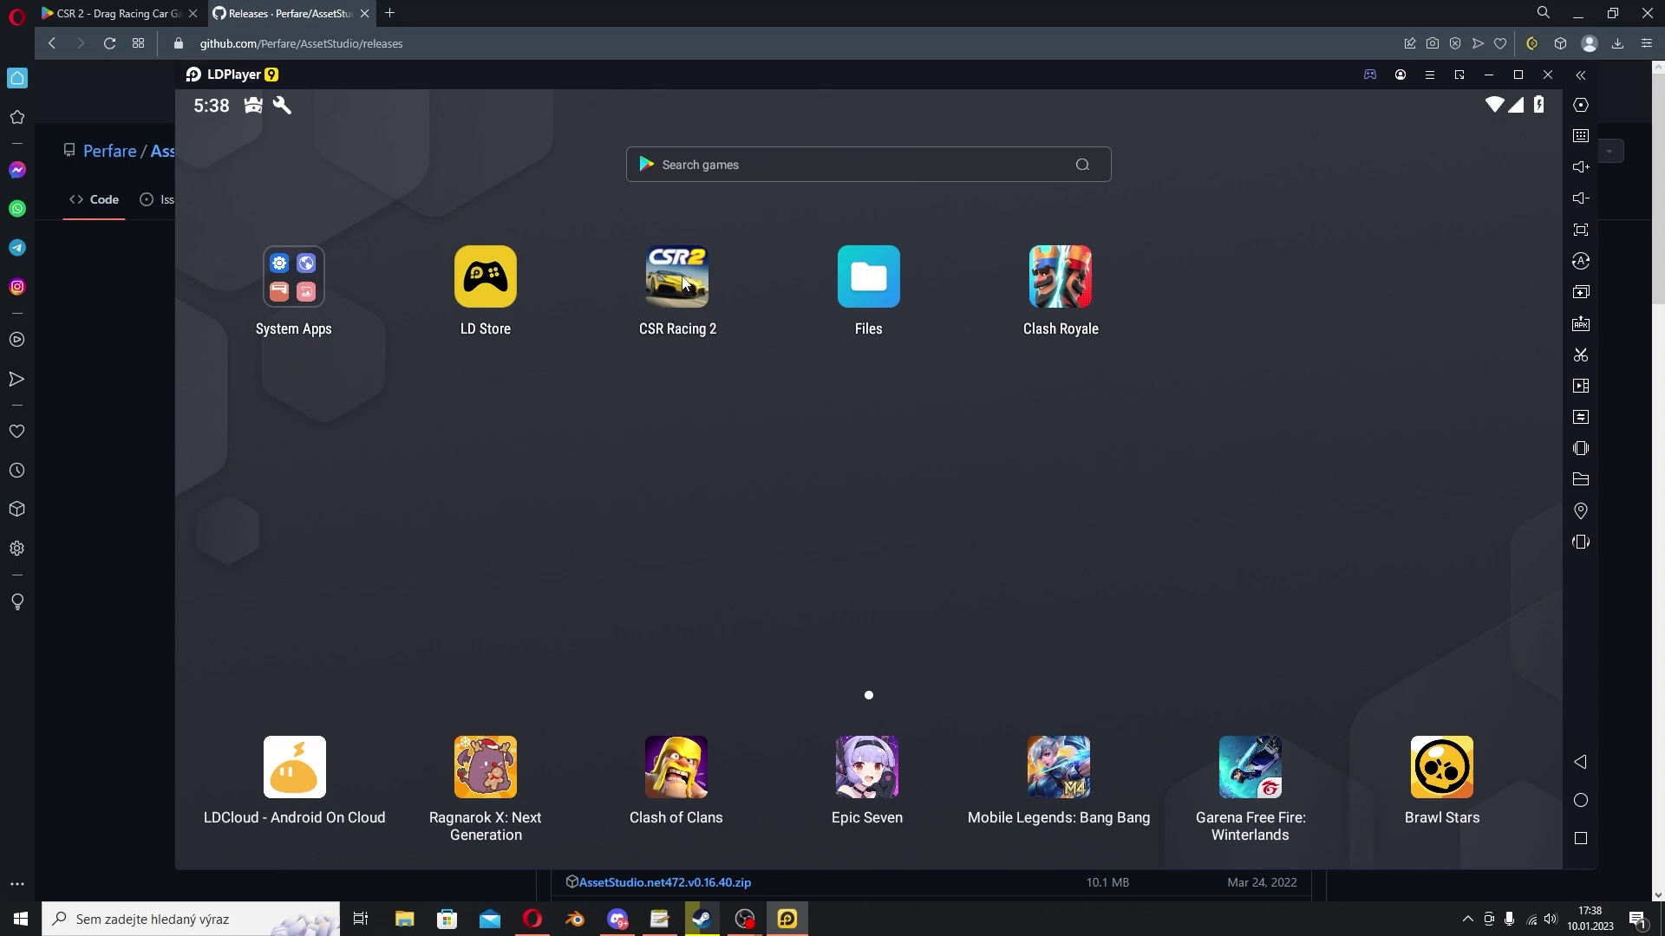
In Files, browse Android > data > com.naturalmotion.customstreetracer2 > files > UnityCache > Shared
left_click(869, 278)
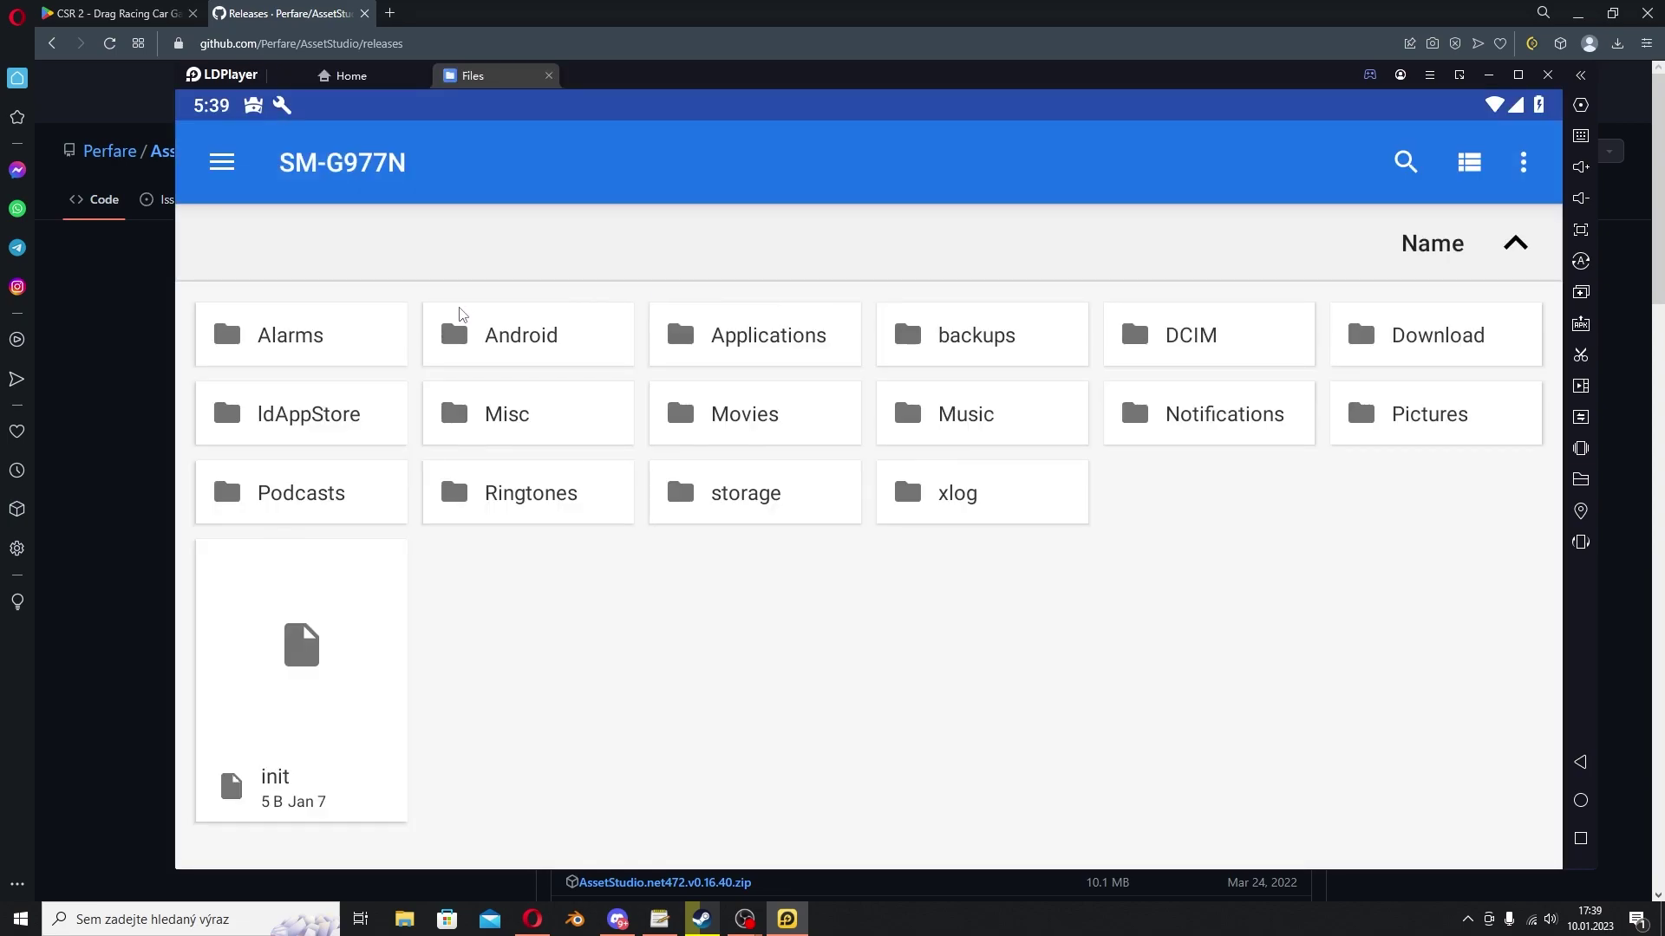
left_click(222, 165)
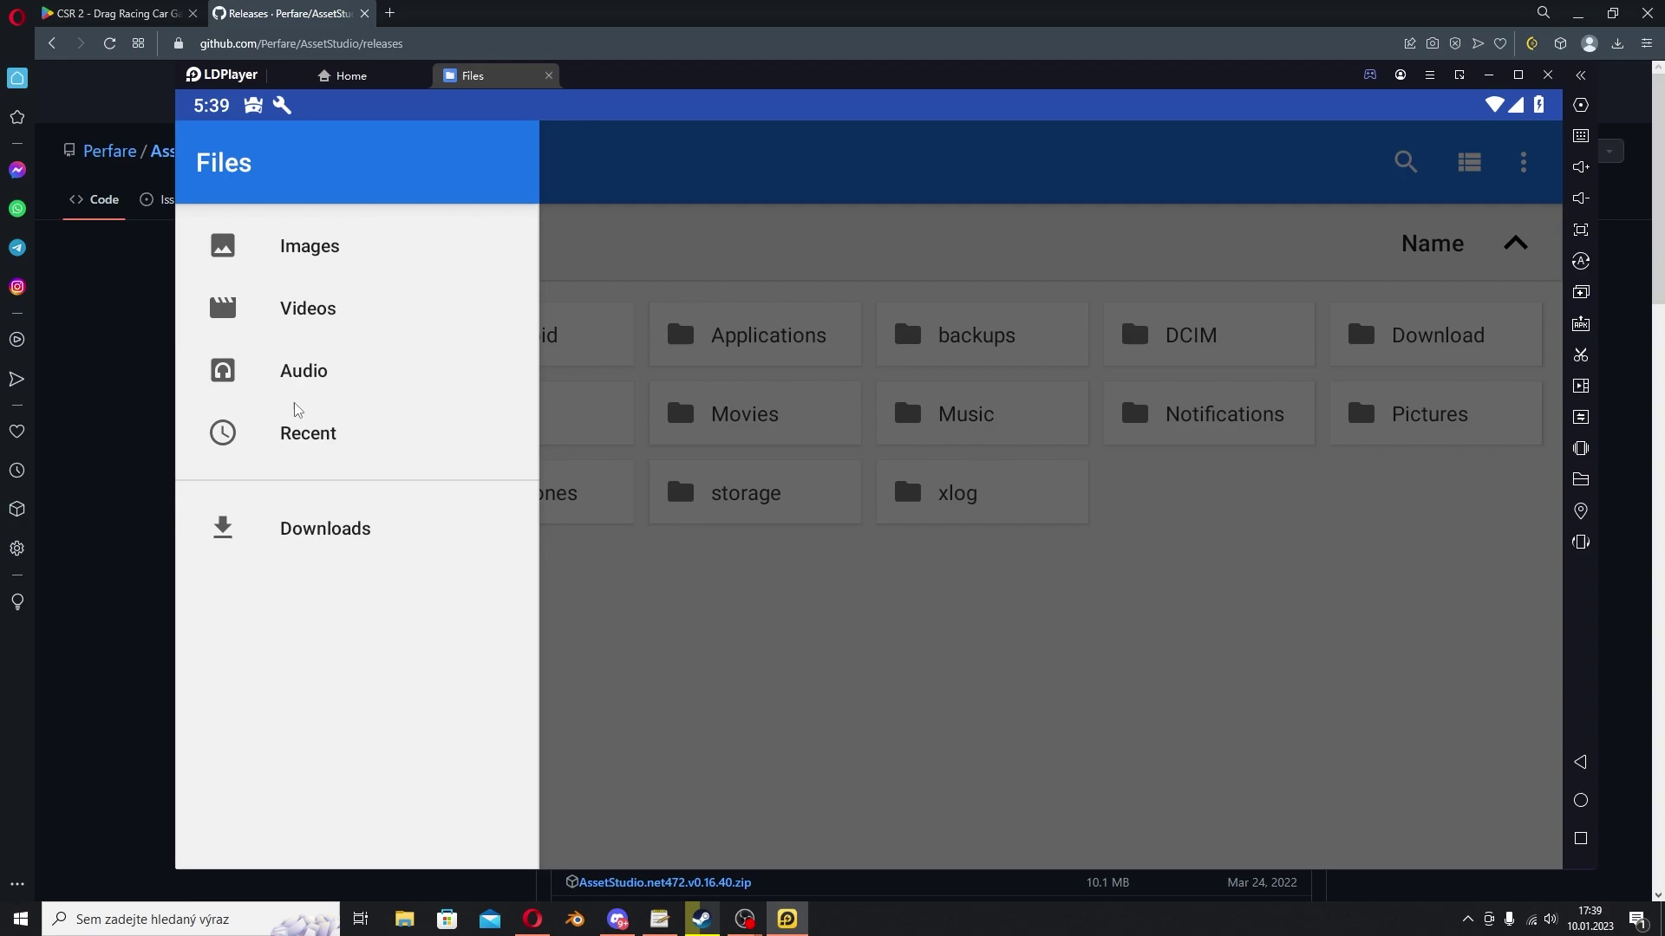
left_click(678, 241)
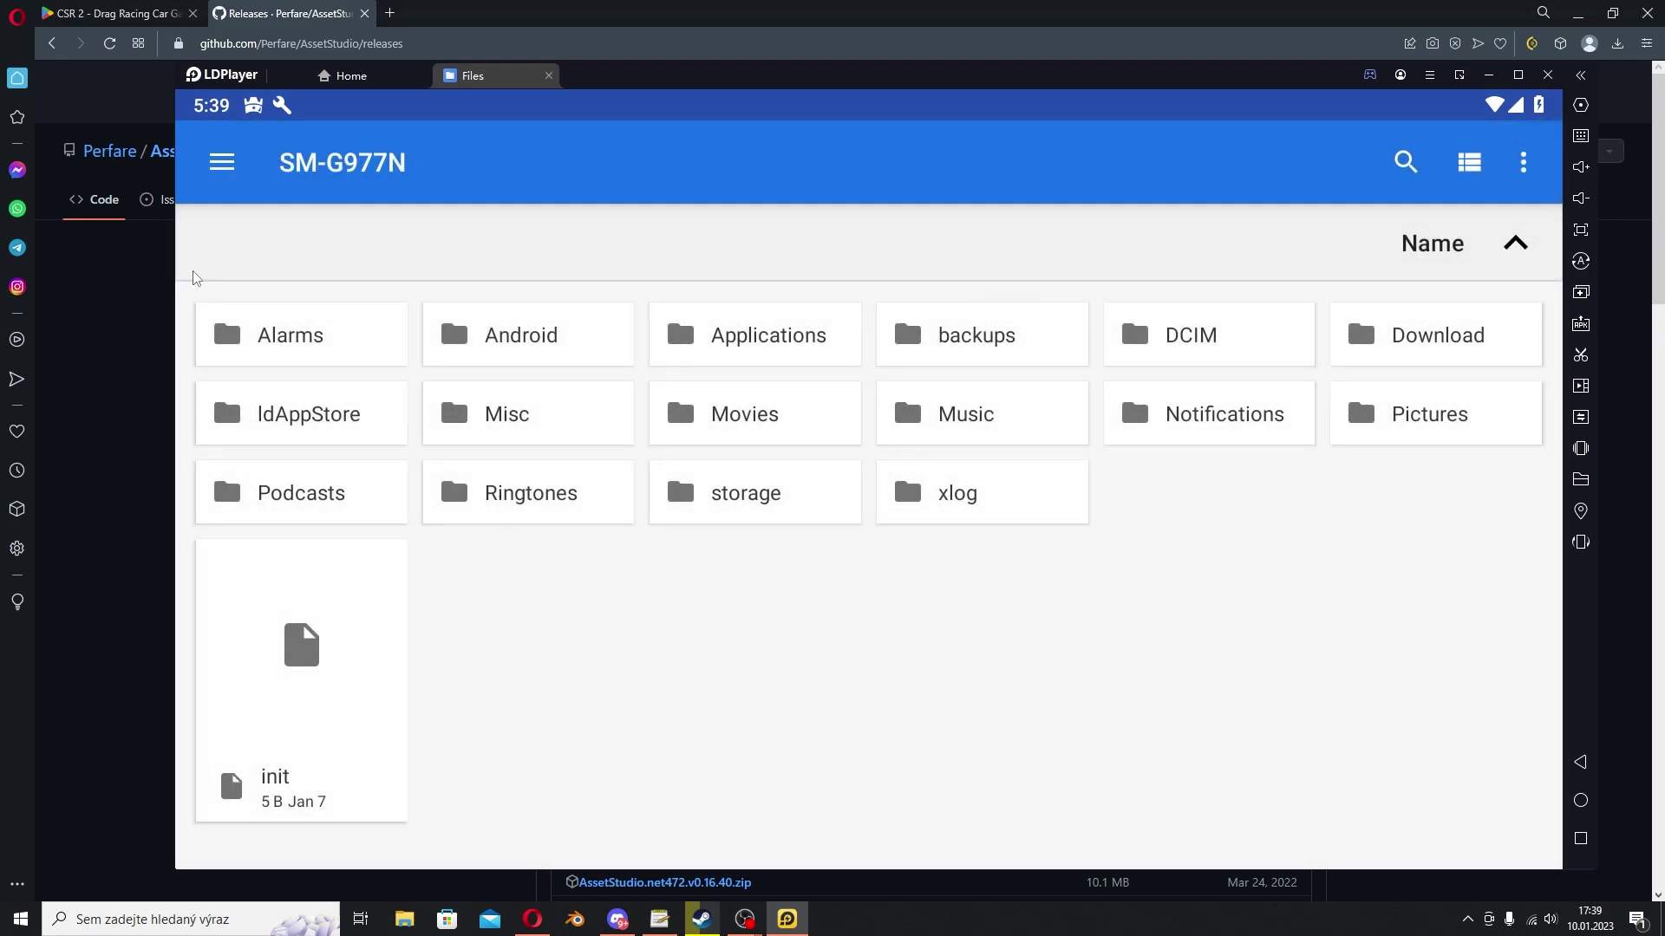
left_click(499, 345)
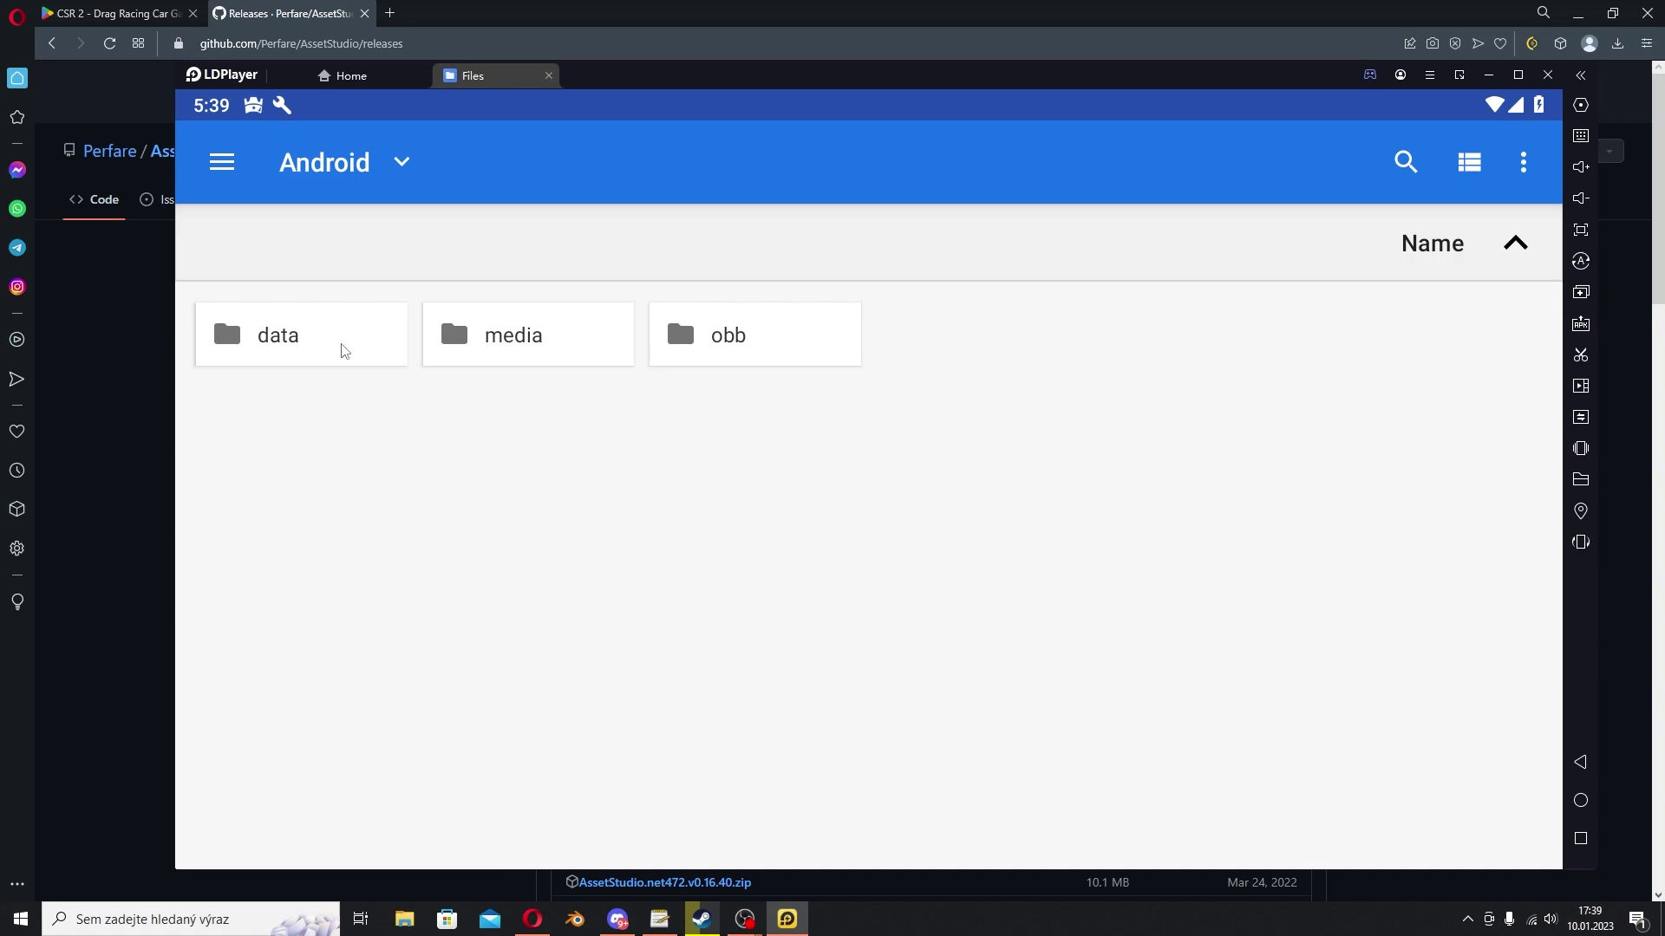
left_click(343, 350)
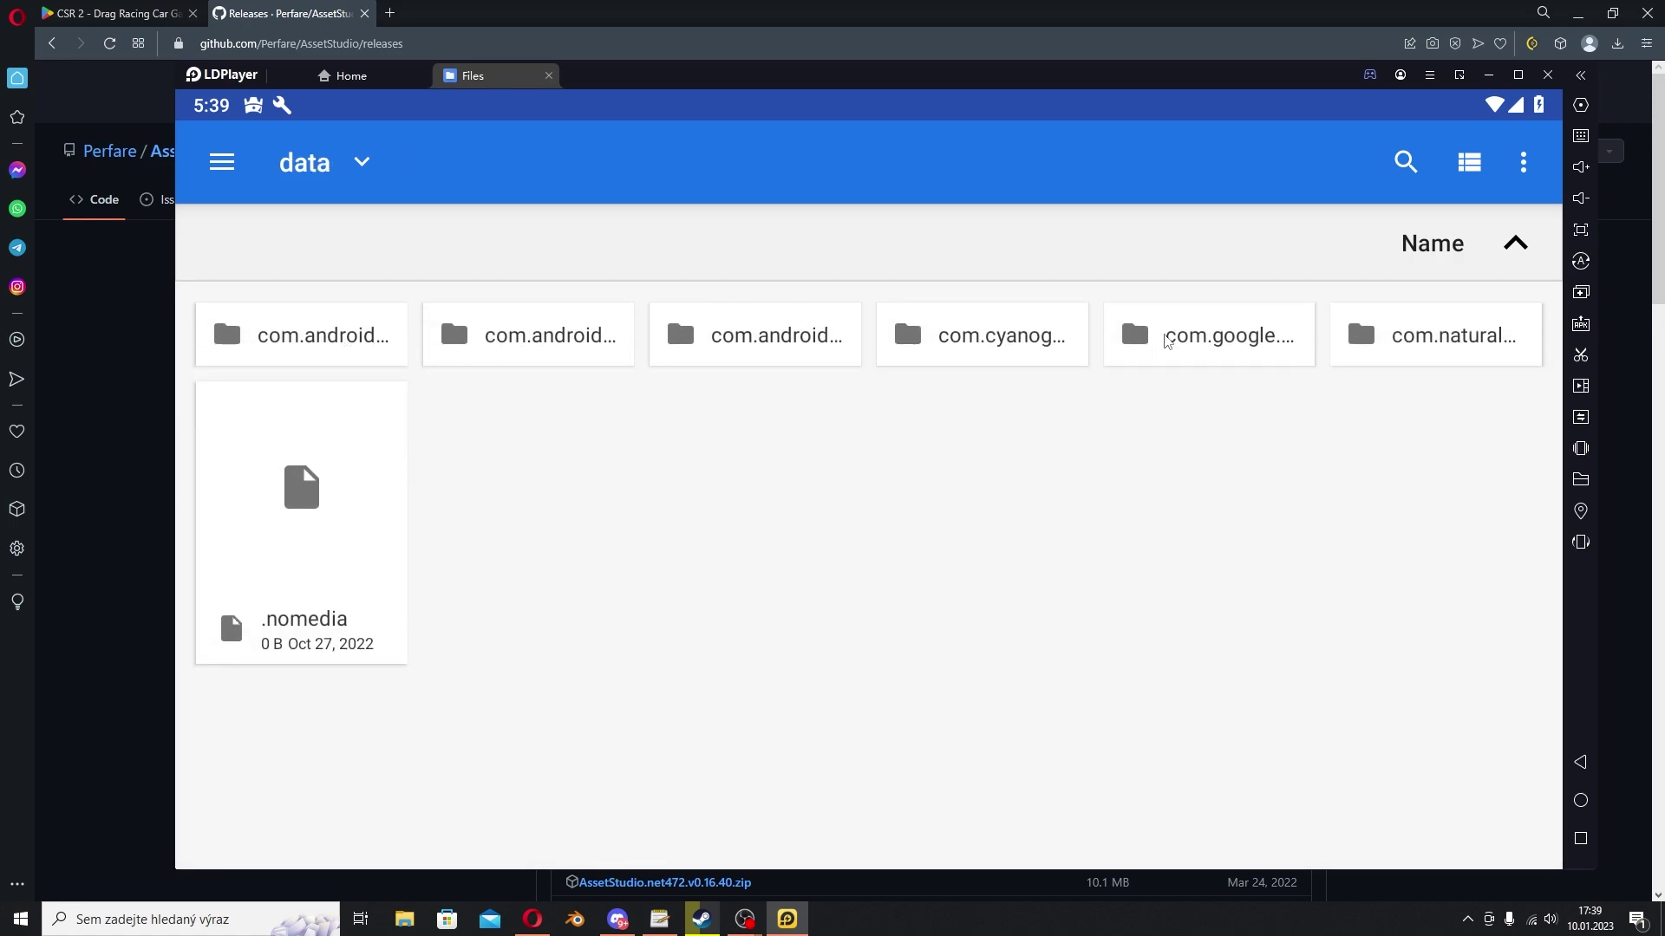
left_click(1443, 338)
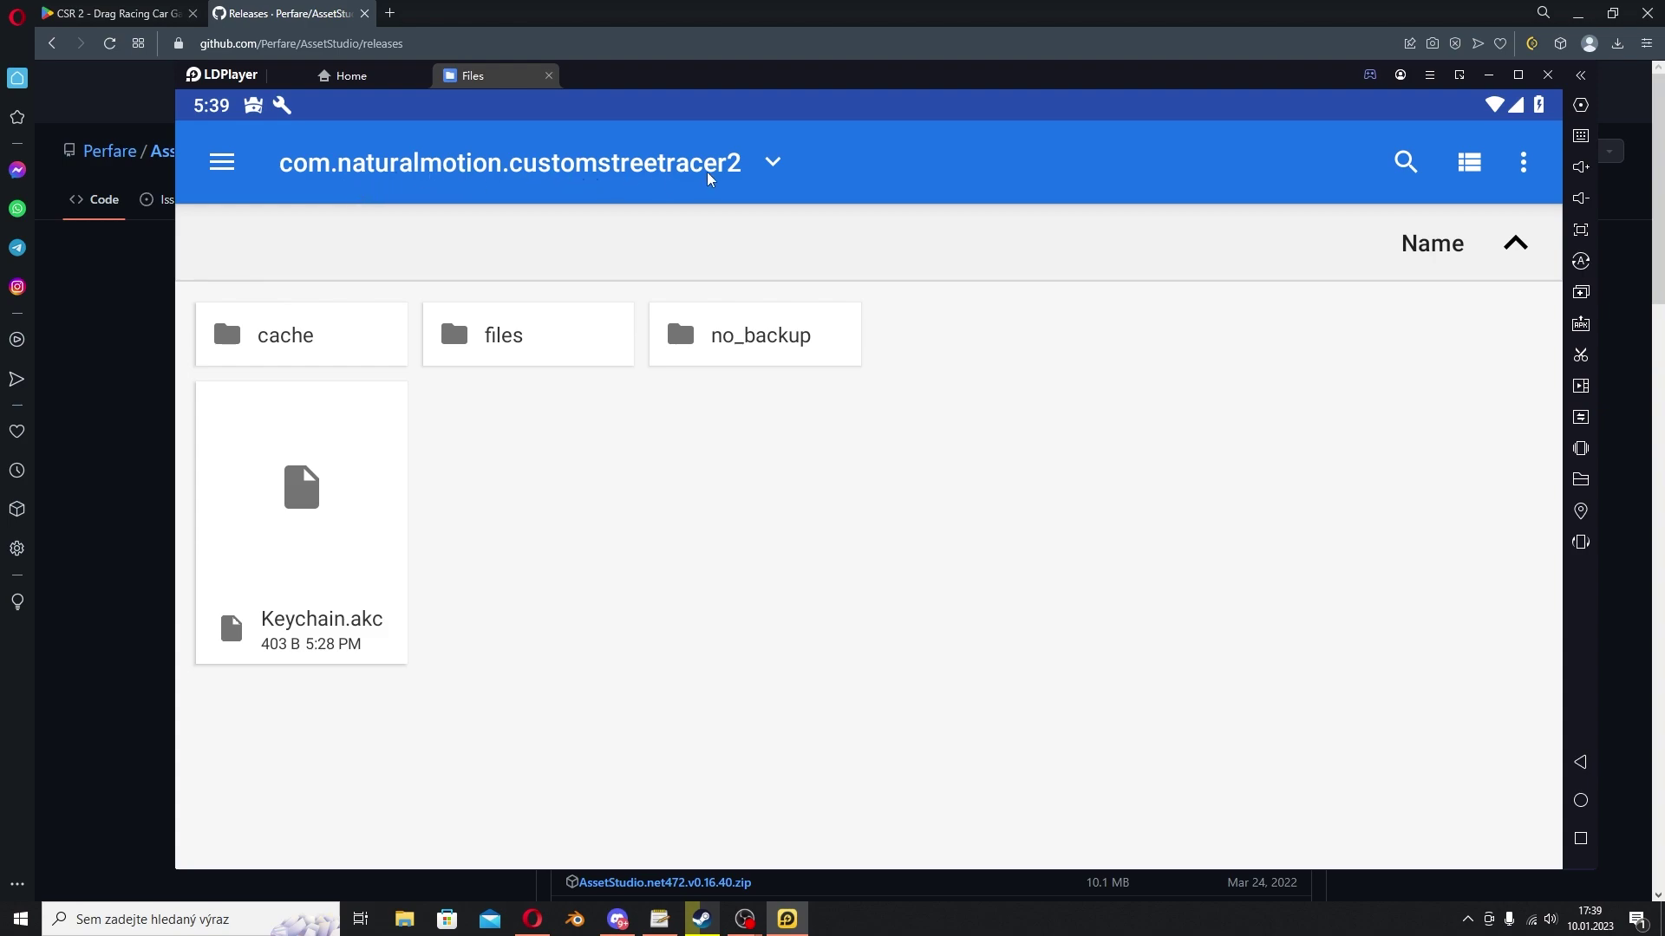
left_click(565, 342)
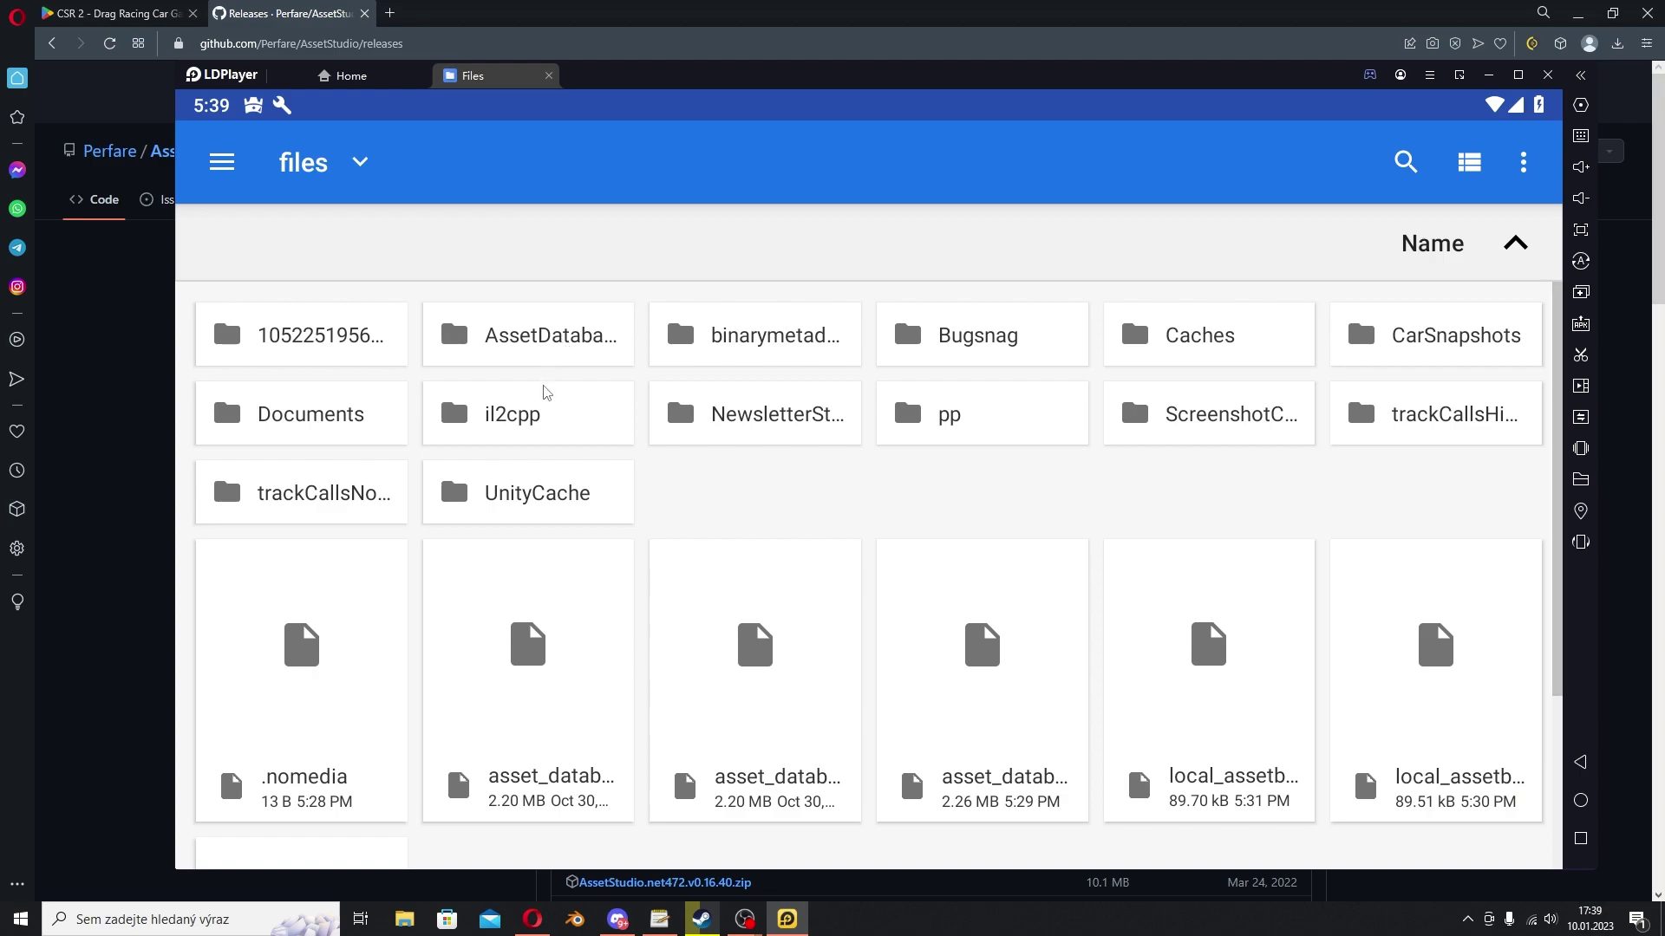
left_click(544, 507)
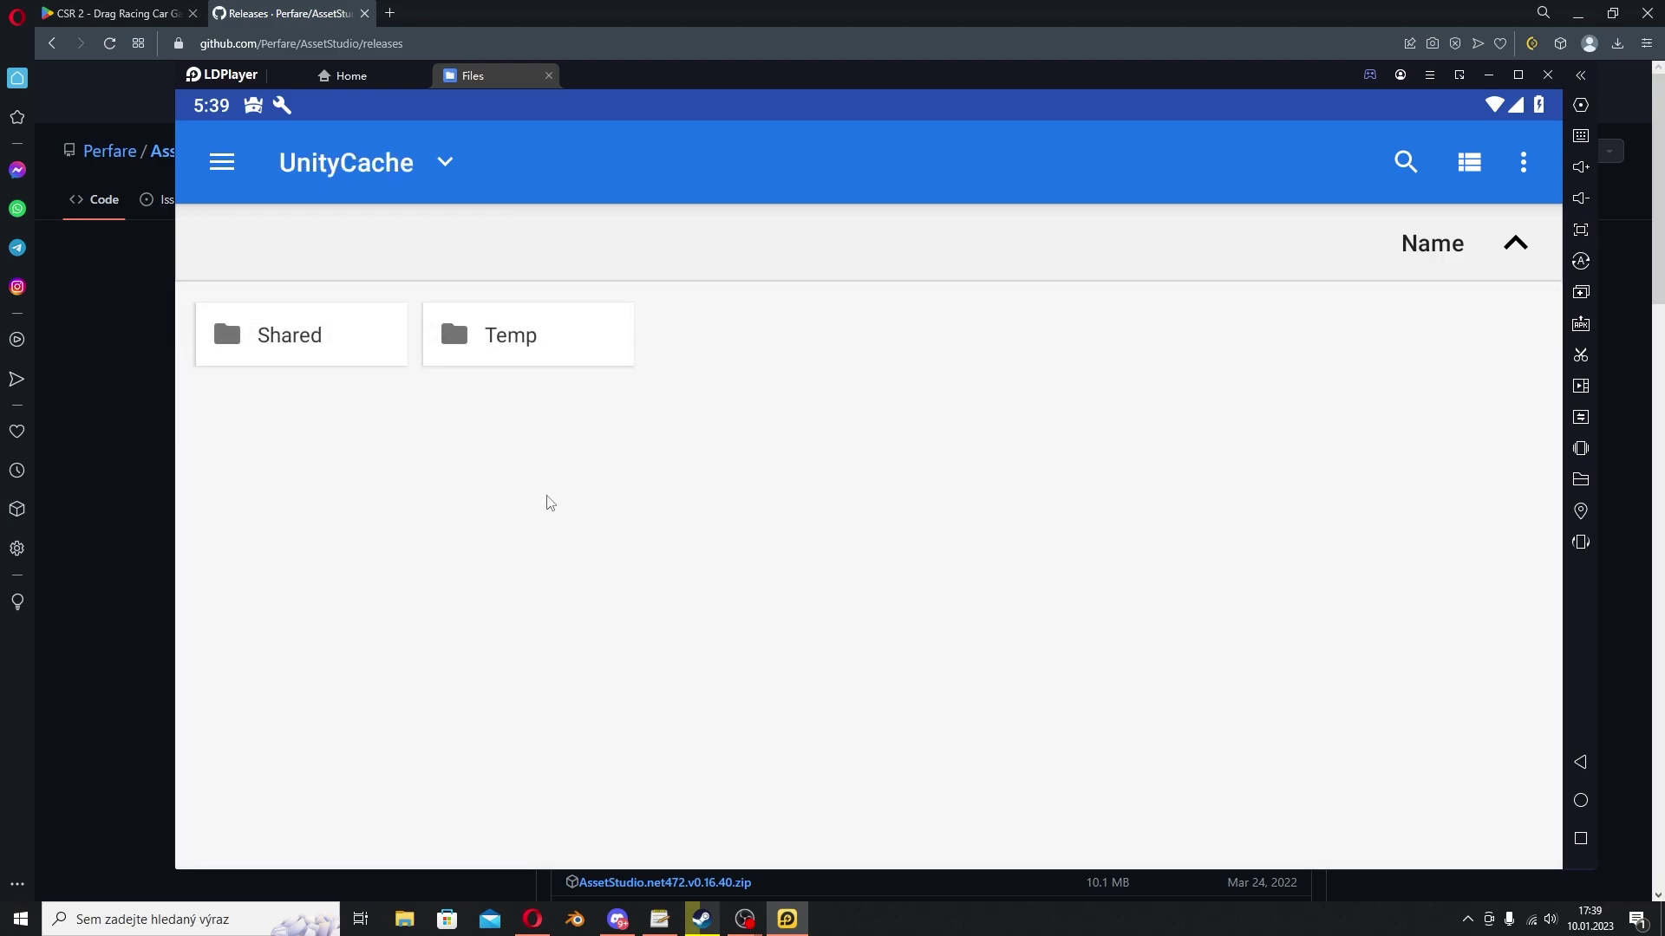
left_click(356, 344)
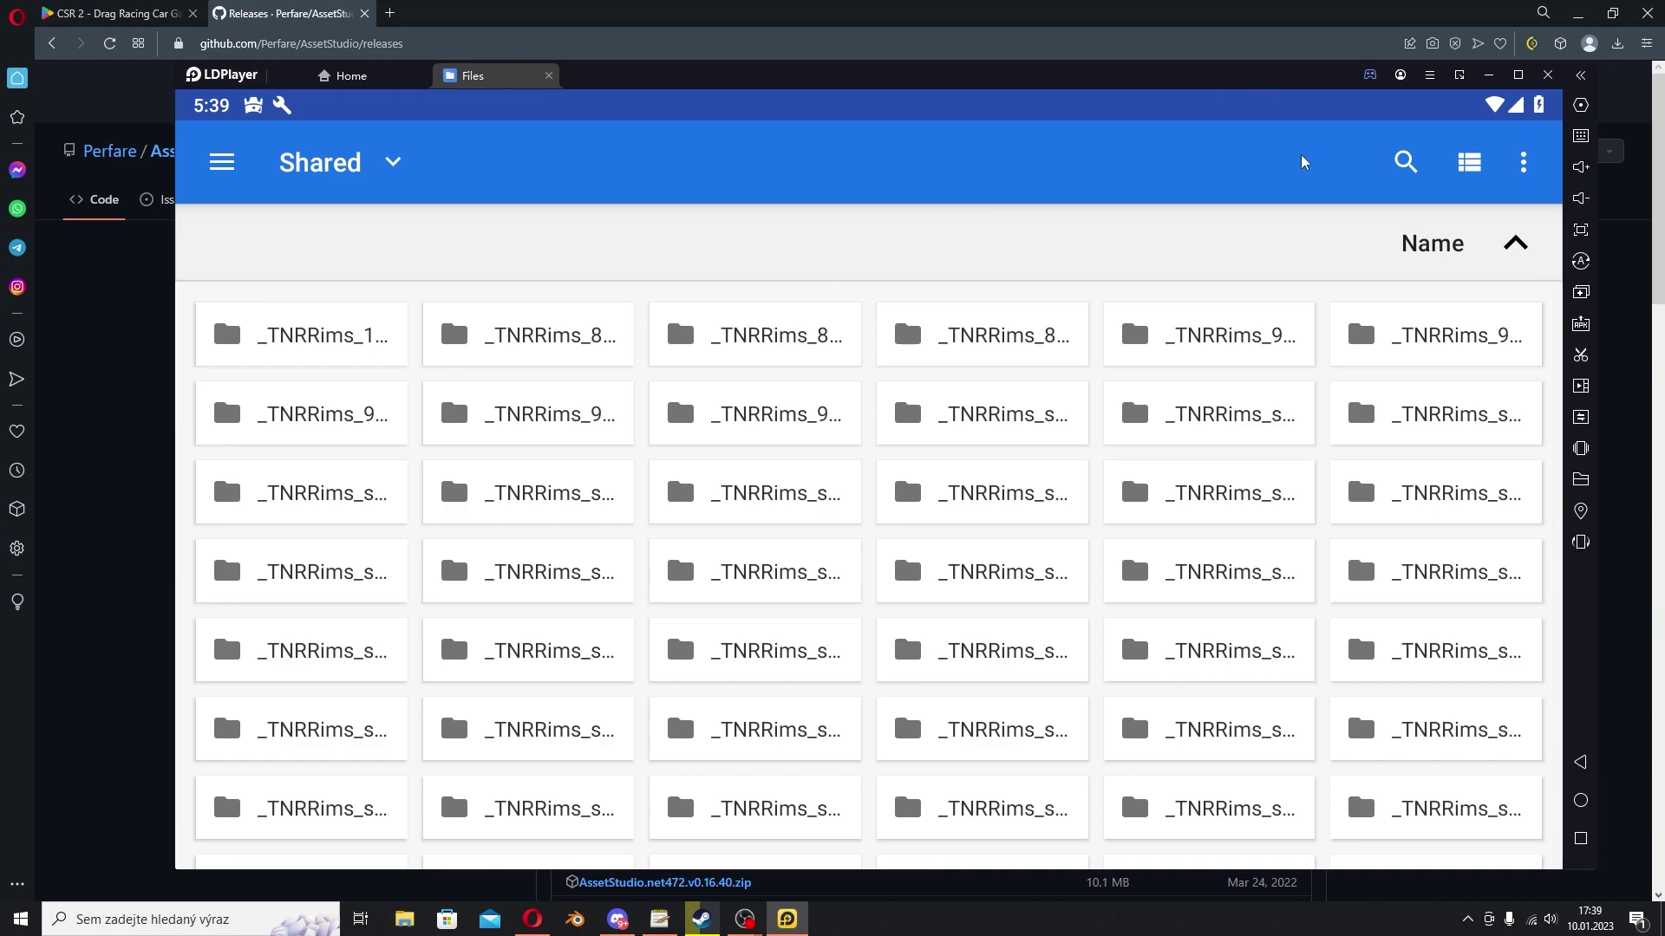
Scroll the Shared folder grid down to the Audi_S1ETro folders beside BAC_MonoR and Bentley_Con
scroll(1214, 485, "down", 10)
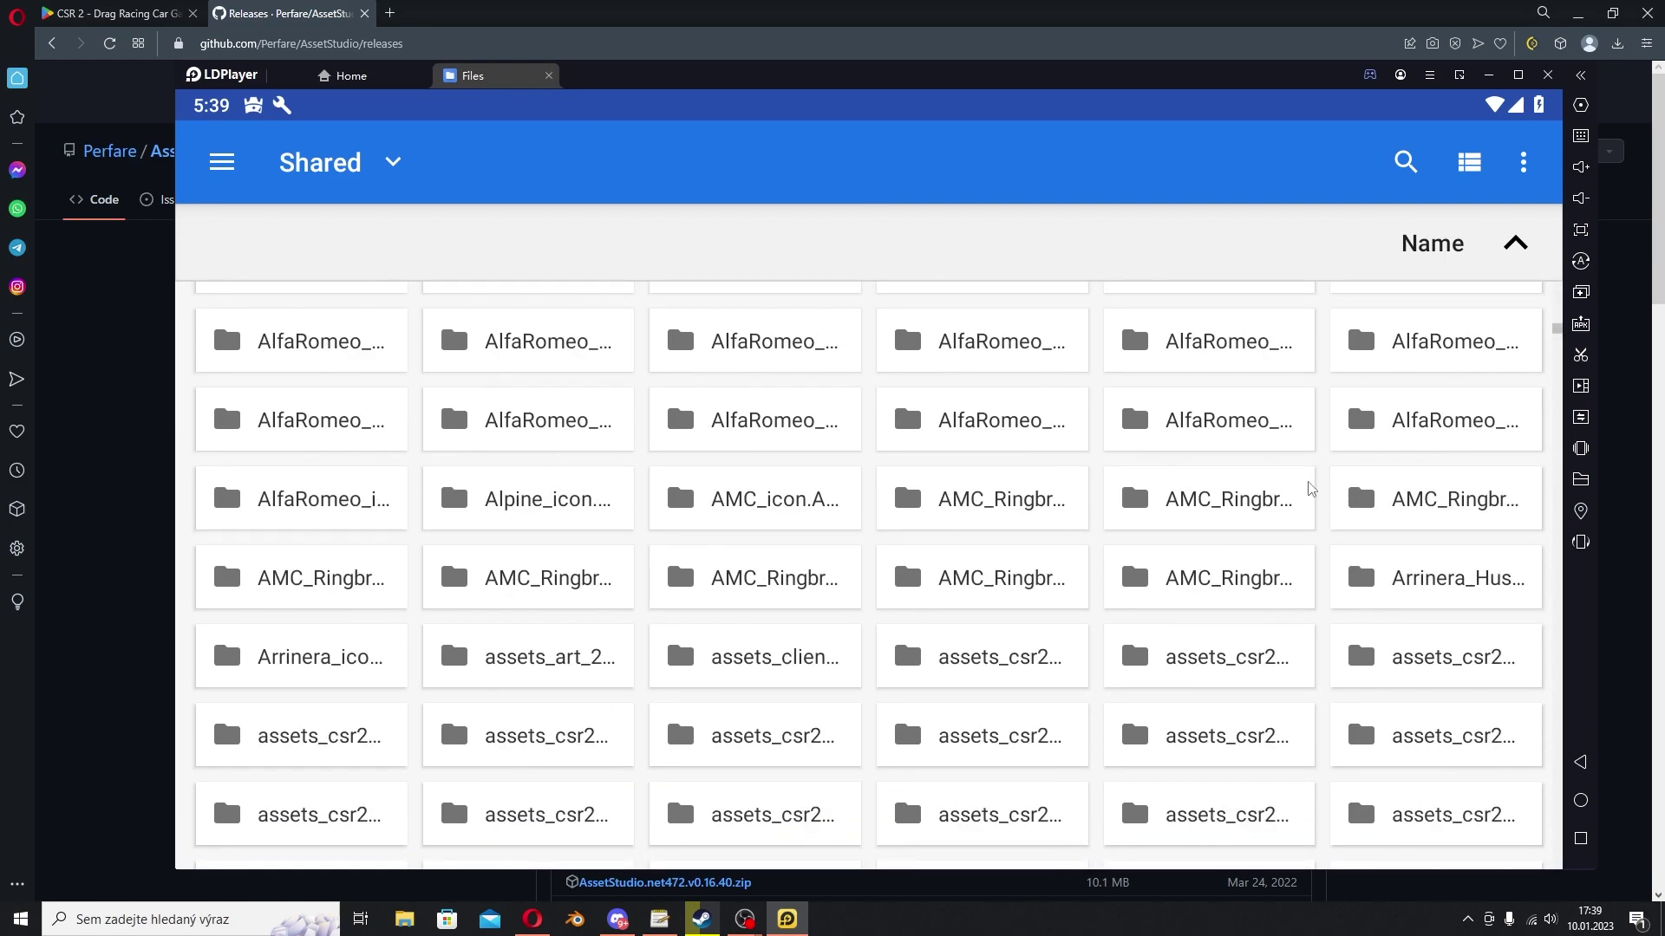
scroll(1033, 555, "down", 5)
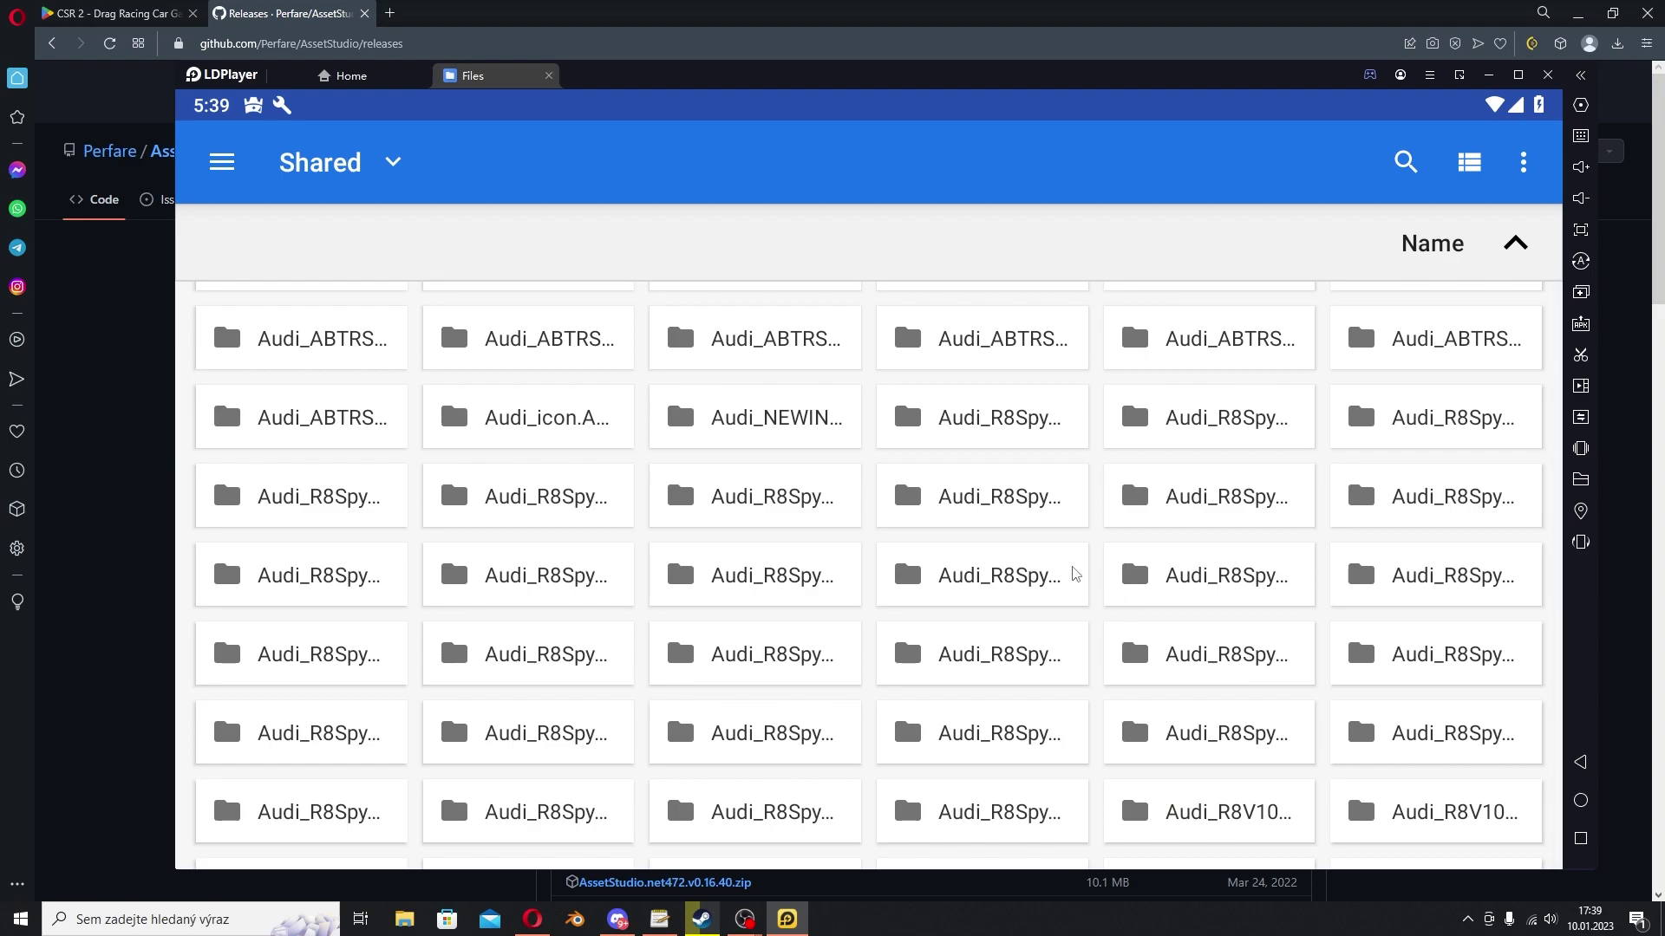
scroll(1041, 564, "down", 6)
scroll(980, 546, "down", 8)
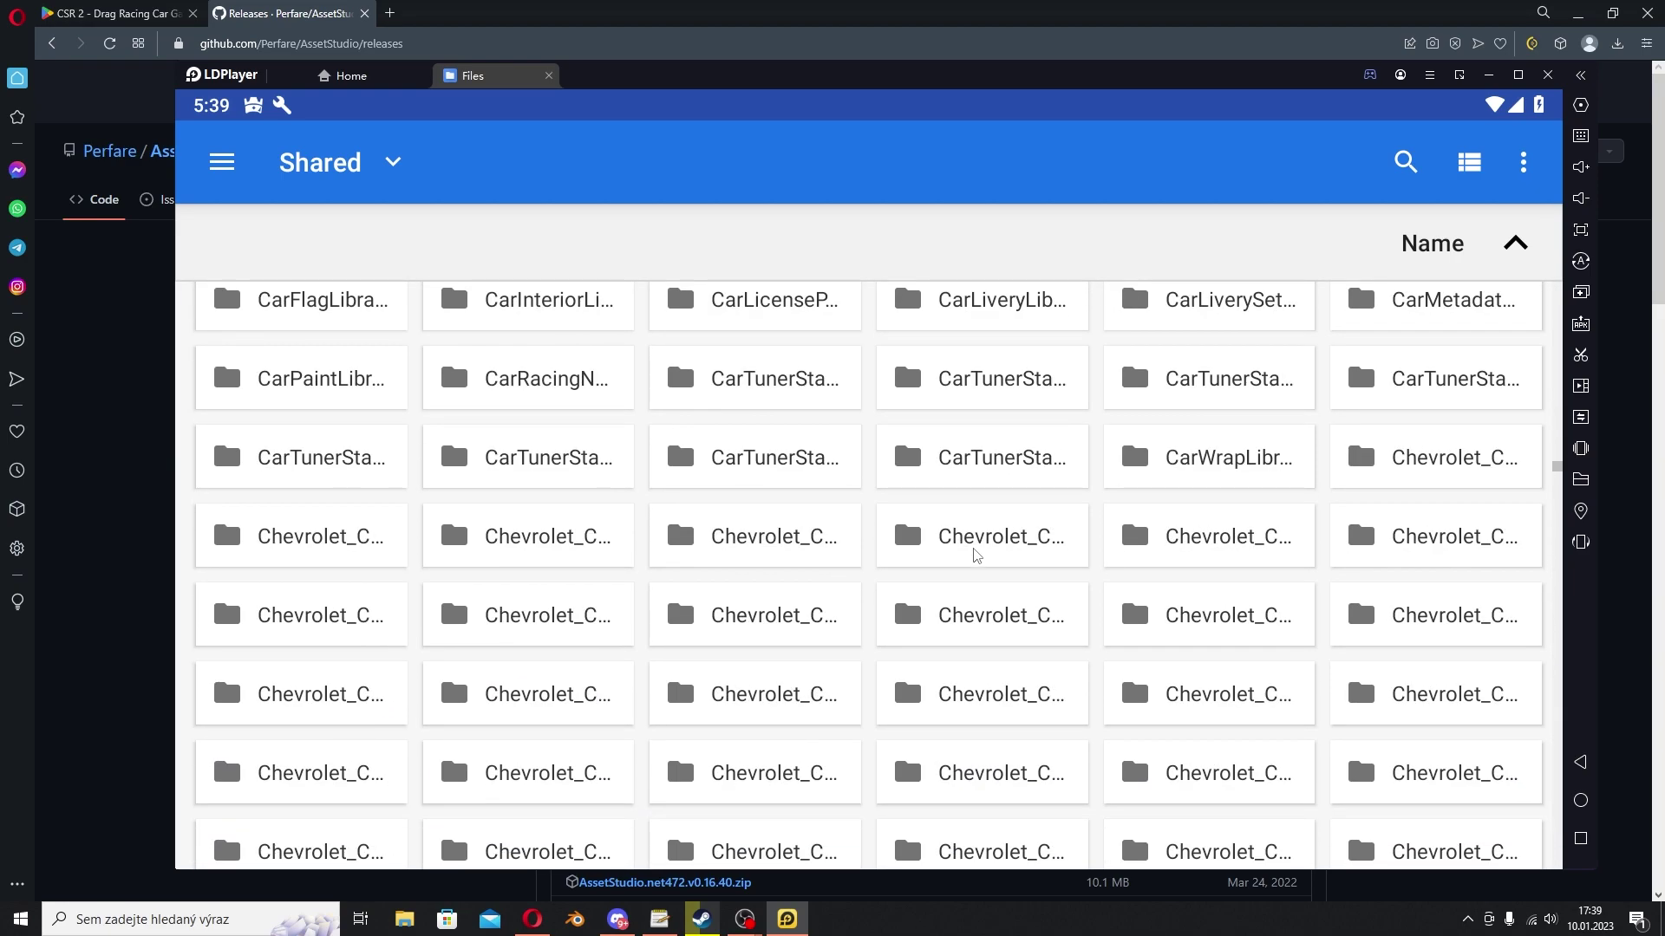
scroll(1297, 453, "up", 15)
scroll(1298, 453, "up", 10)
scroll(1231, 563, "down", 12)
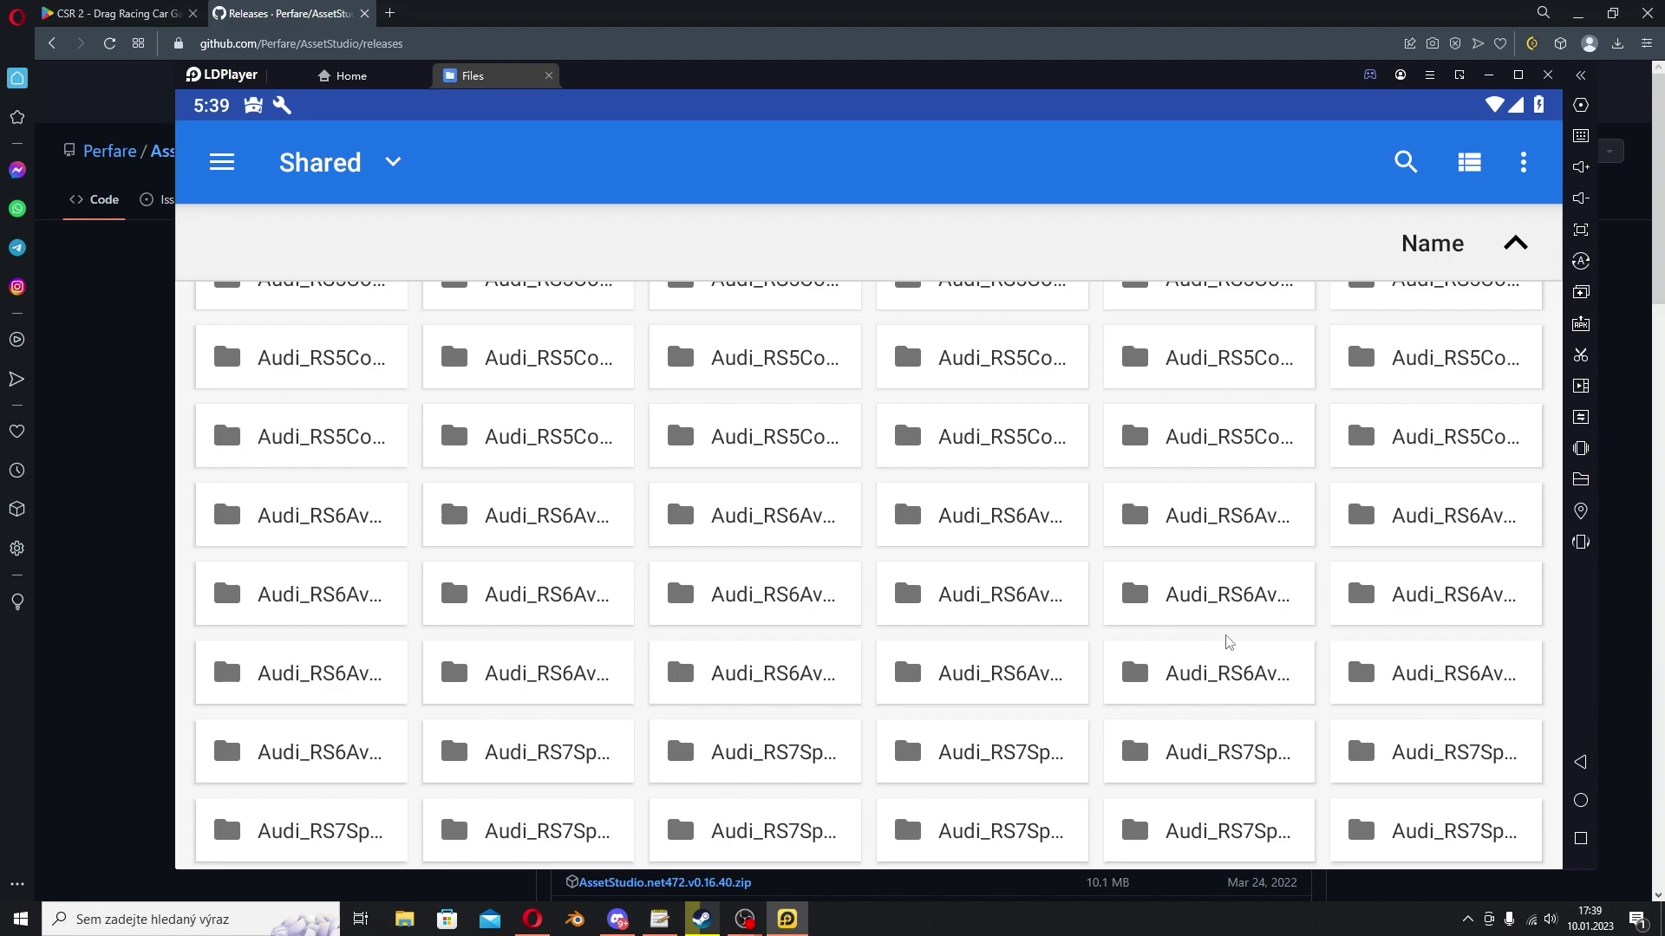
scroll(1226, 641, "down", 6)
scroll(1253, 596, "down", 20)
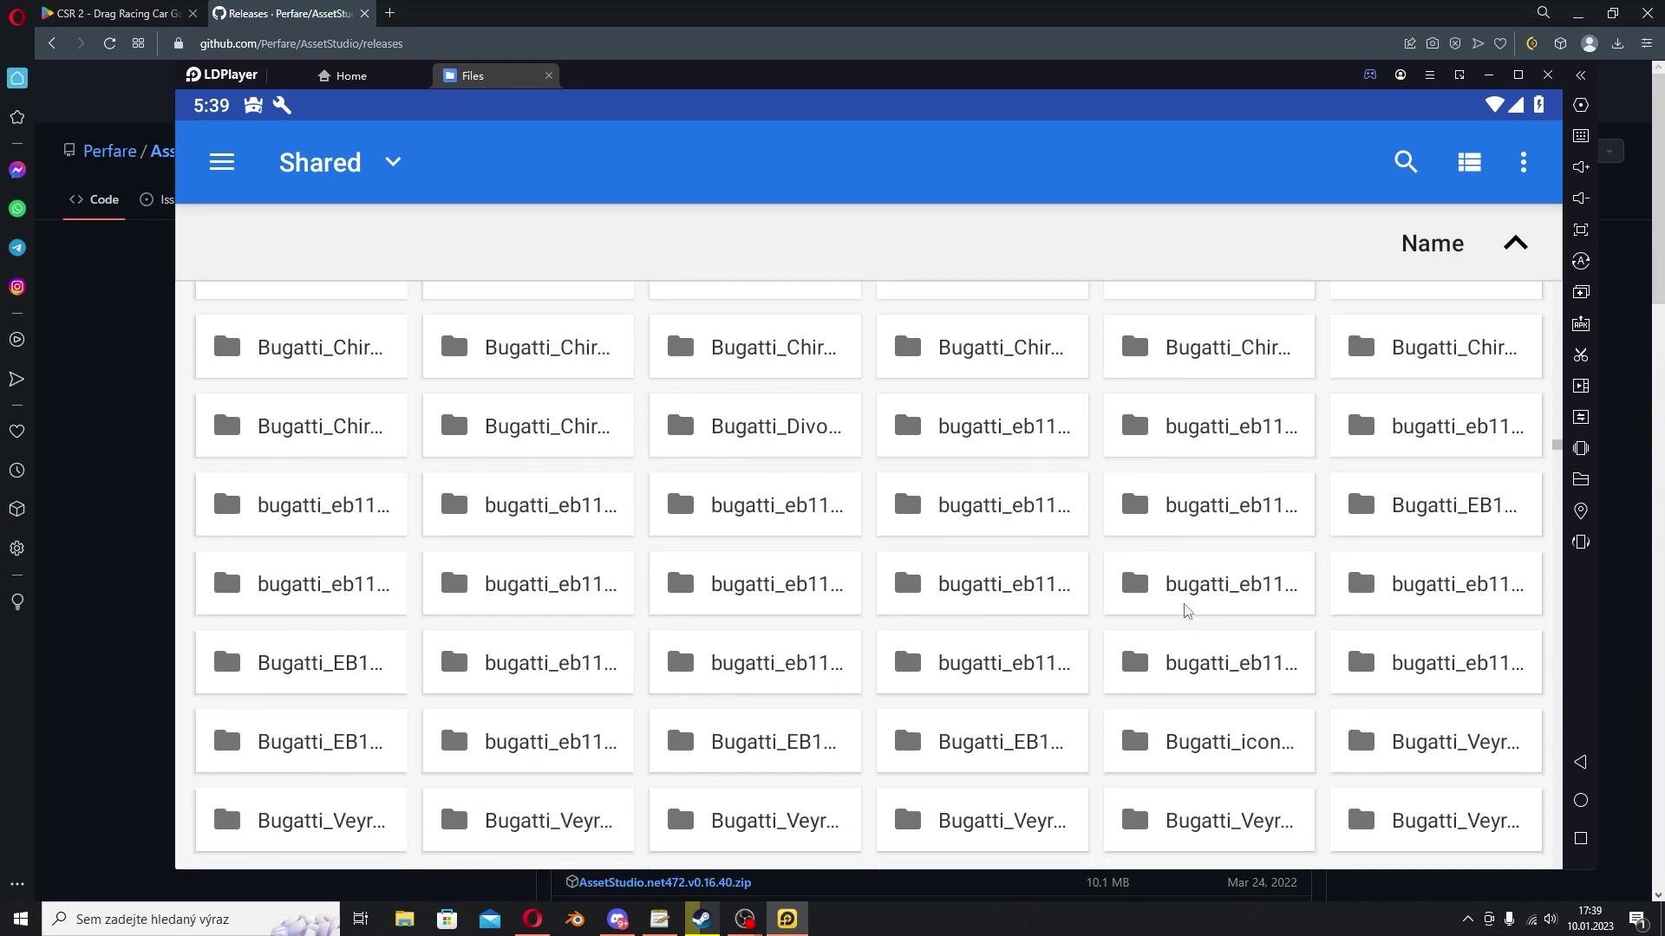
scroll(1027, 599, "down", 5)
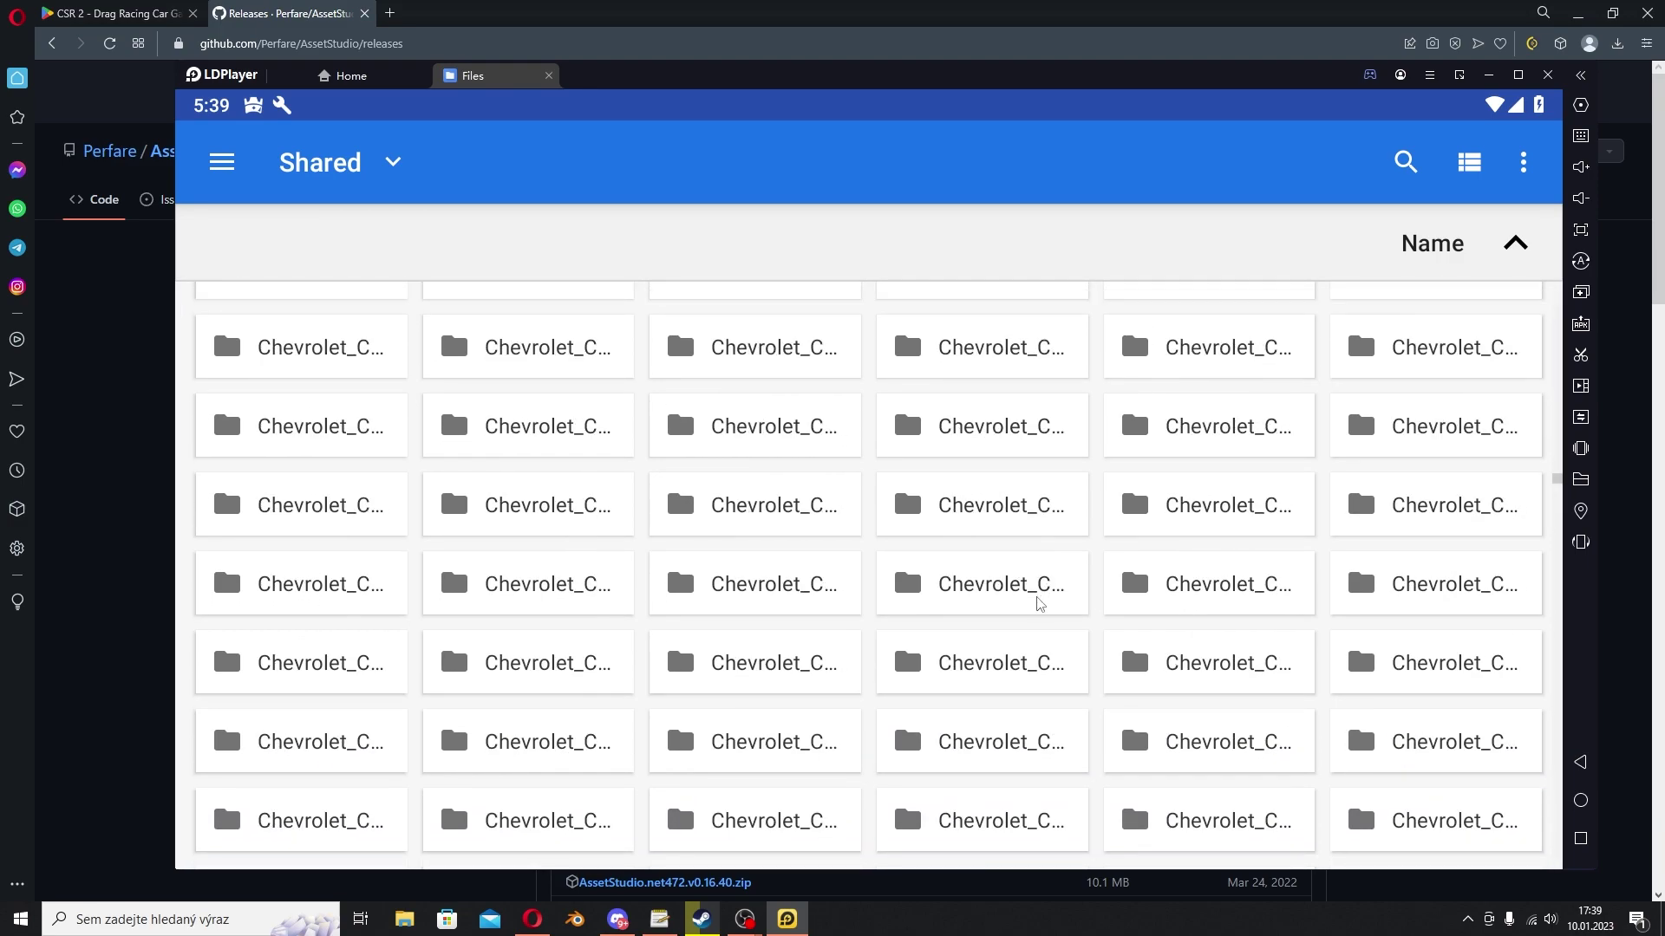
scroll(1040, 603, "up", 20)
scroll(1067, 611, "down", 10)
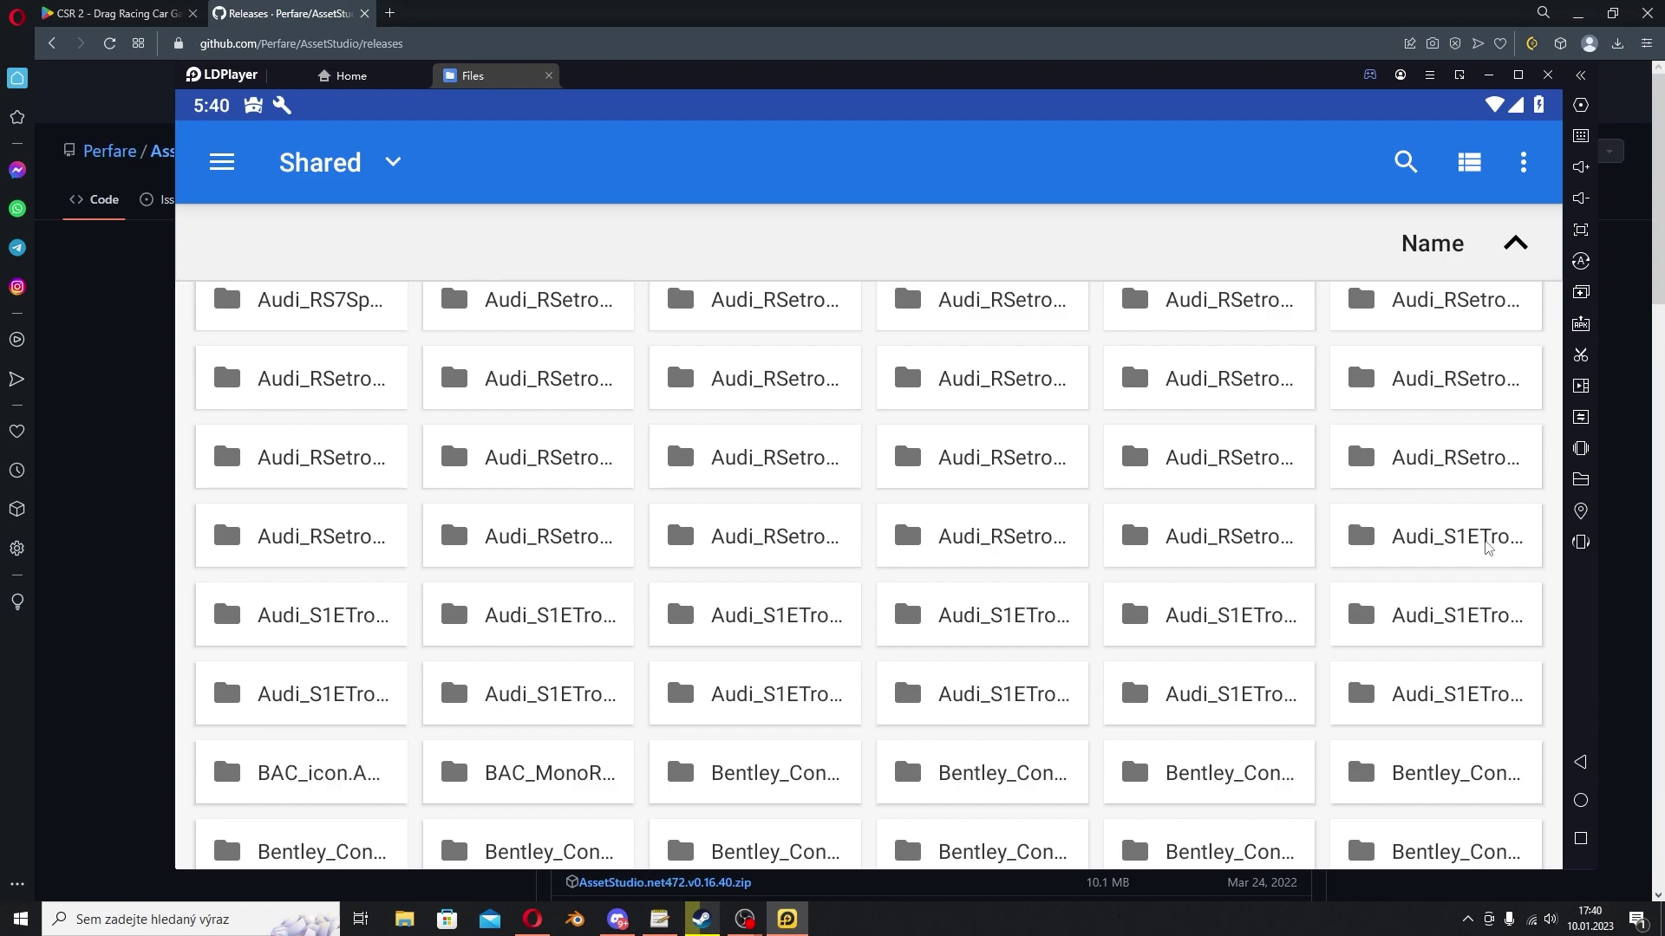
Try selecting a few Audi S1E Tron folders, then clear it and peek inside one
left_click(1487, 546)
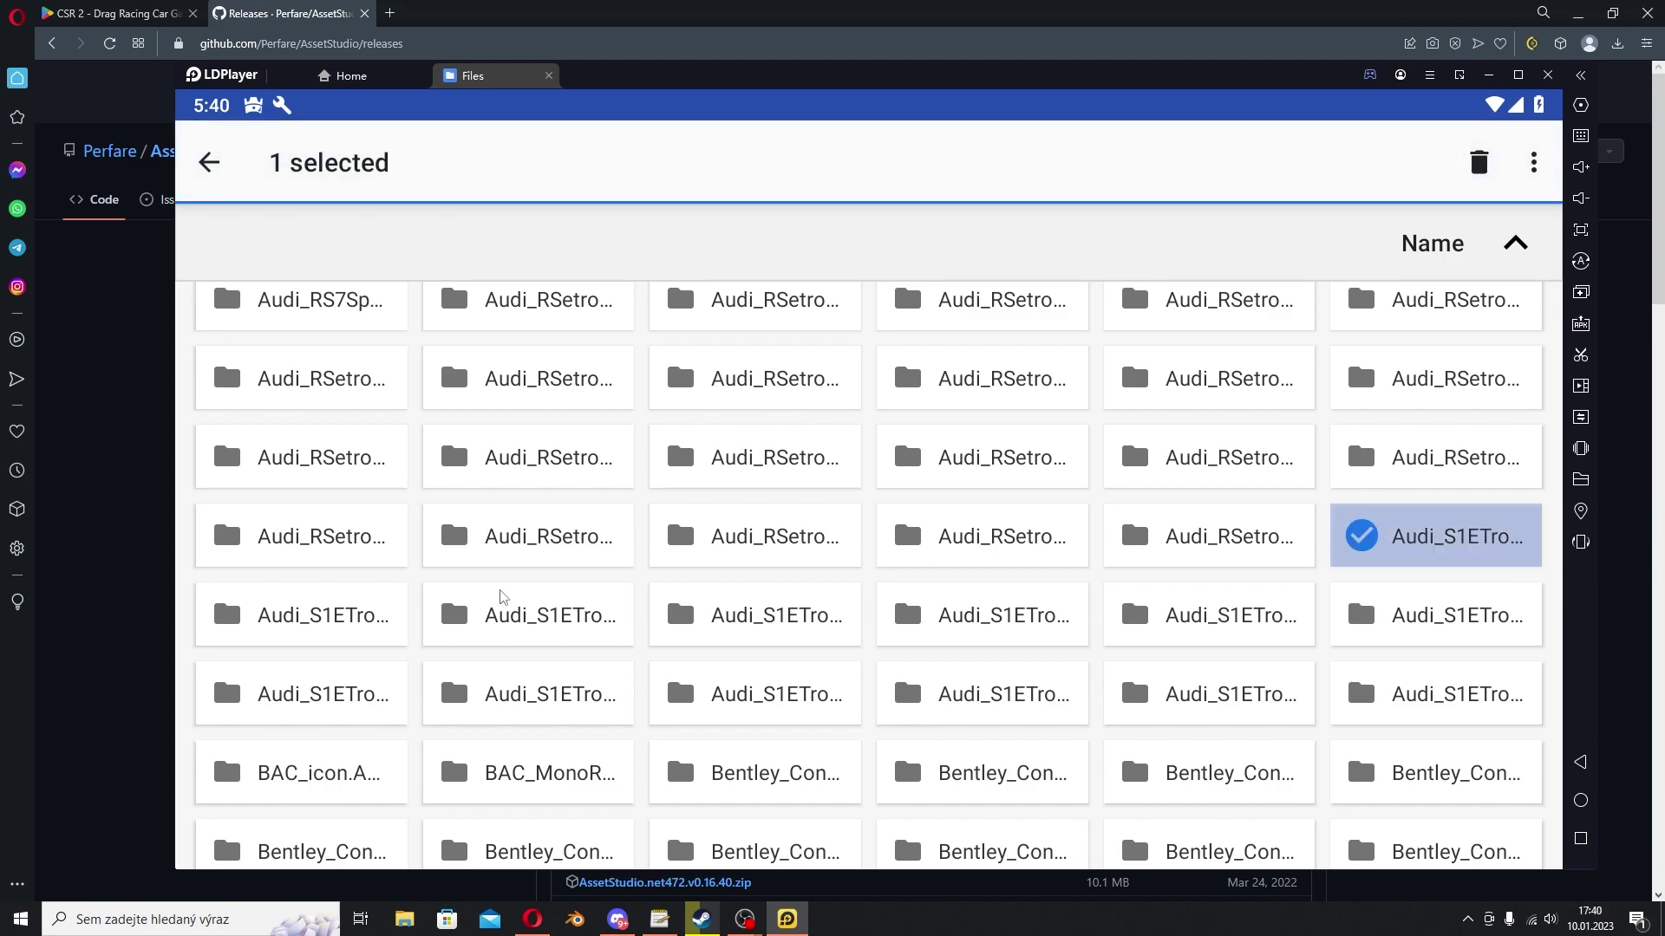
left_click(362, 611)
left_click(529, 615)
left_click(755, 614)
key("Escape")
left_click(1067, 617)
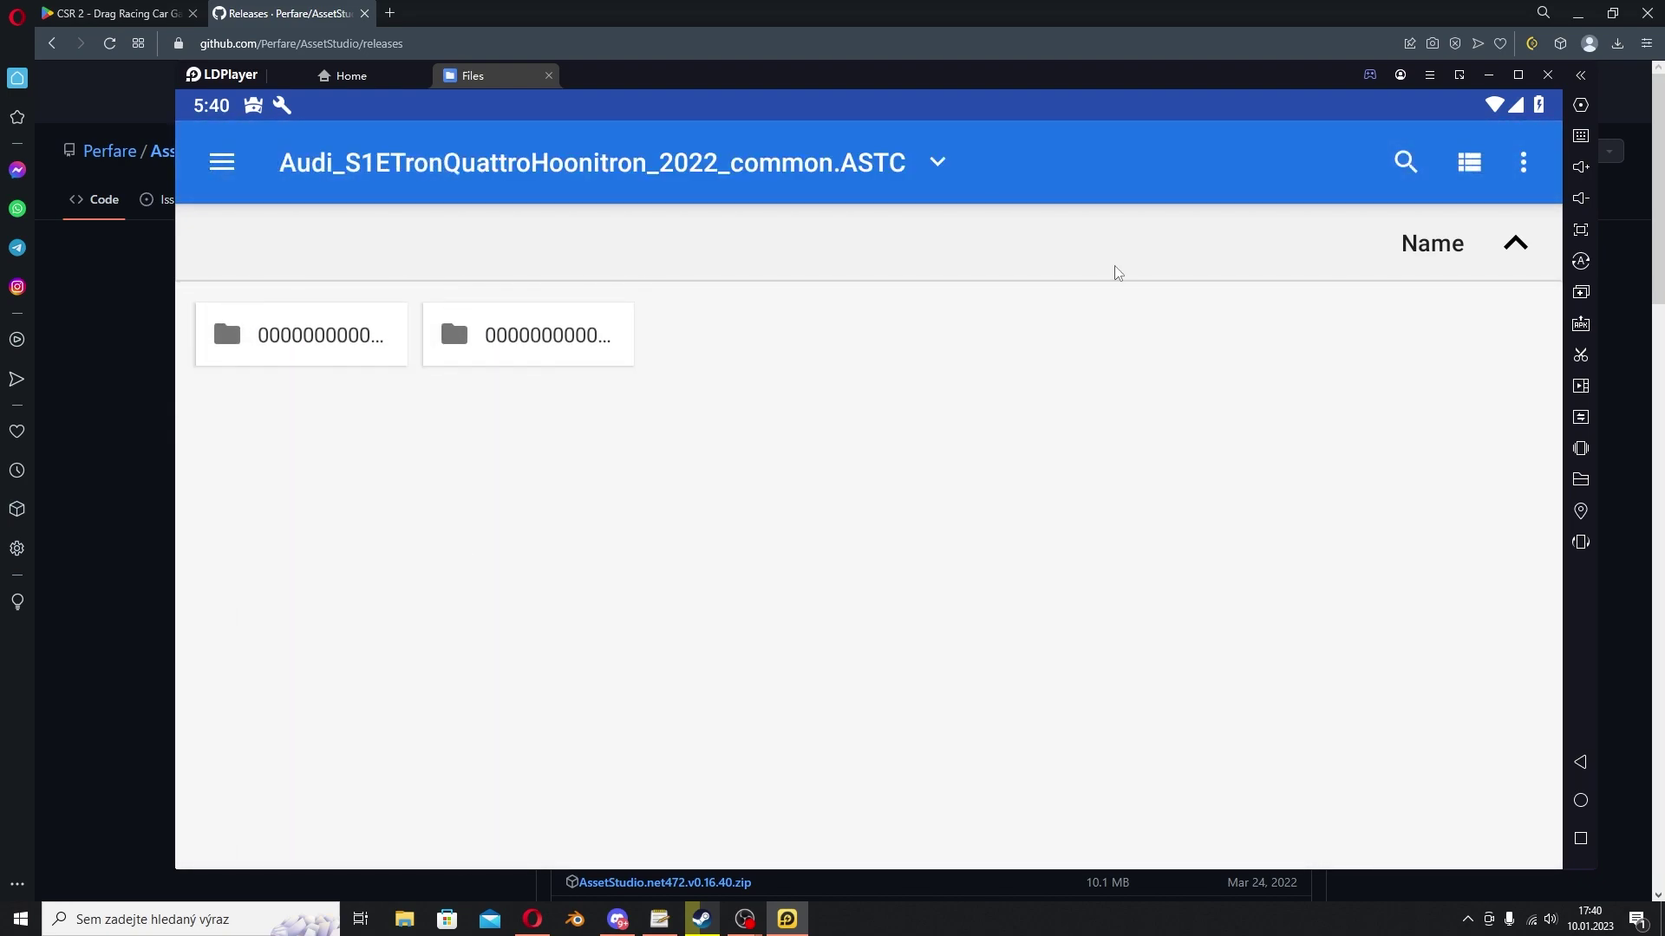
key("Escape")
Select all thirteen Audi_S1ETron folders in the Shared folder
left_click(1423, 533)
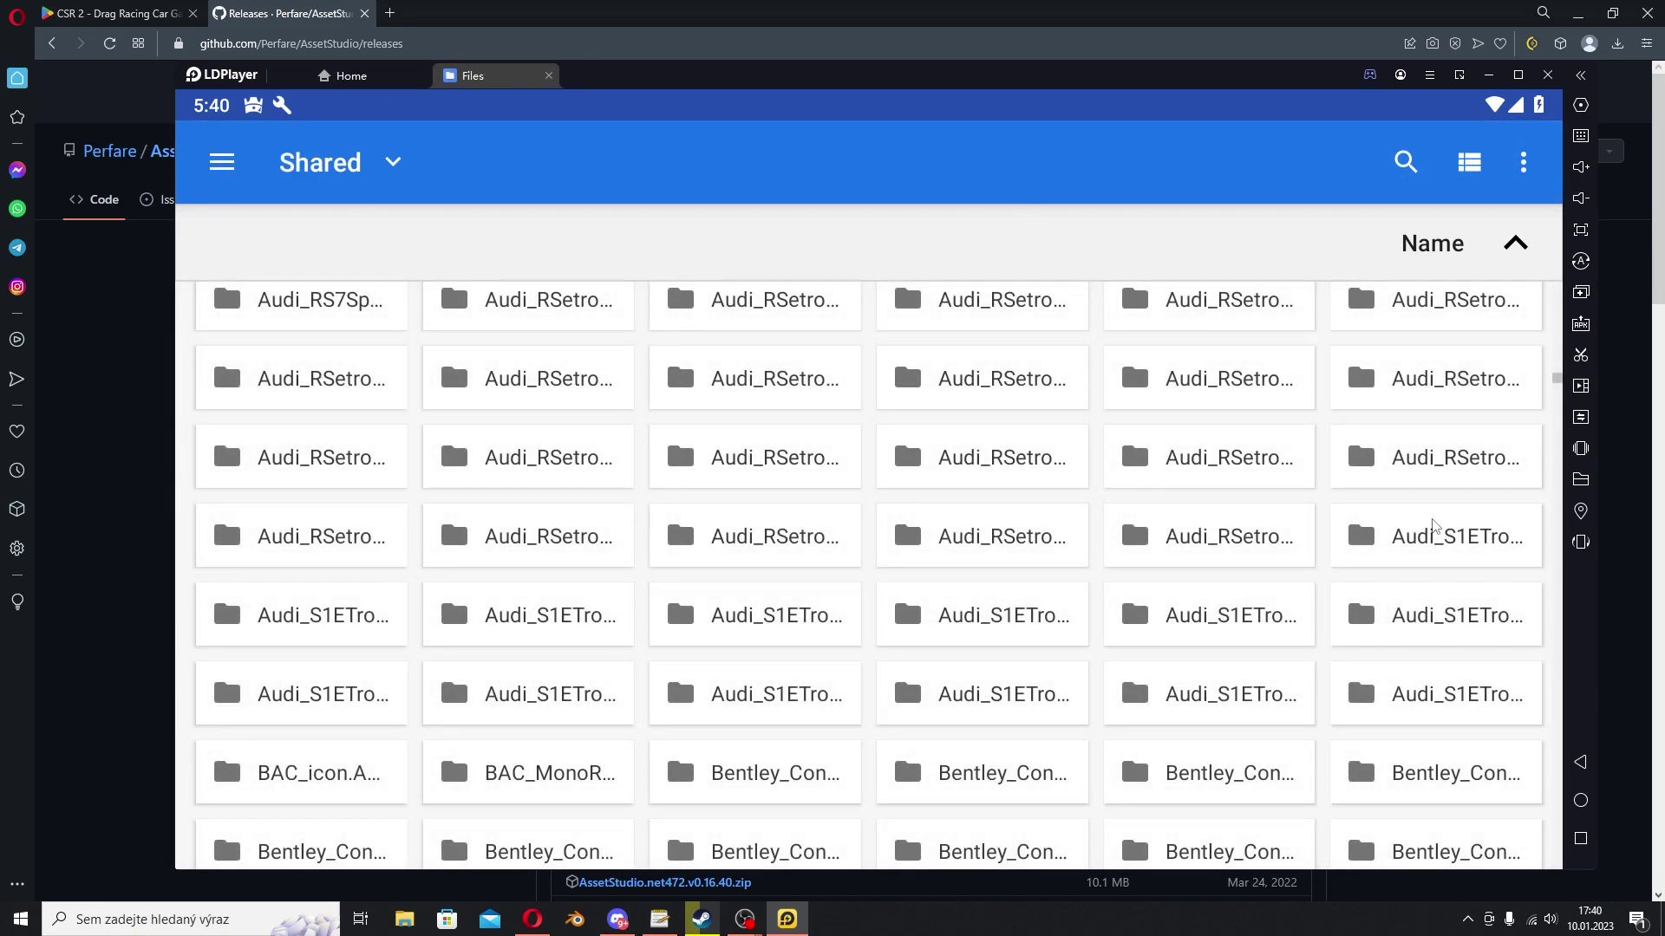
left_click(1430, 616)
left_click(1181, 620)
left_click(954, 619)
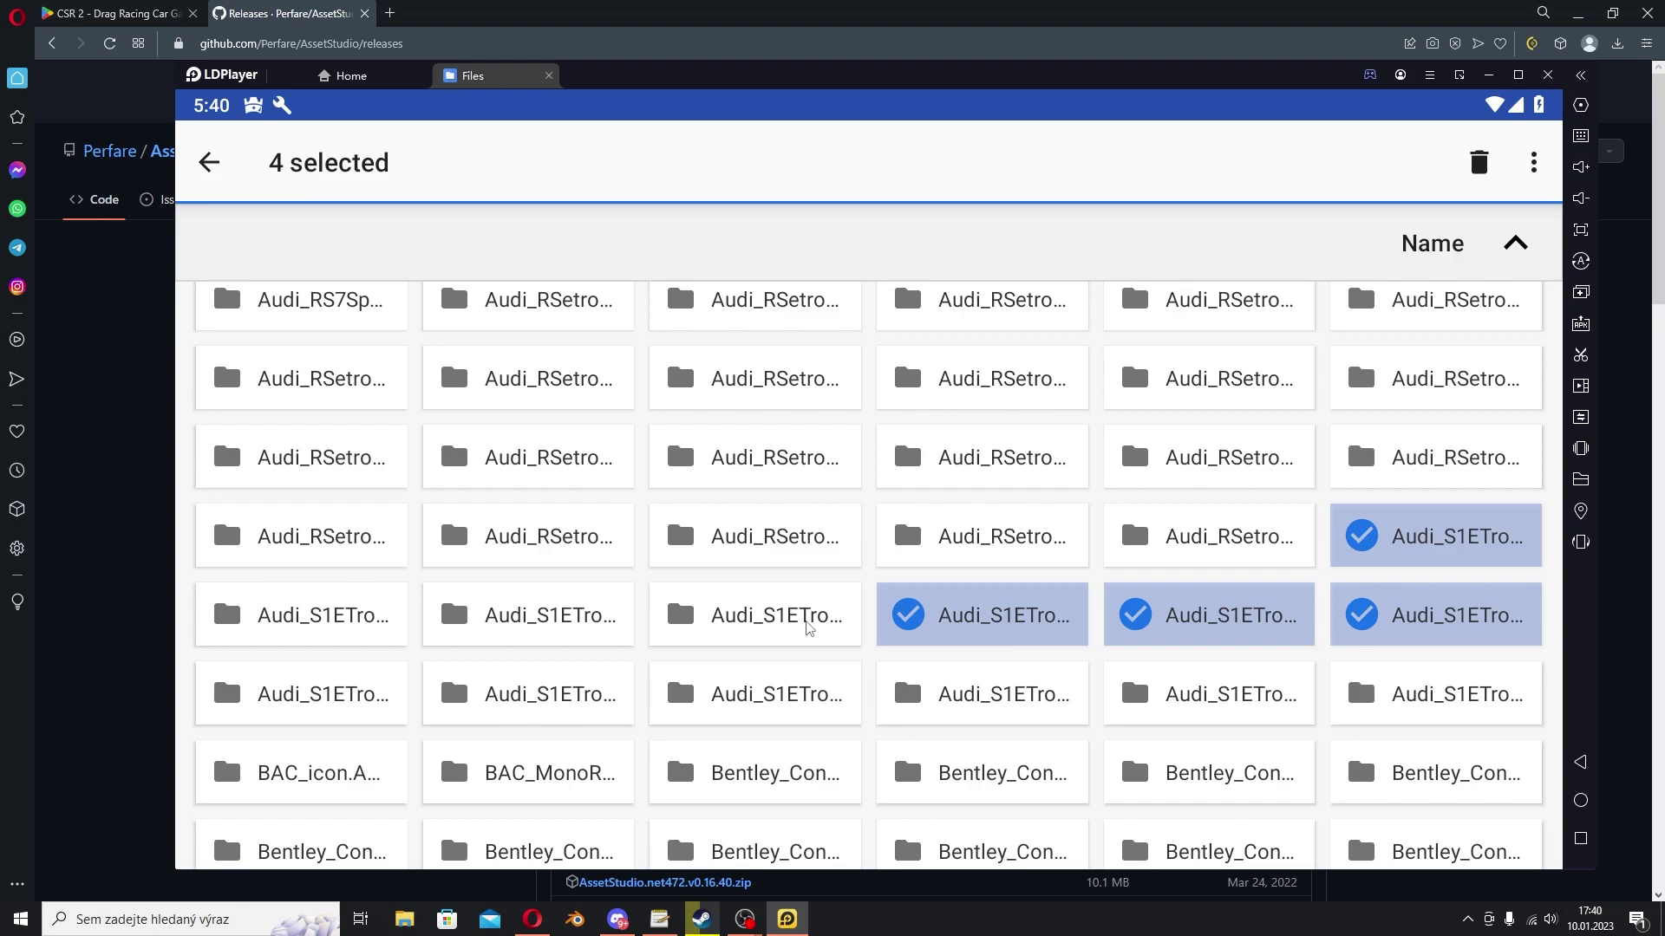
left_click(780, 619)
left_click(559, 620)
left_click(365, 637)
left_click(375, 701)
left_click(499, 703)
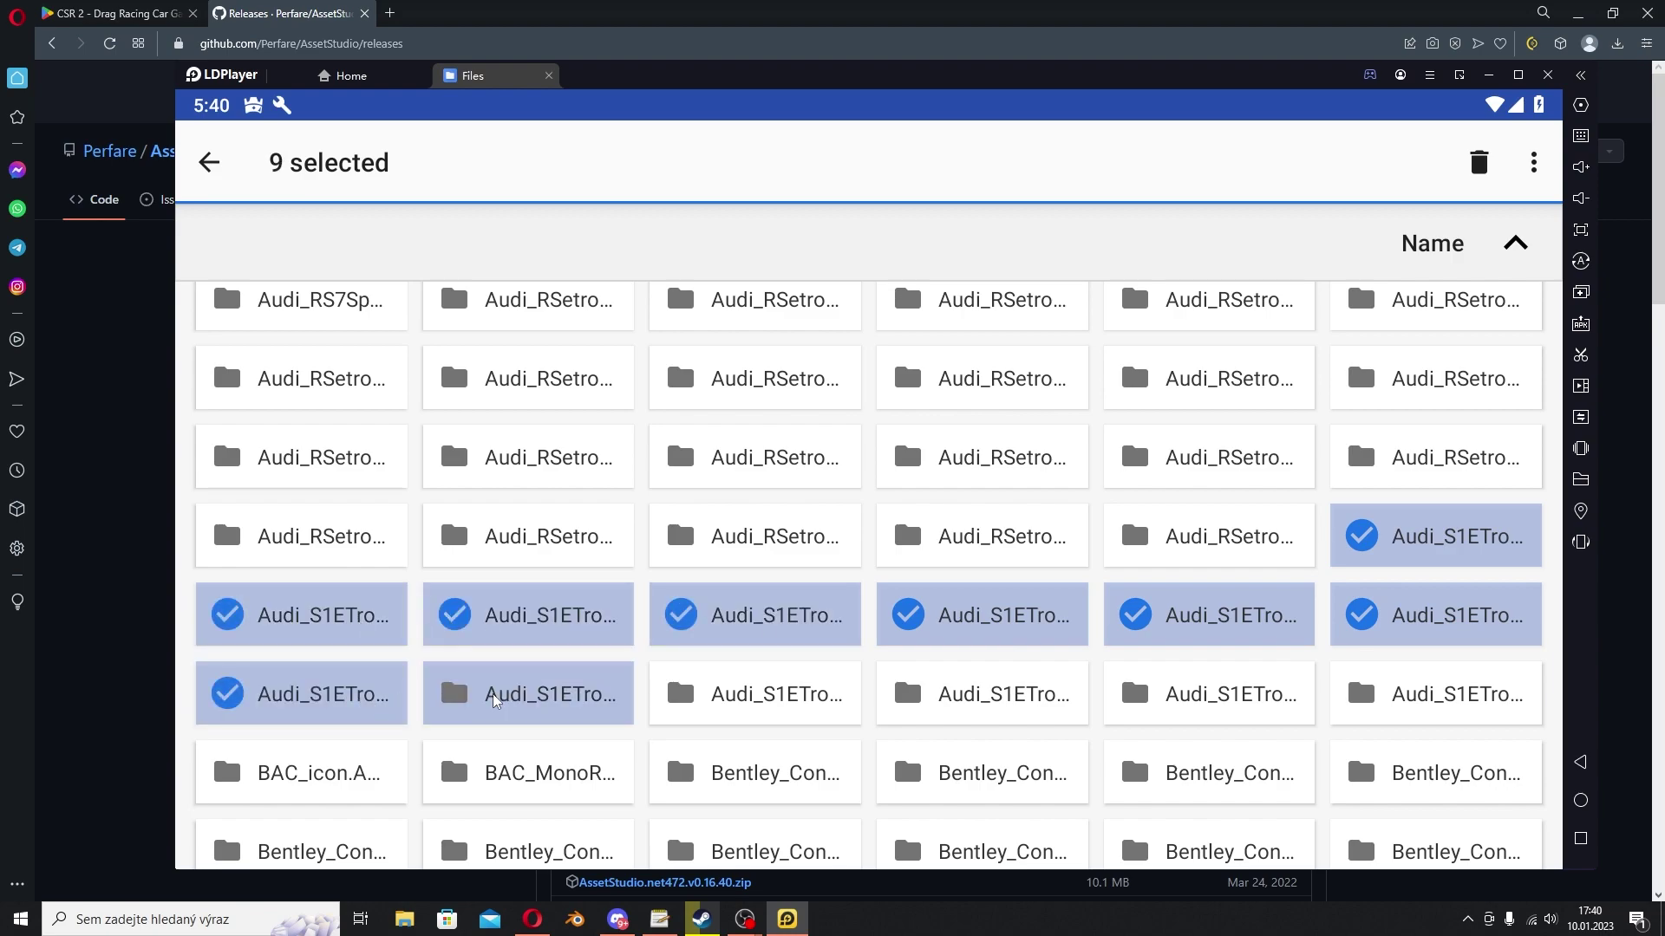
left_click(746, 698)
left_click(1068, 698)
left_click(1218, 694)
left_click(1437, 701)
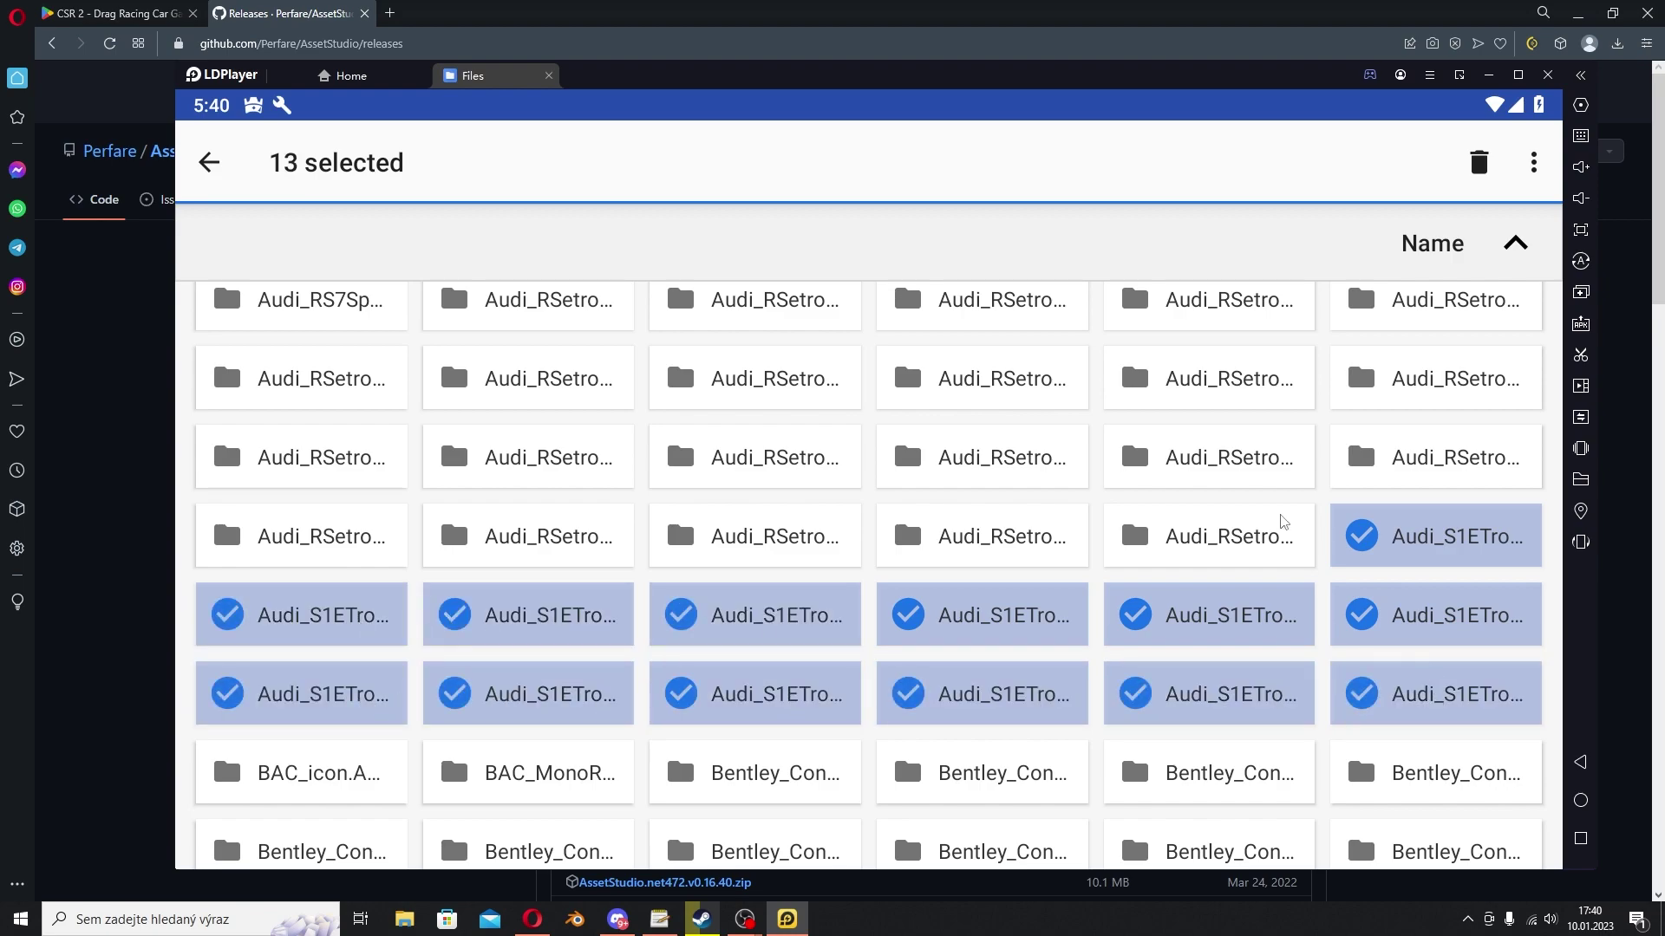
Copy the thirteen selected folders into Downloads
left_click(1533, 177)
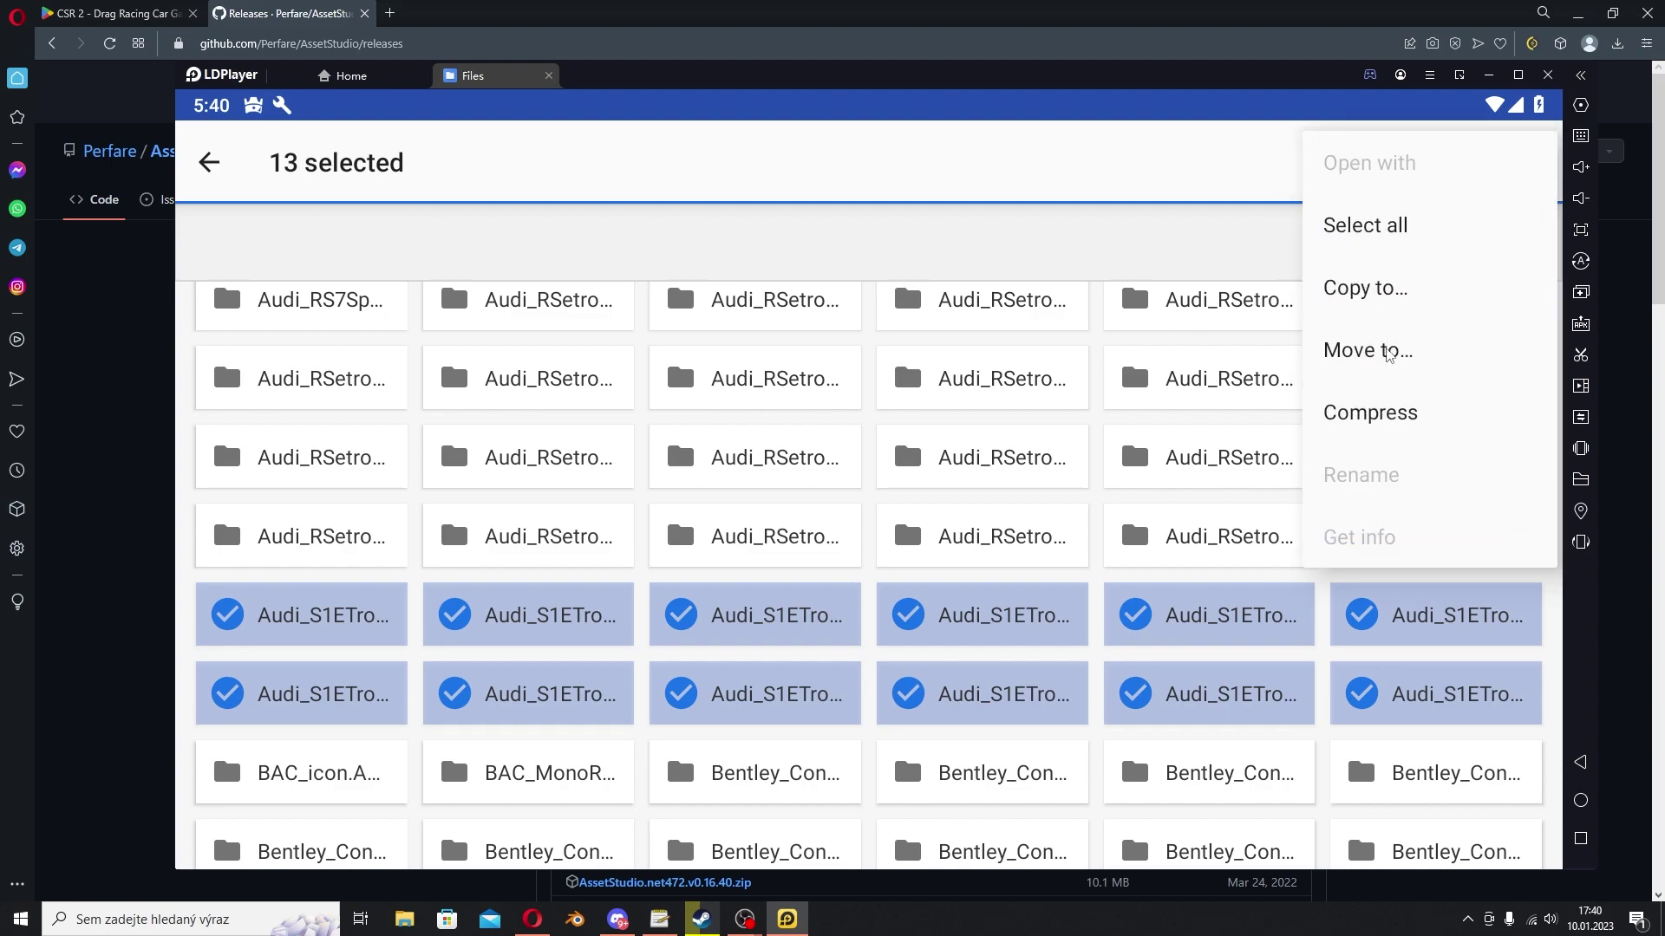
left_click(1381, 305)
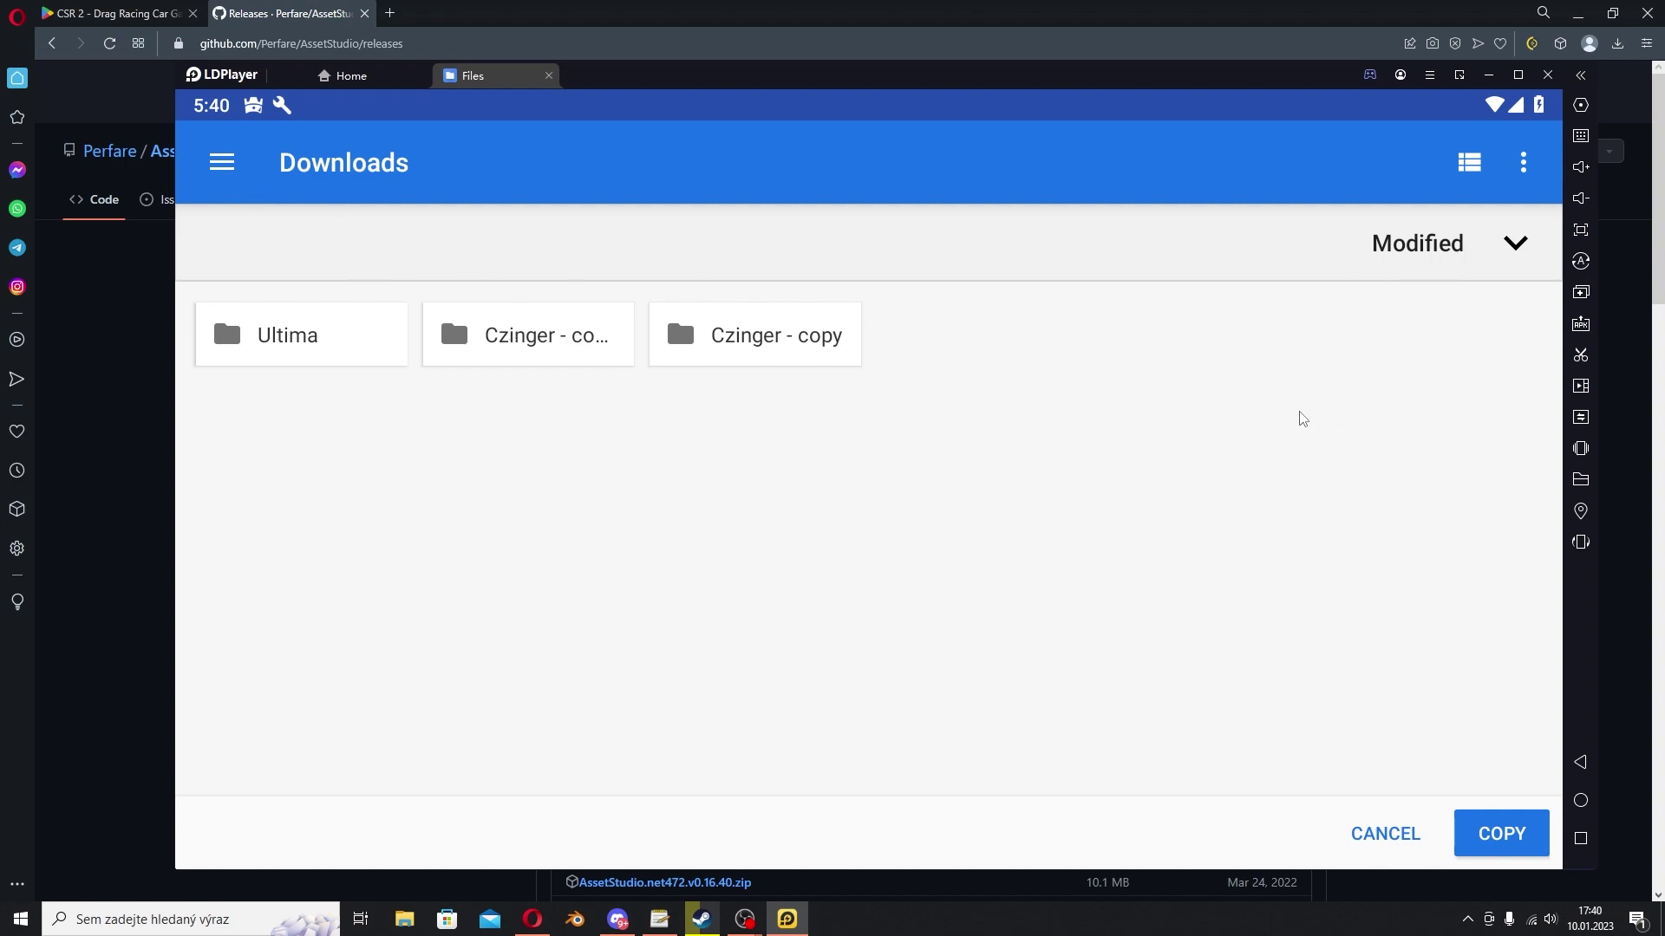
left_click(1495, 831)
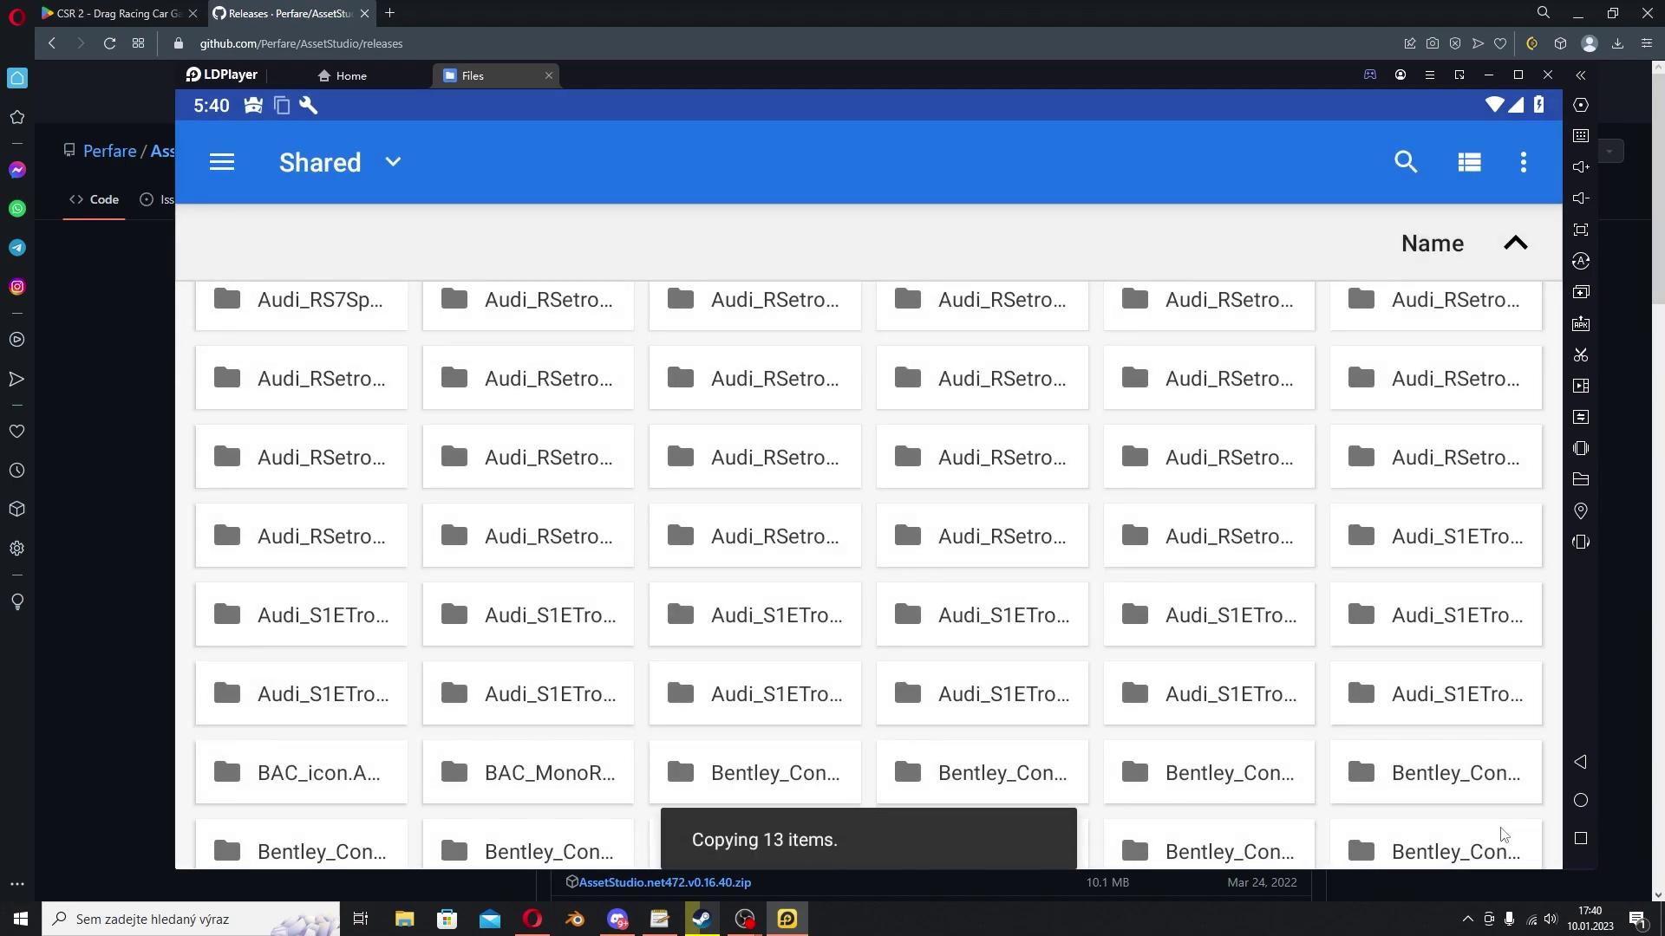
Go to Downloads and start creating a new folder there
left_click(224, 164)
left_click(369, 520)
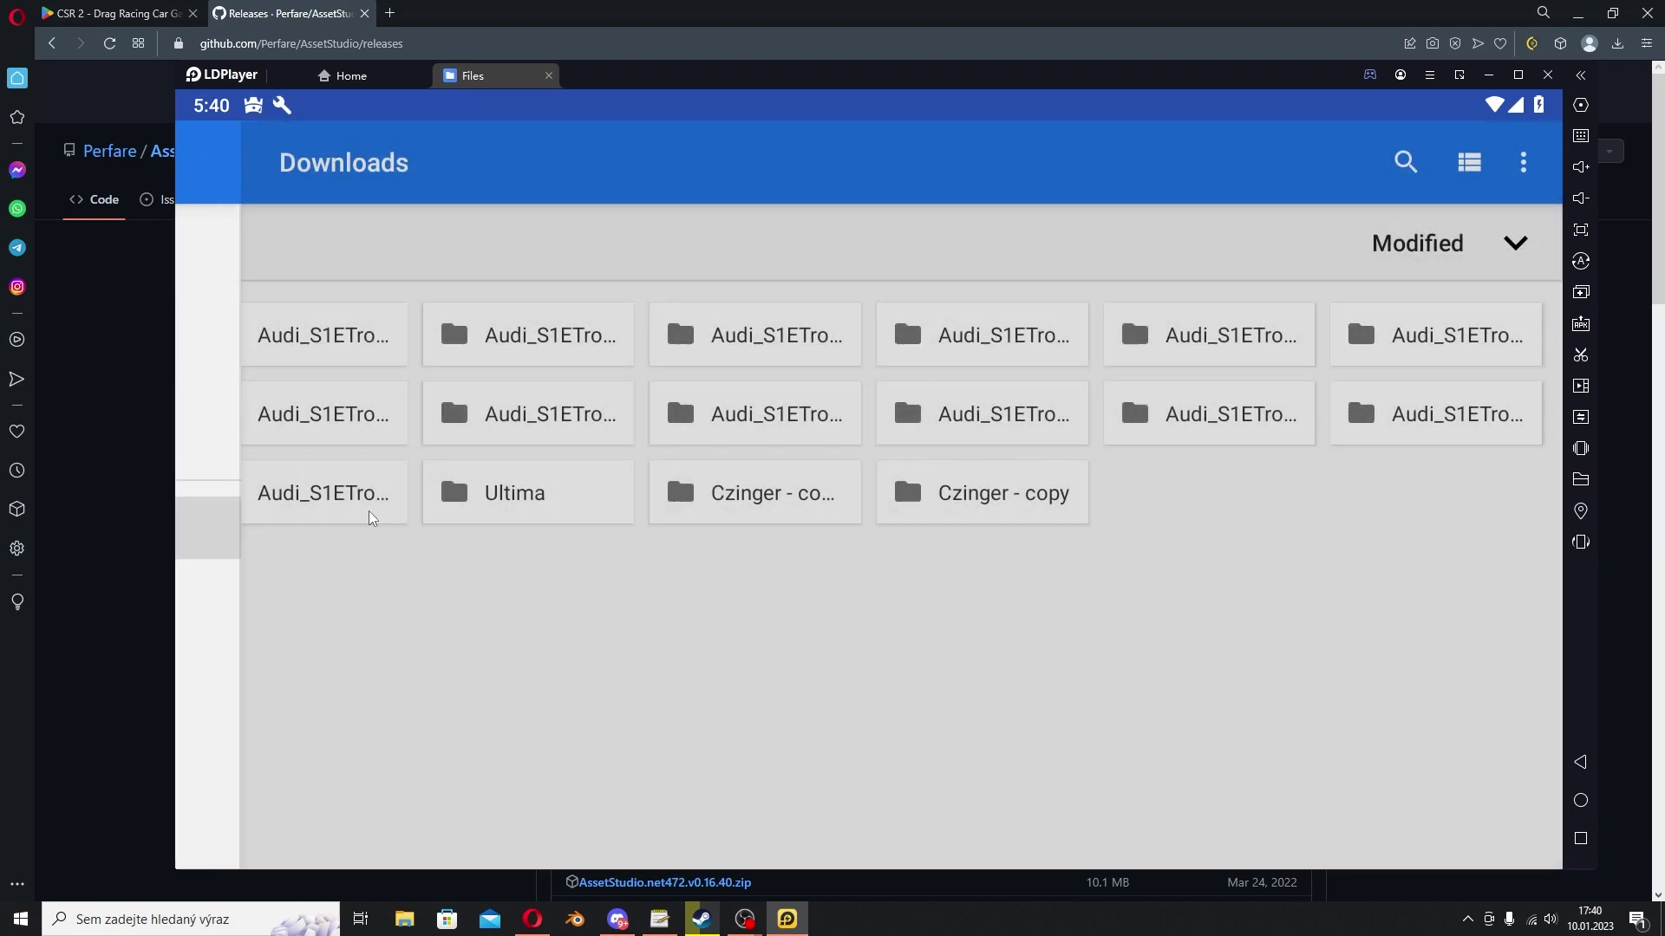
left_click(1522, 173)
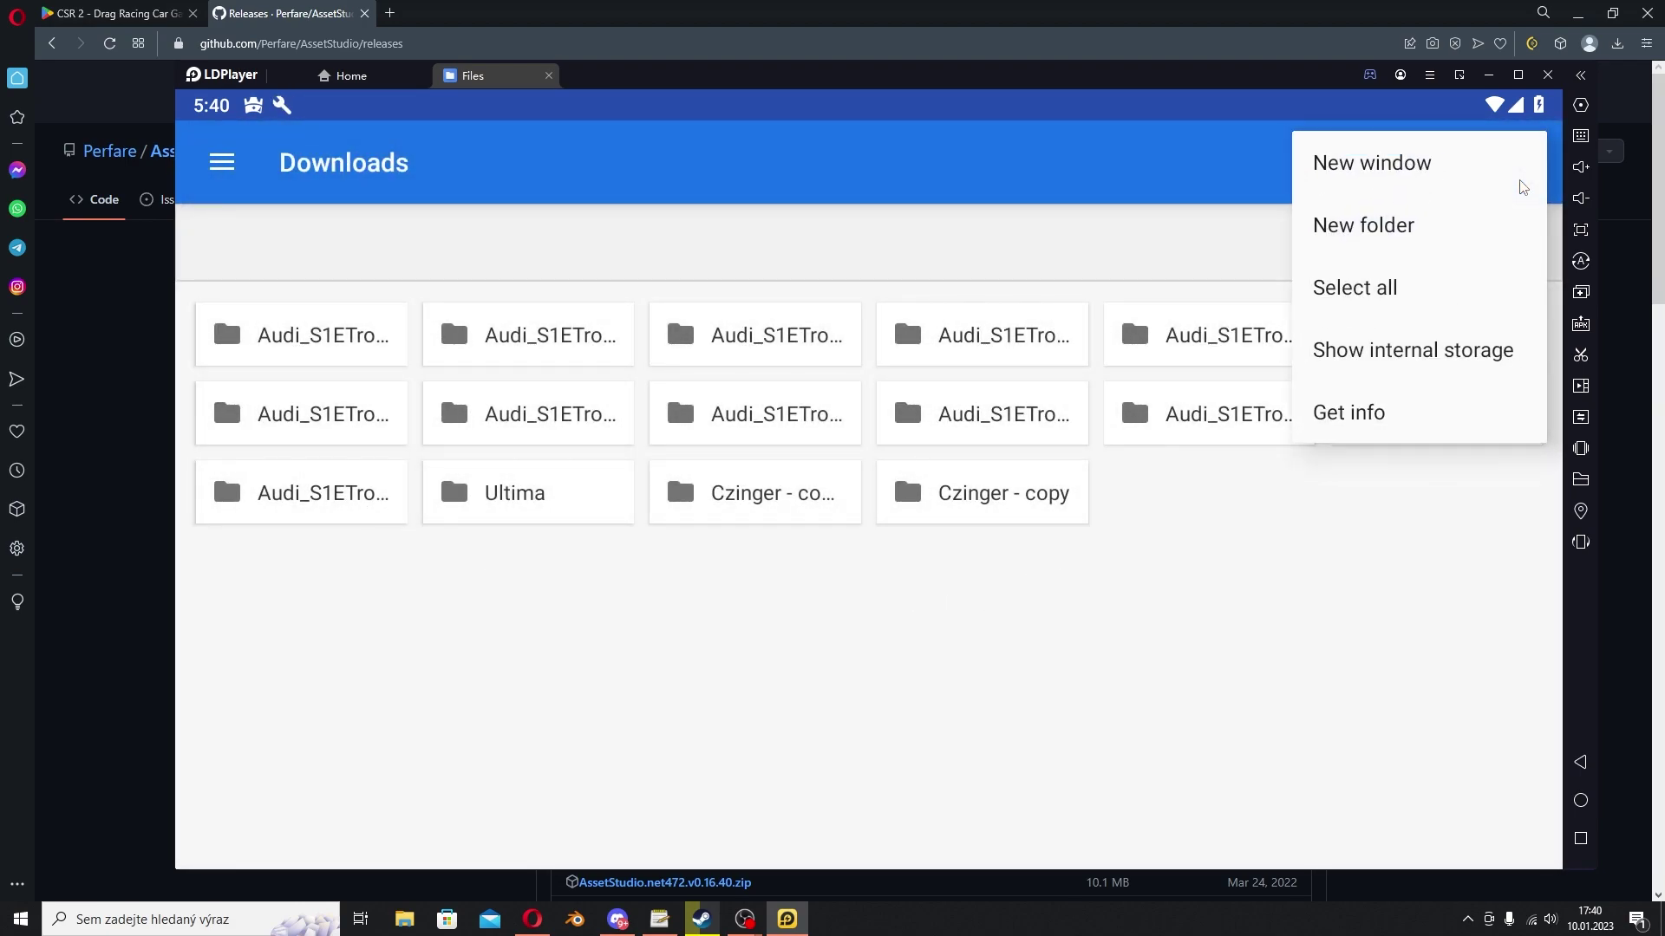
left_click(1427, 221)
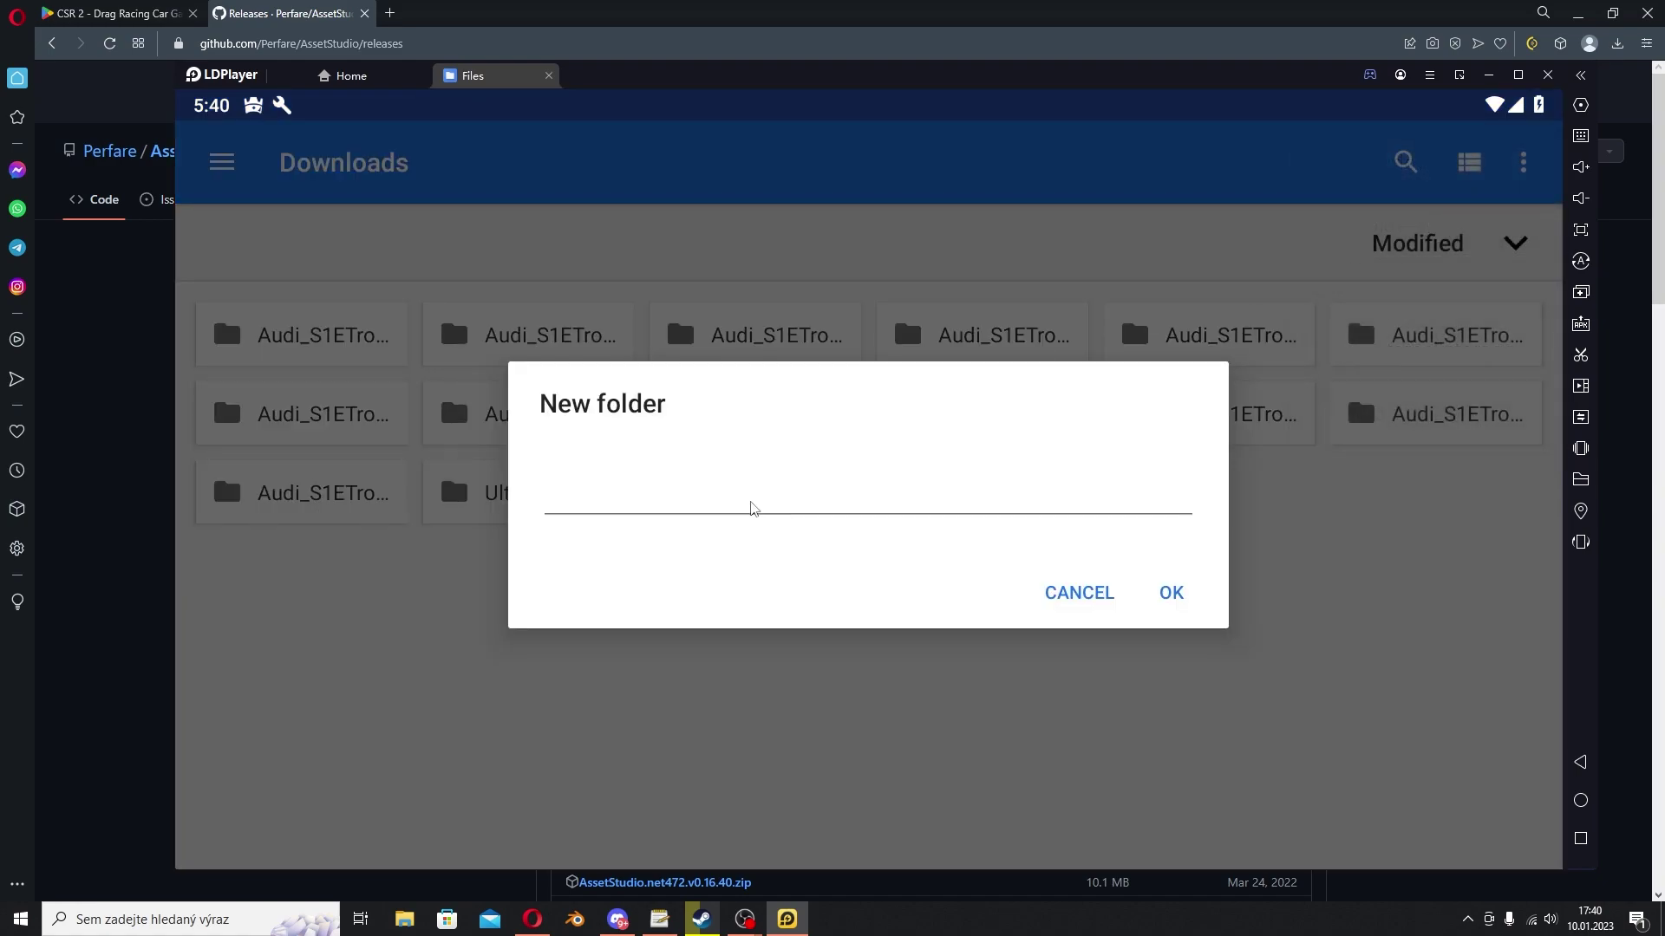
Name the new folder 'Audi S1E'
left_click(724, 498)
type("Asu")
key("BackSpace")
key("BackSpace")
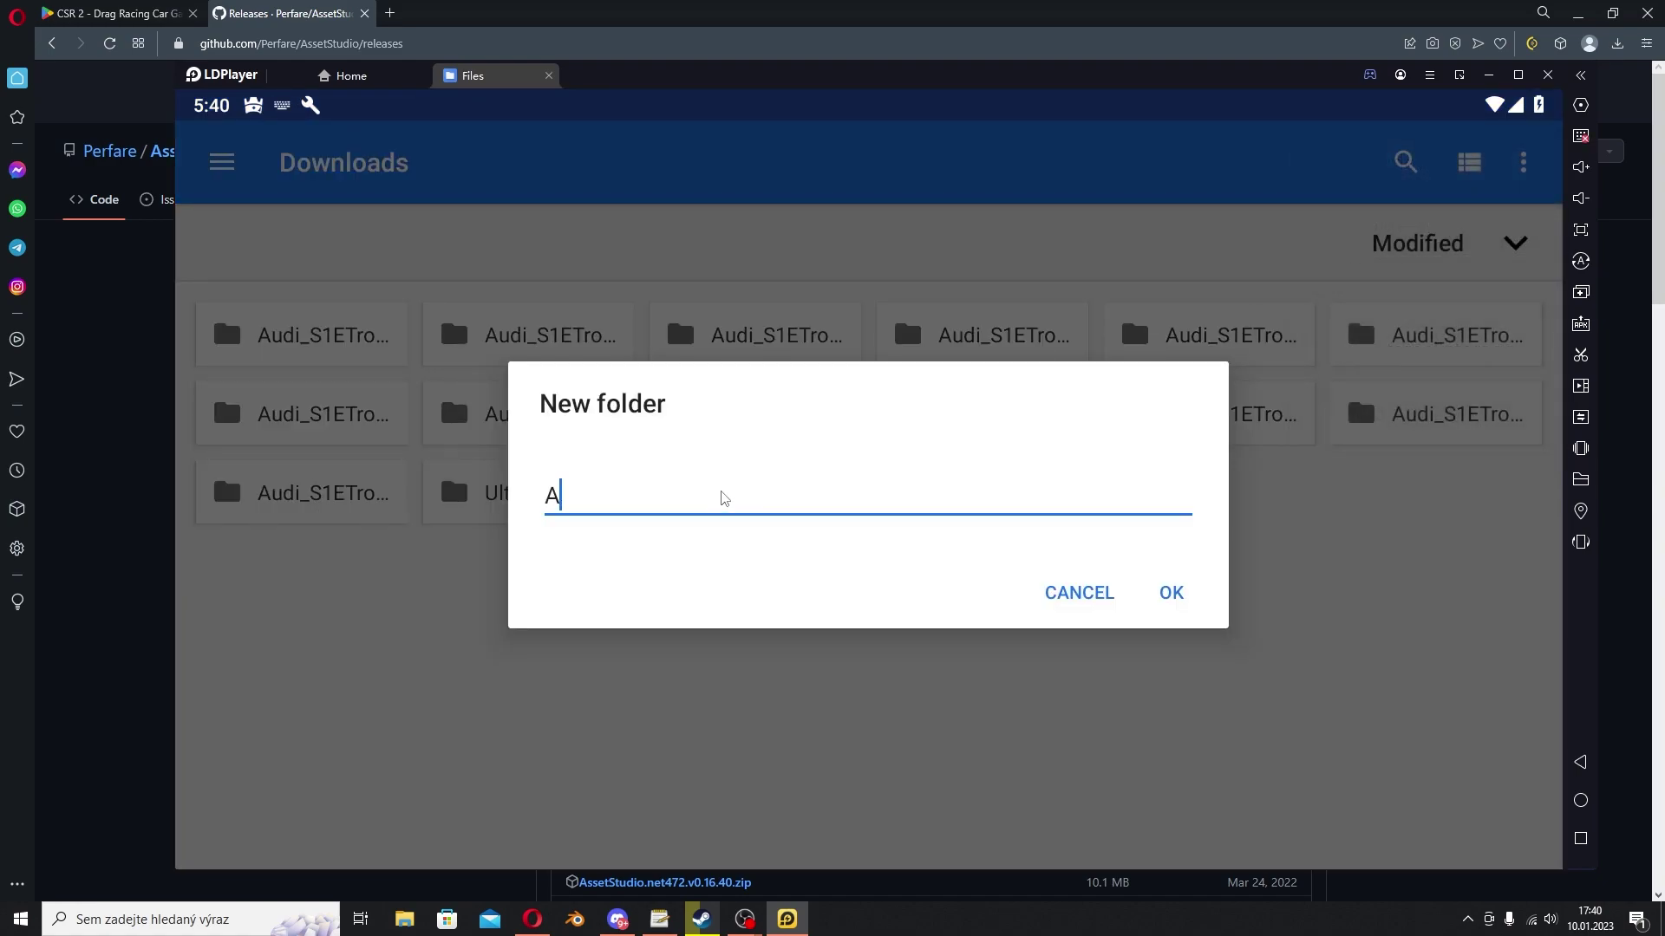
type("udi S1E")
key("Return")
Move the thirteen Audi_S1ETron folders into Audi S1E and check its contents
left_click_drag(510, 322, 652, 468)
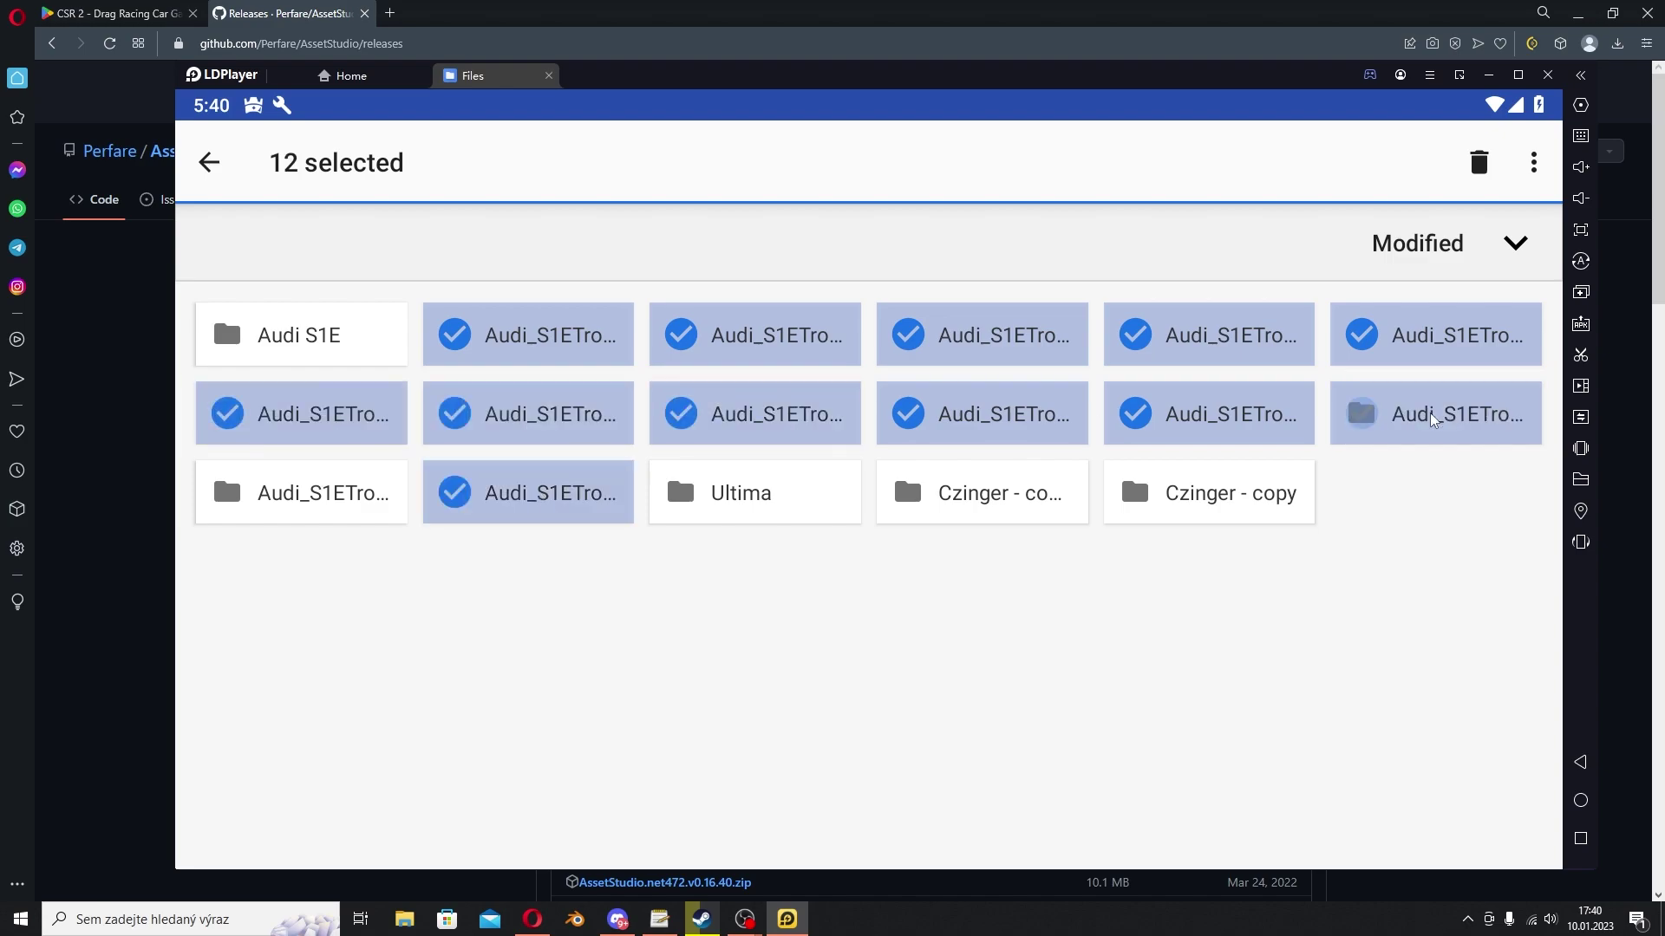
left_click(1533, 163)
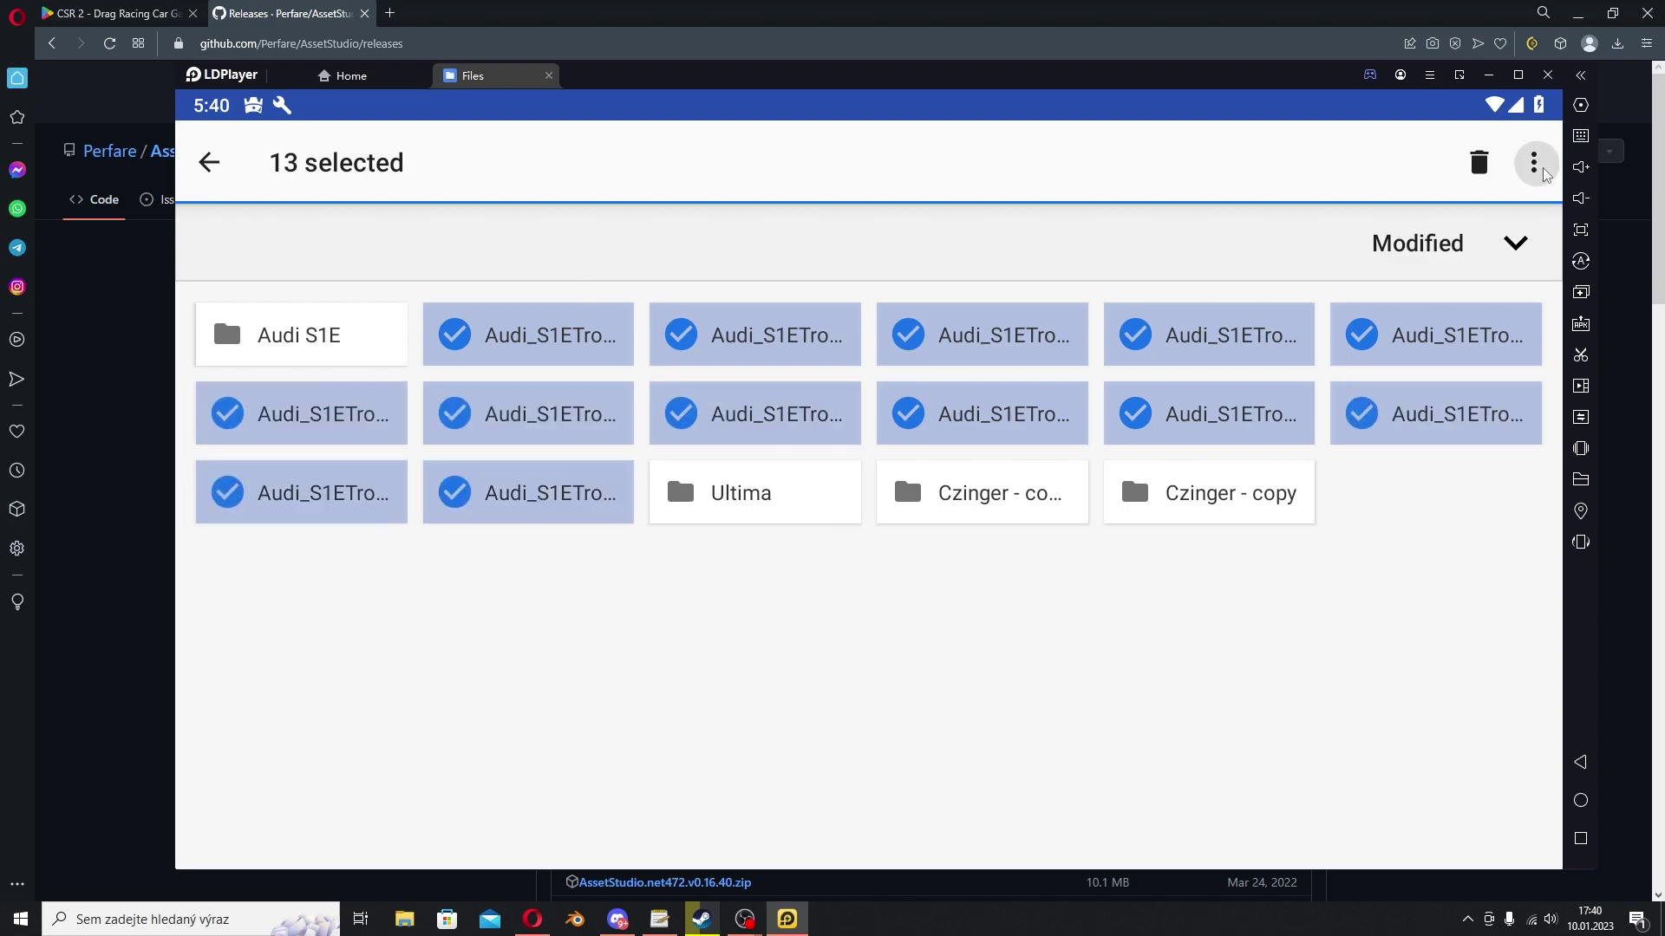
left_click(1416, 340)
left_click(338, 338)
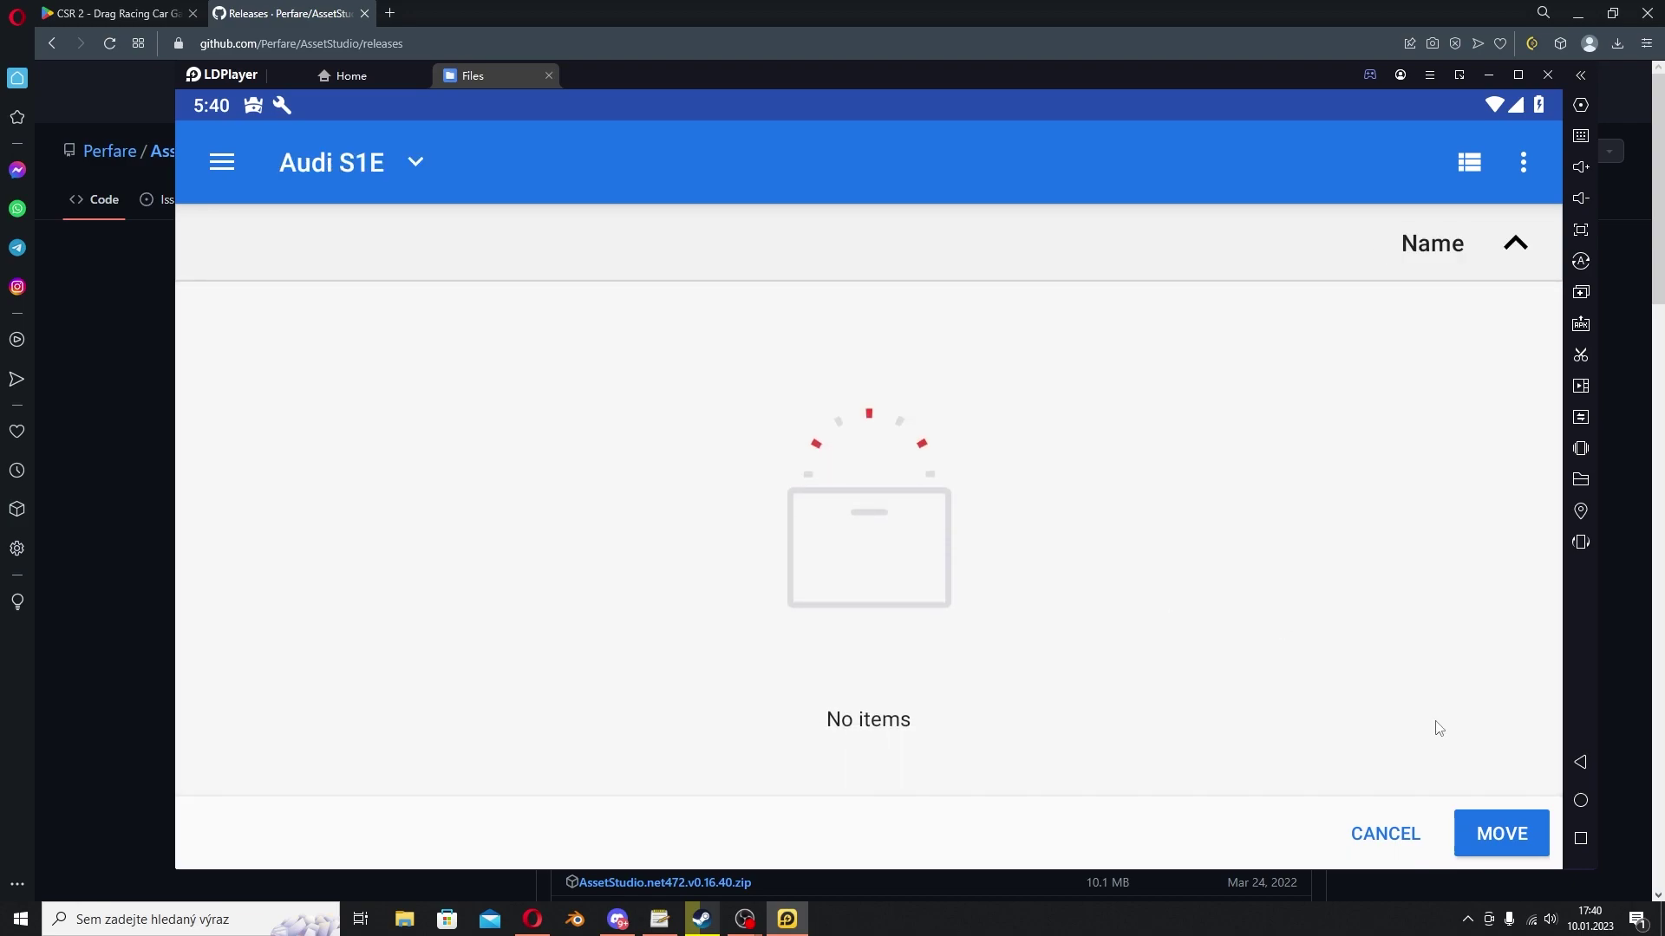
left_click(1505, 836)
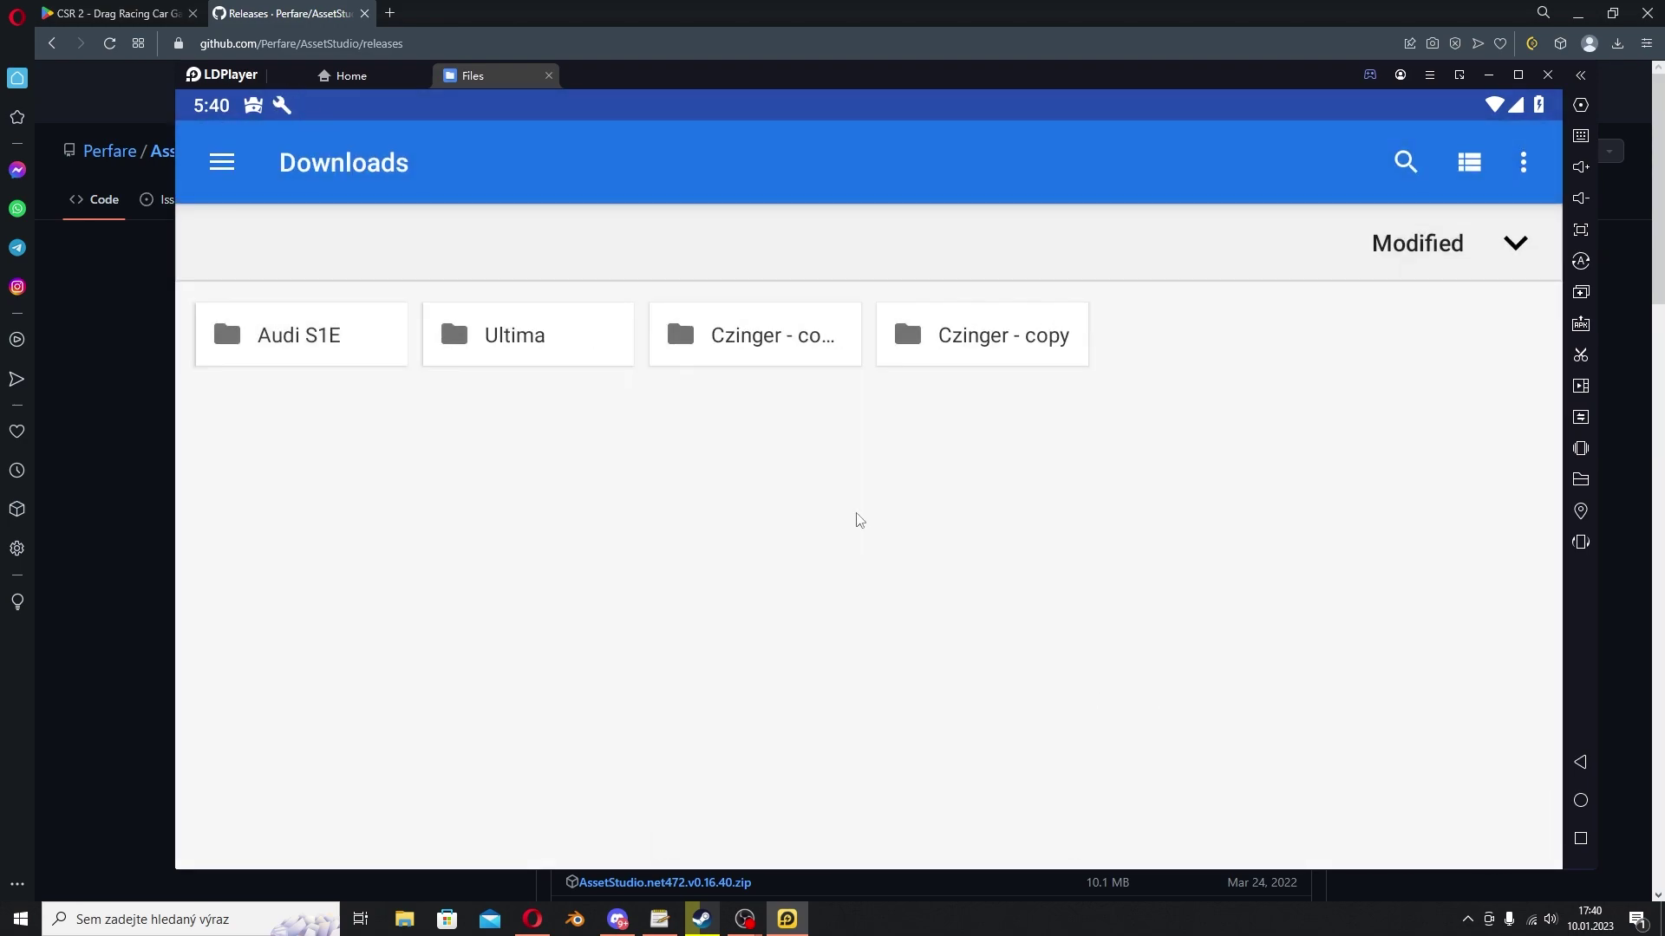
left_click(316, 345)
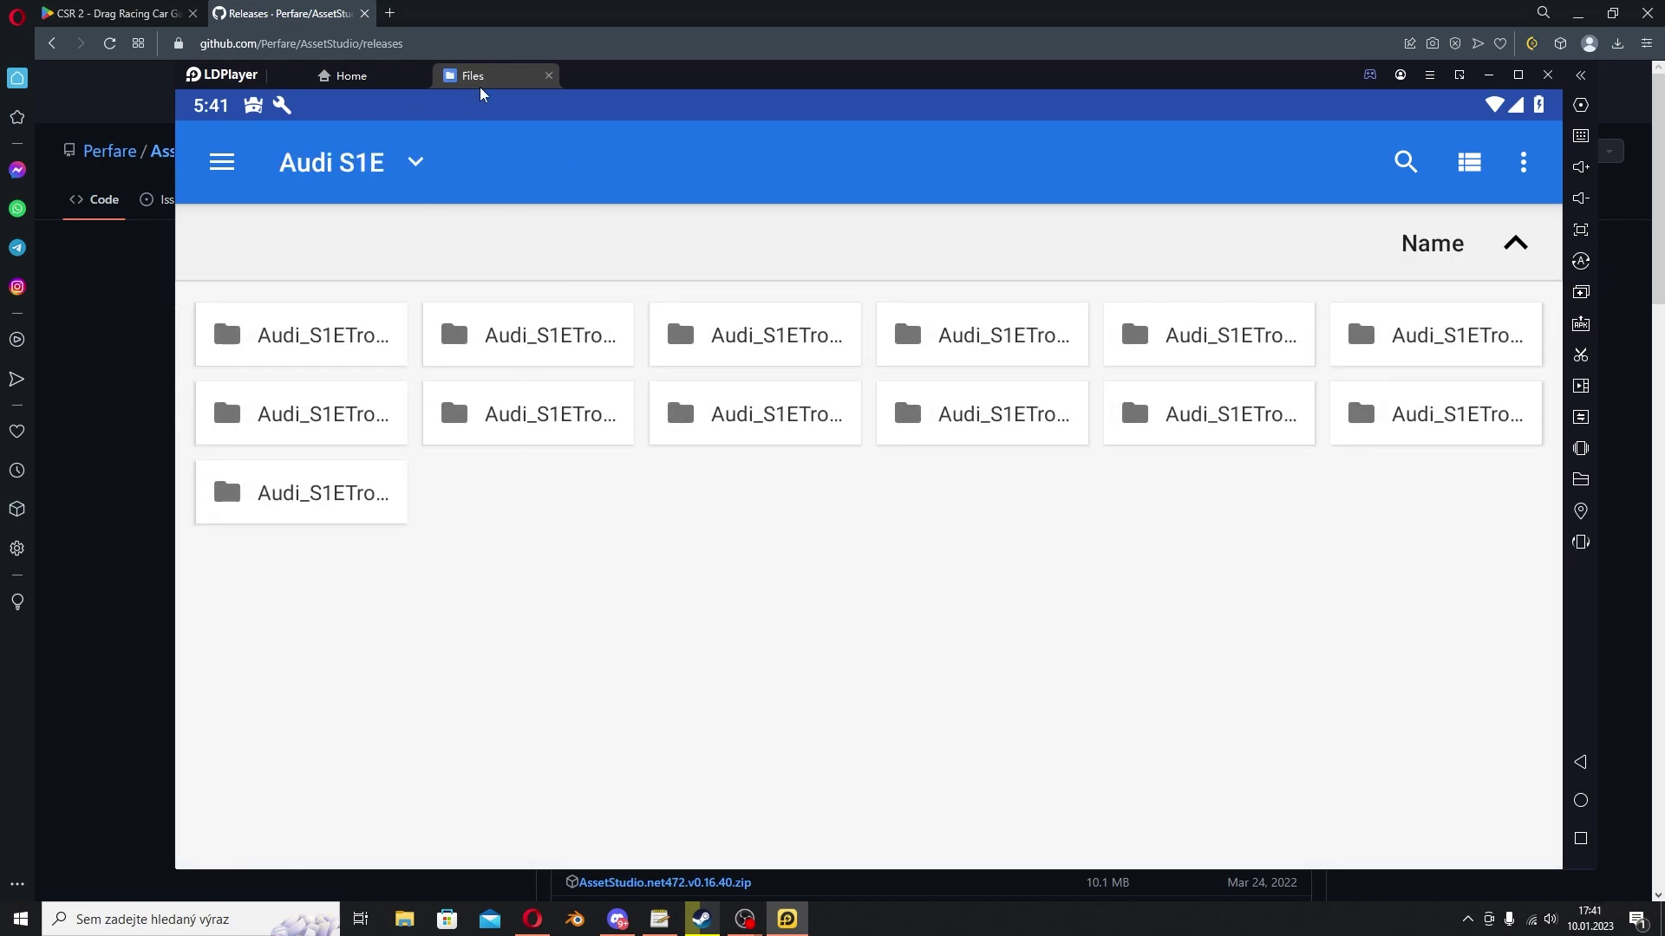
key("Escape")
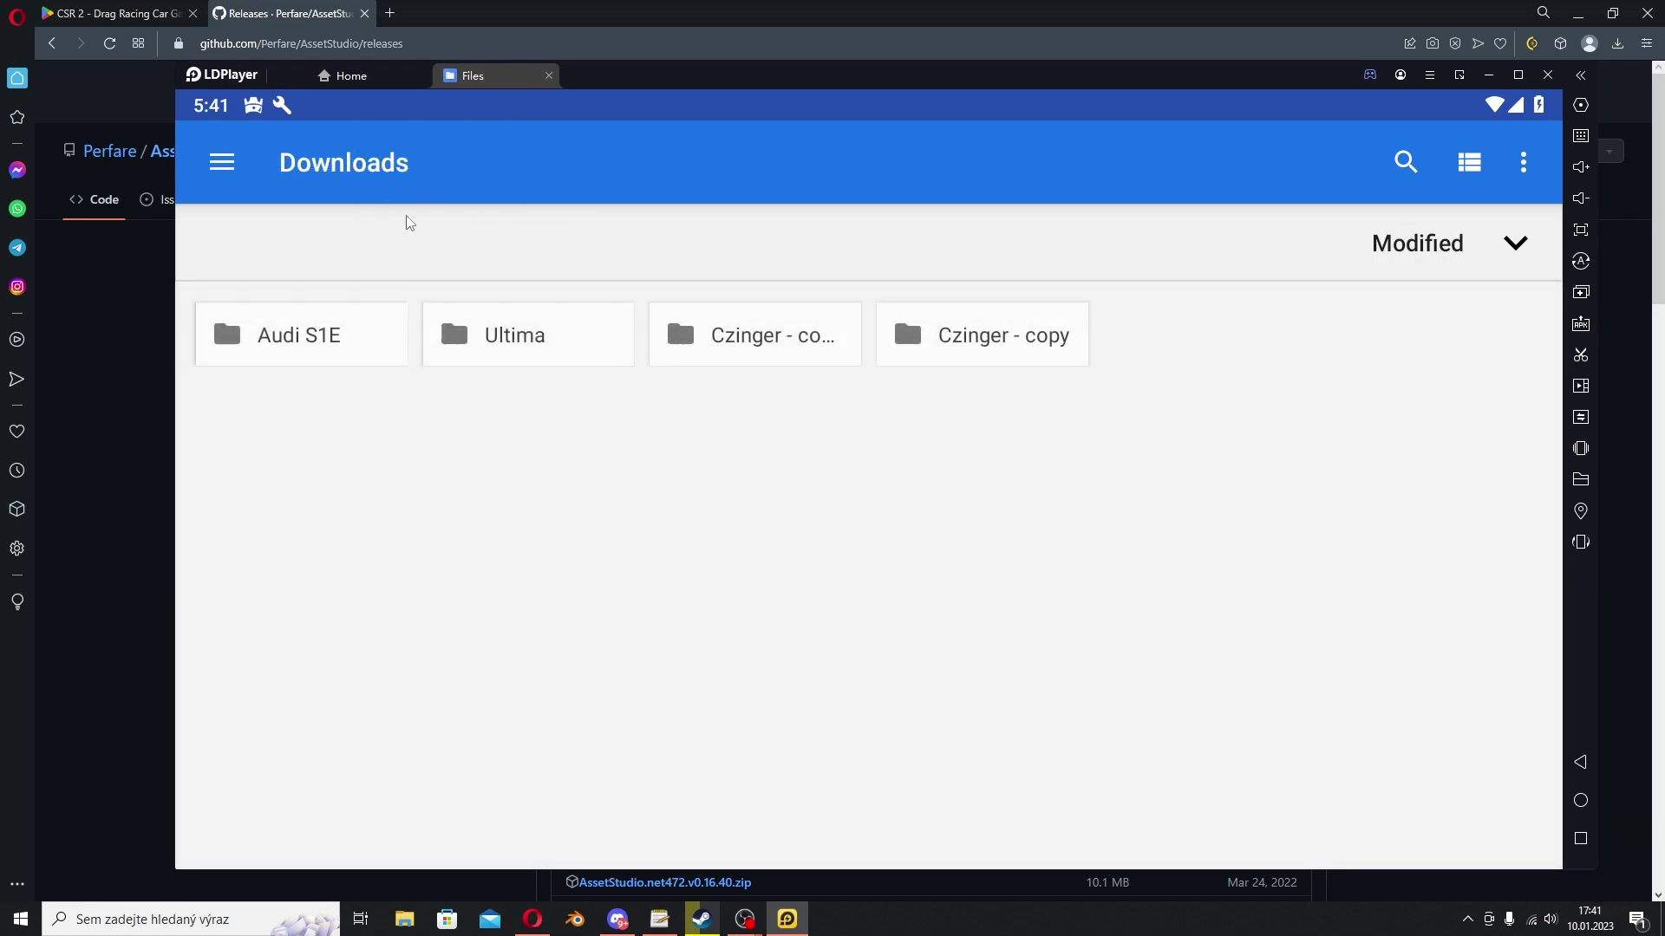
Browse the Android shared folder in File Manager, peek into Misc, and reopen shared folder options
left_click(1578, 489)
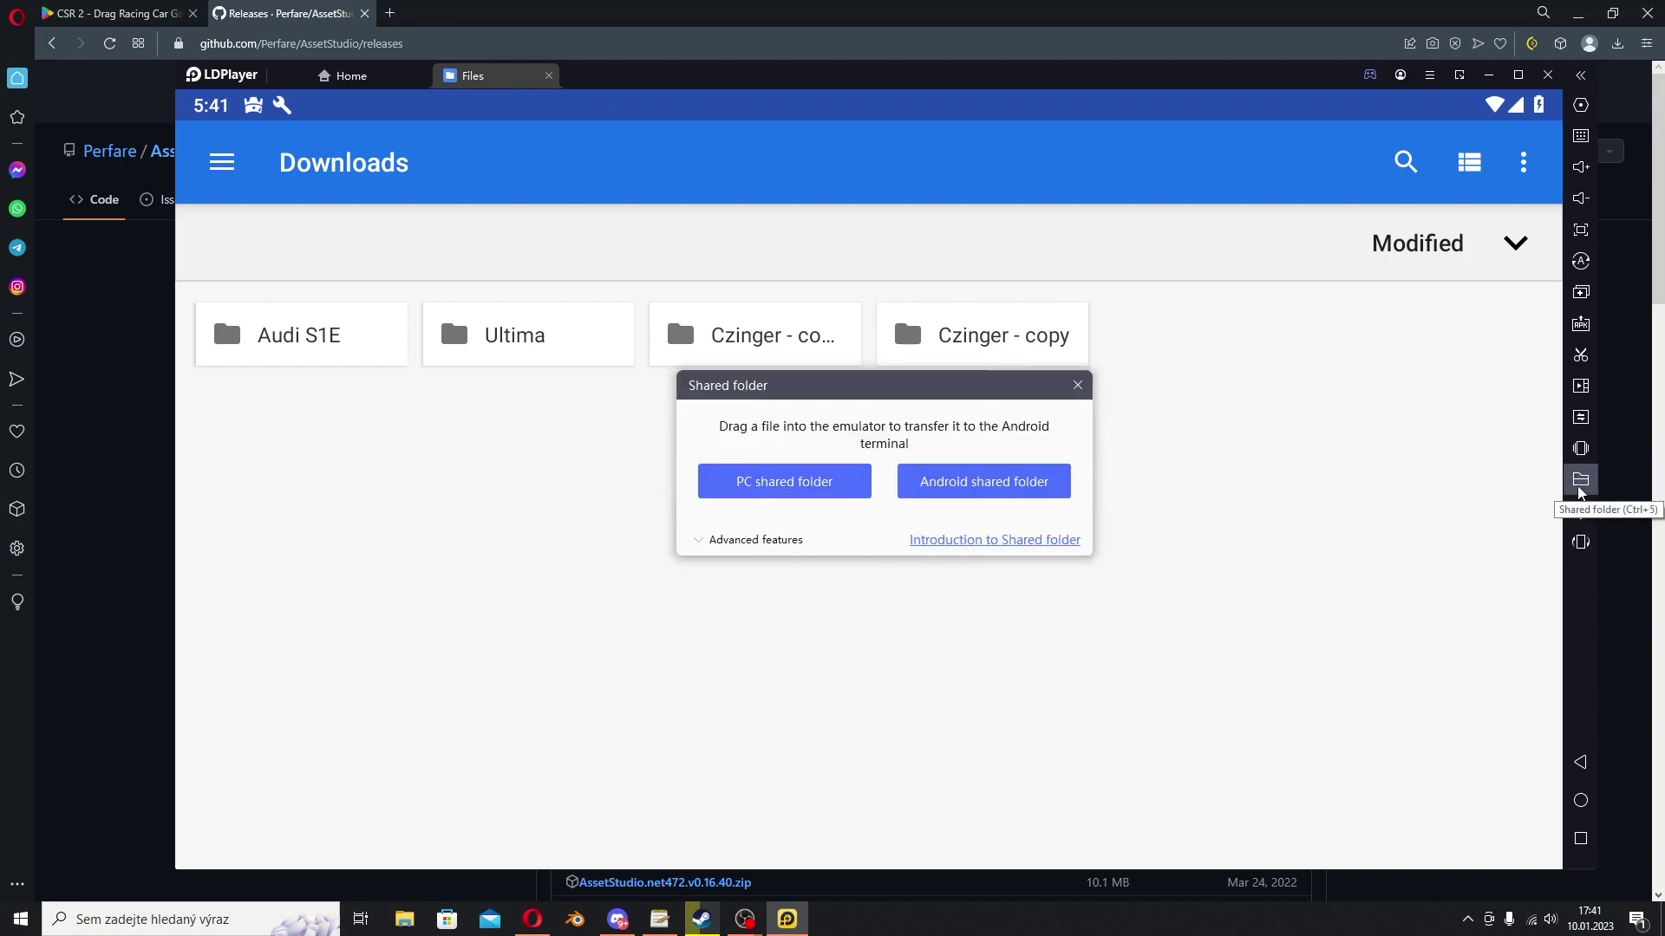
left_click(1019, 487)
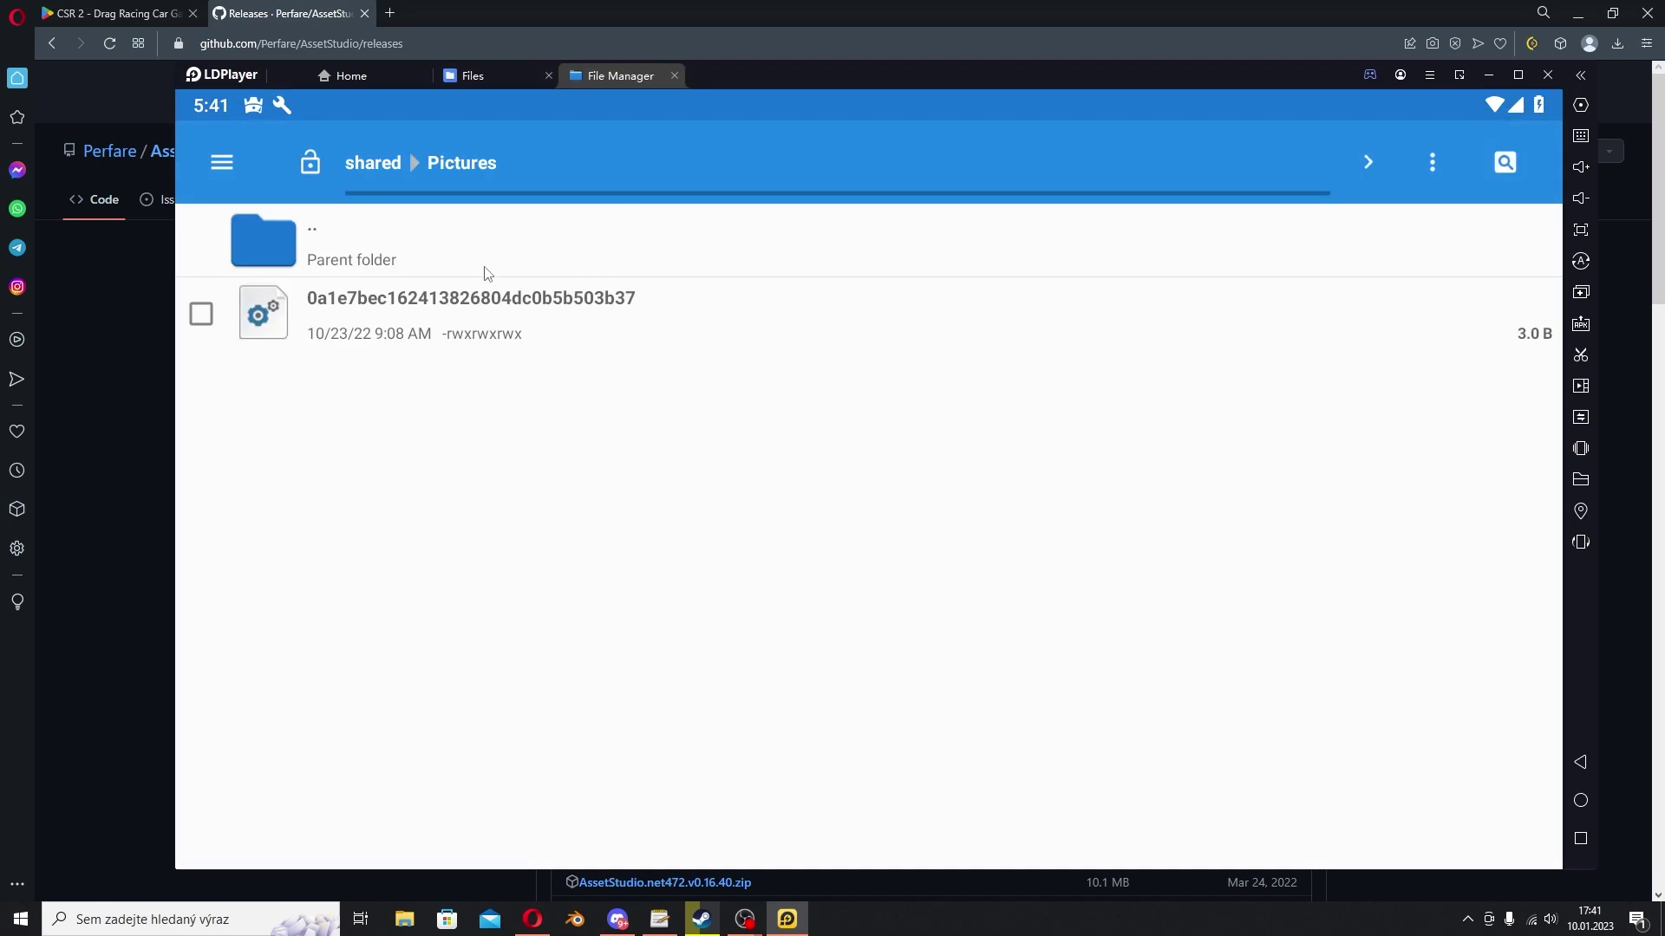
left_click(431, 252)
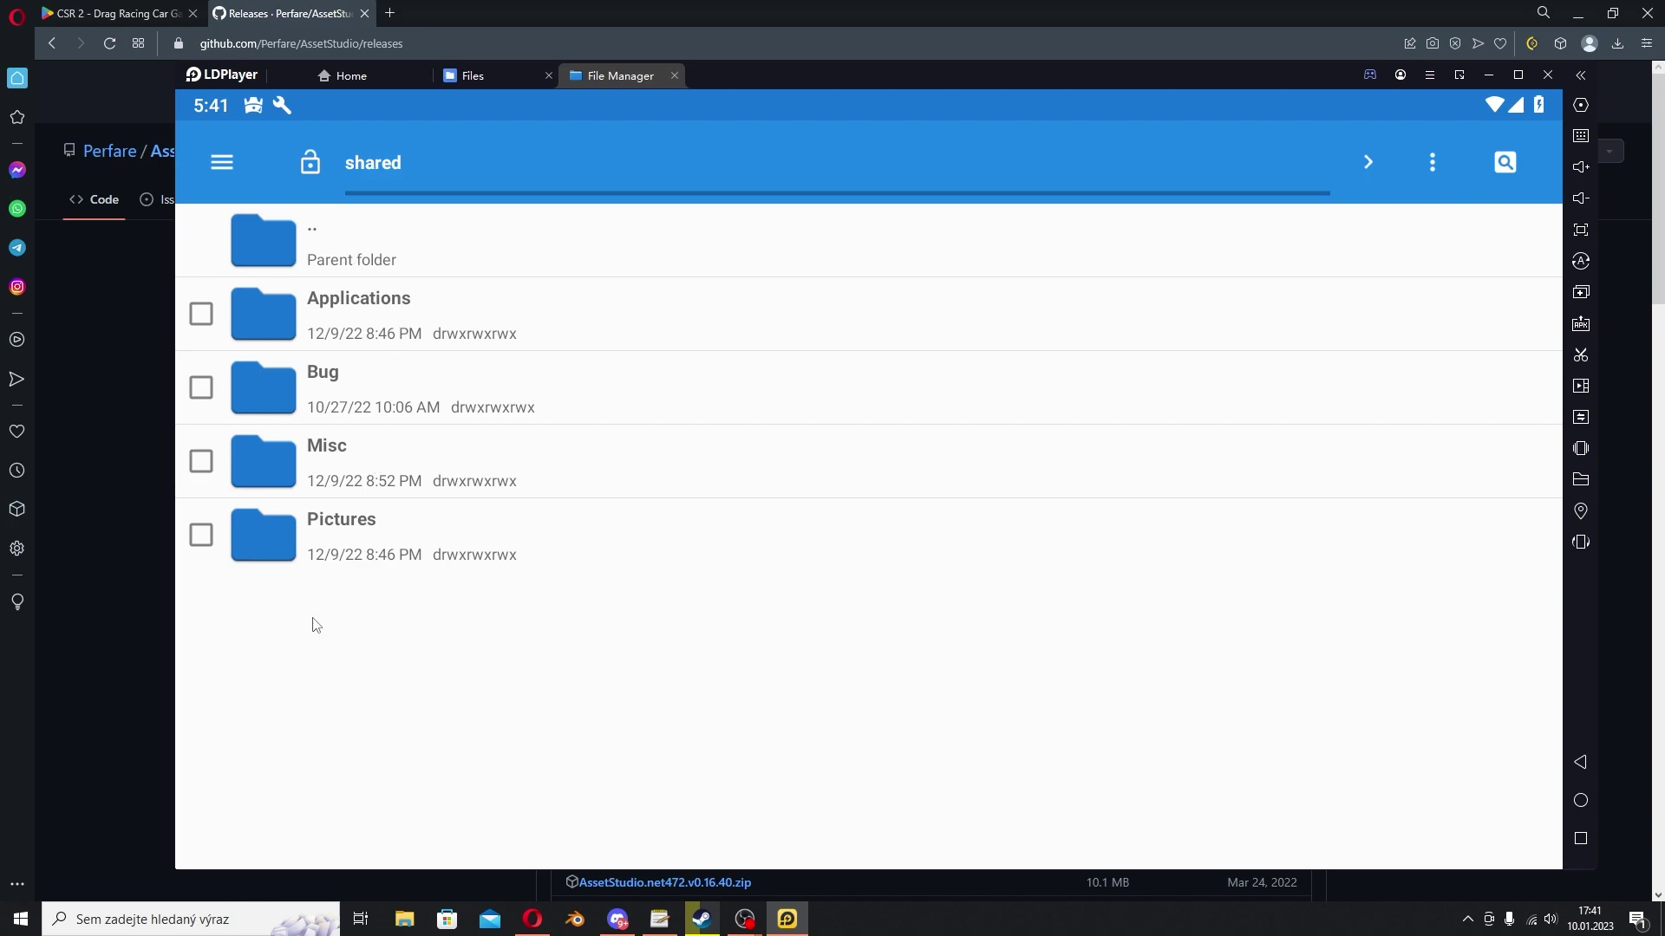
left_click(435, 468)
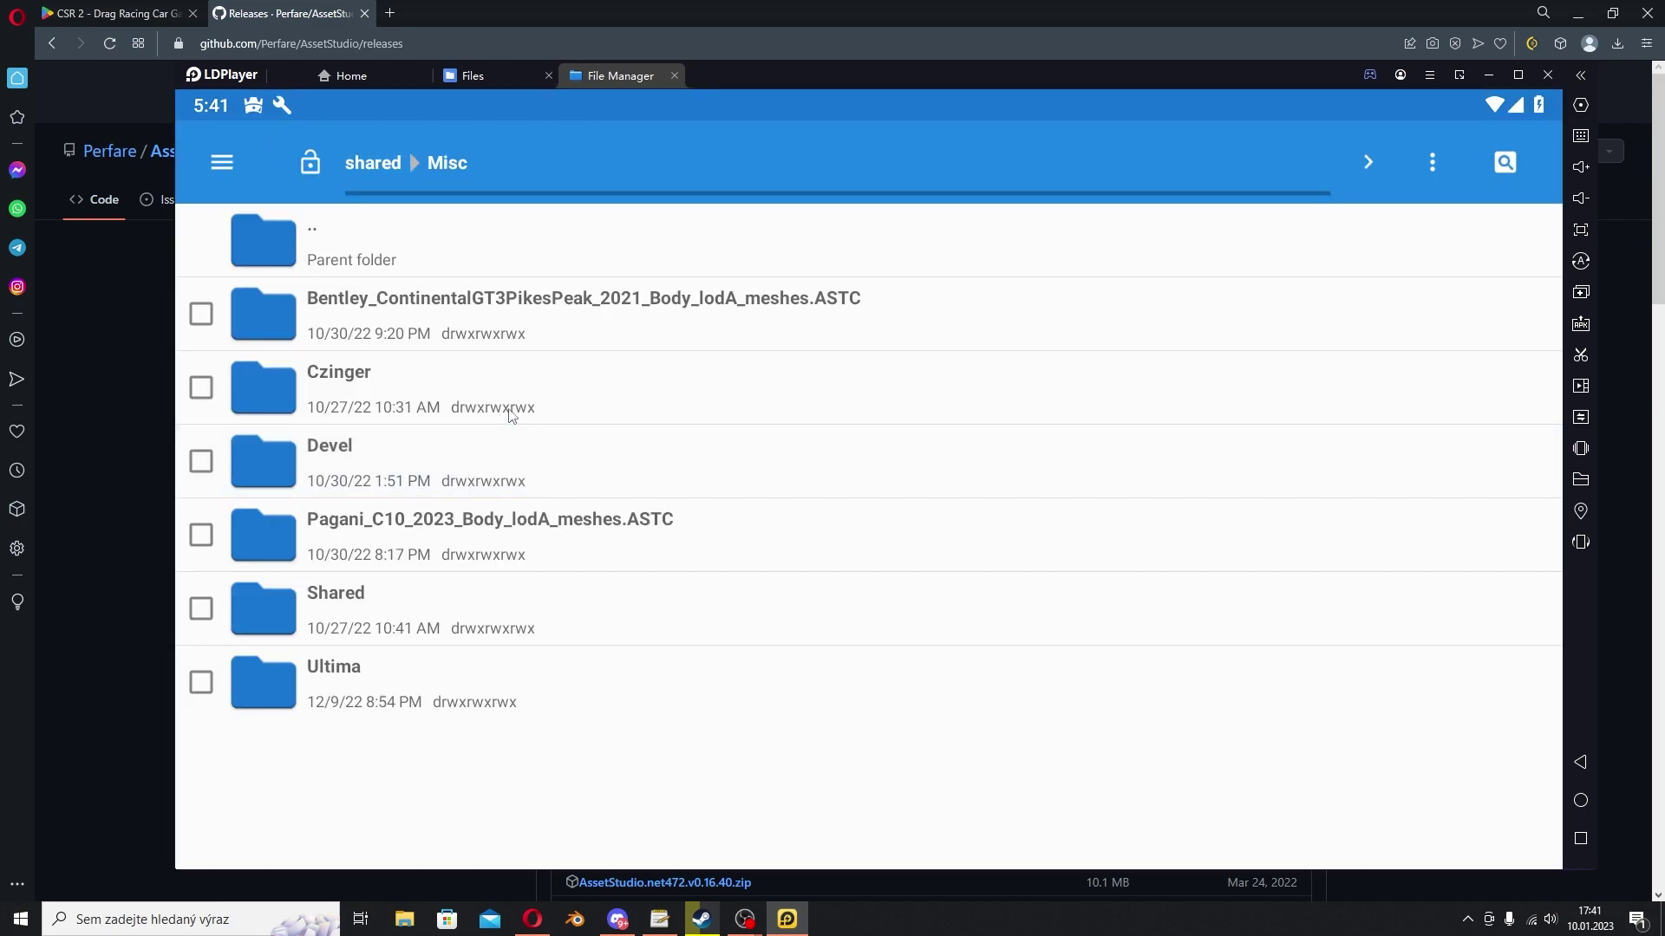
left_click(411, 245)
left_click(1581, 479)
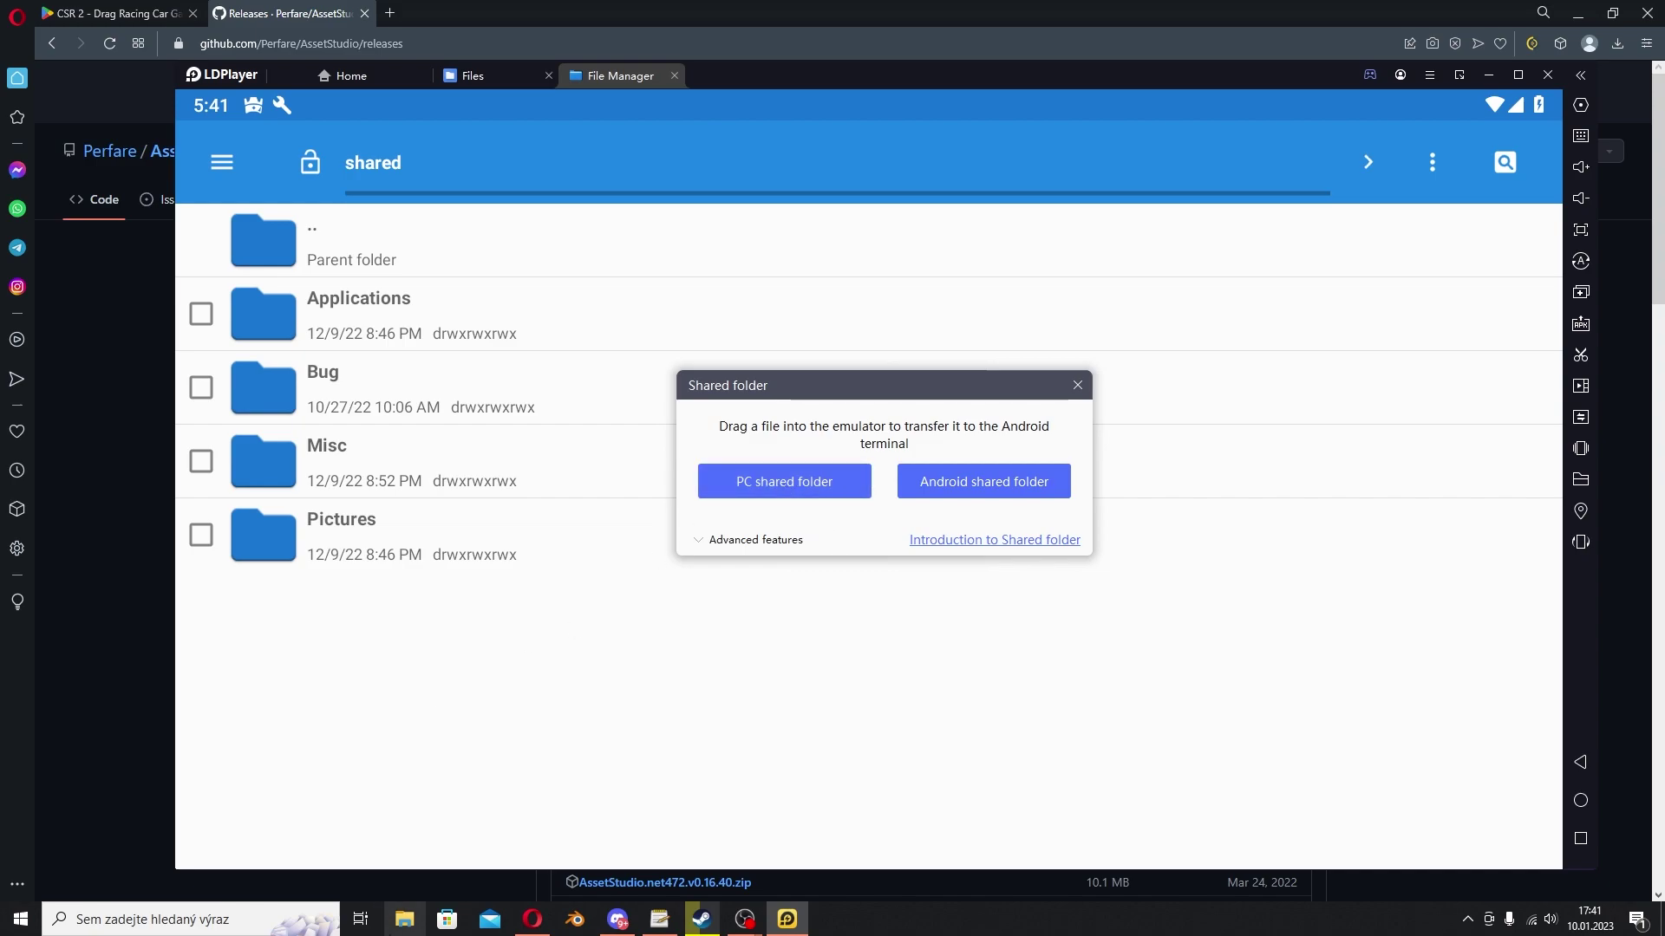
Open the PC shared folder in Explorer and go up to XuanZhi9 with Applications, Misc, Pictures
left_click(404, 919)
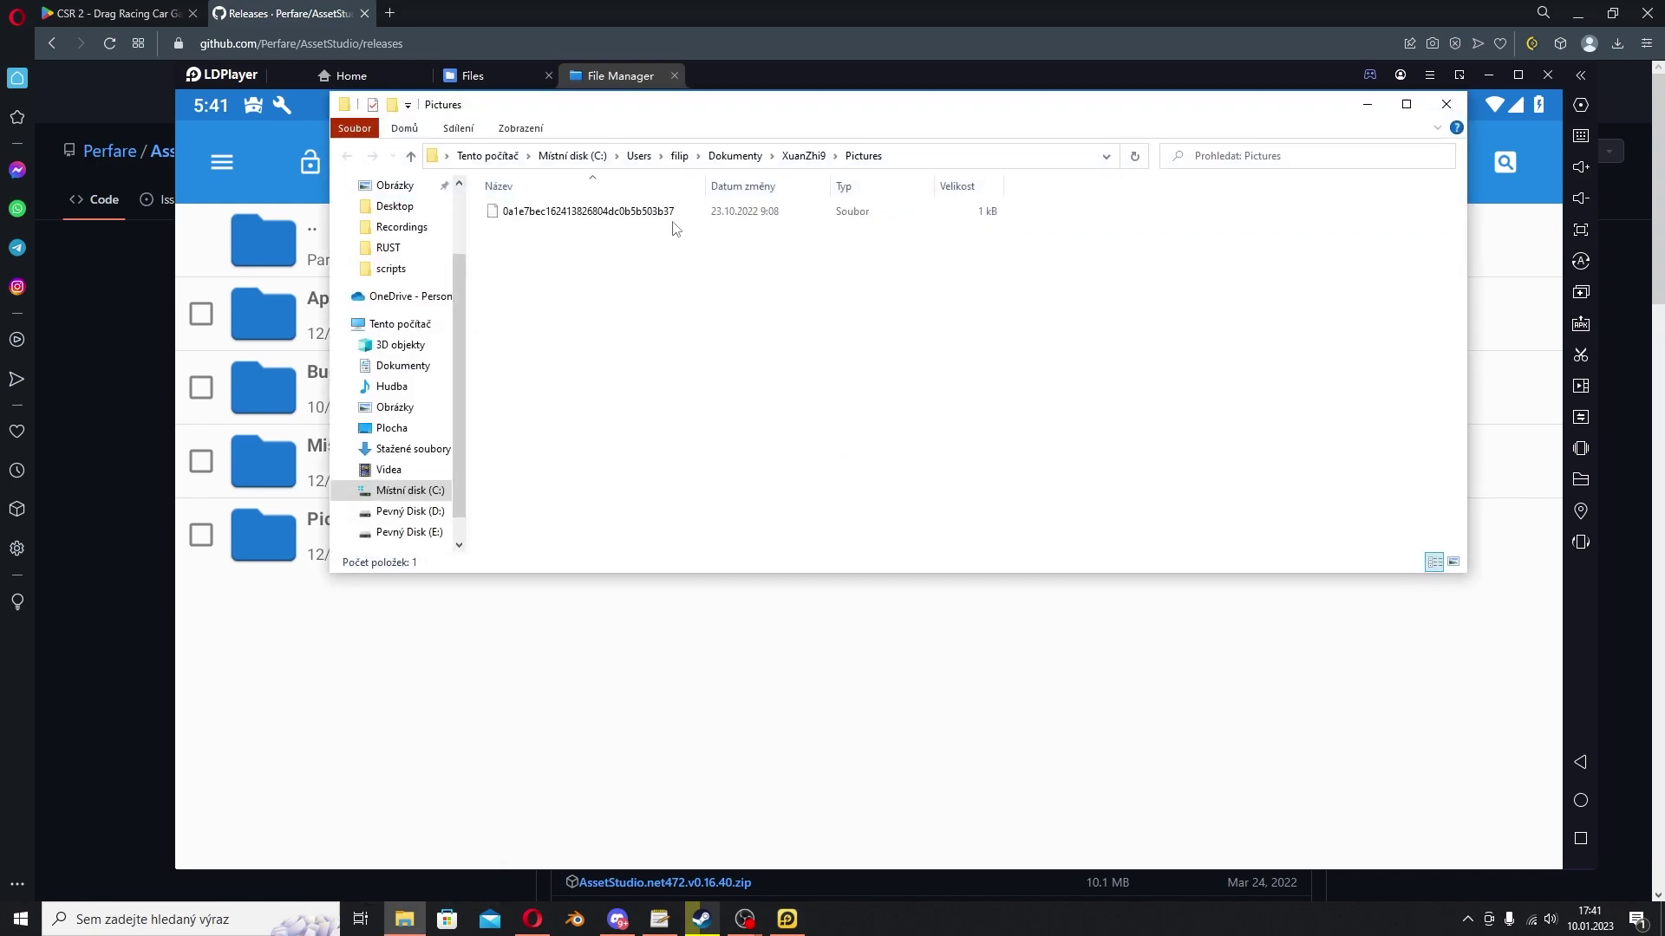
left_click_drag(680, 121, 799, 148)
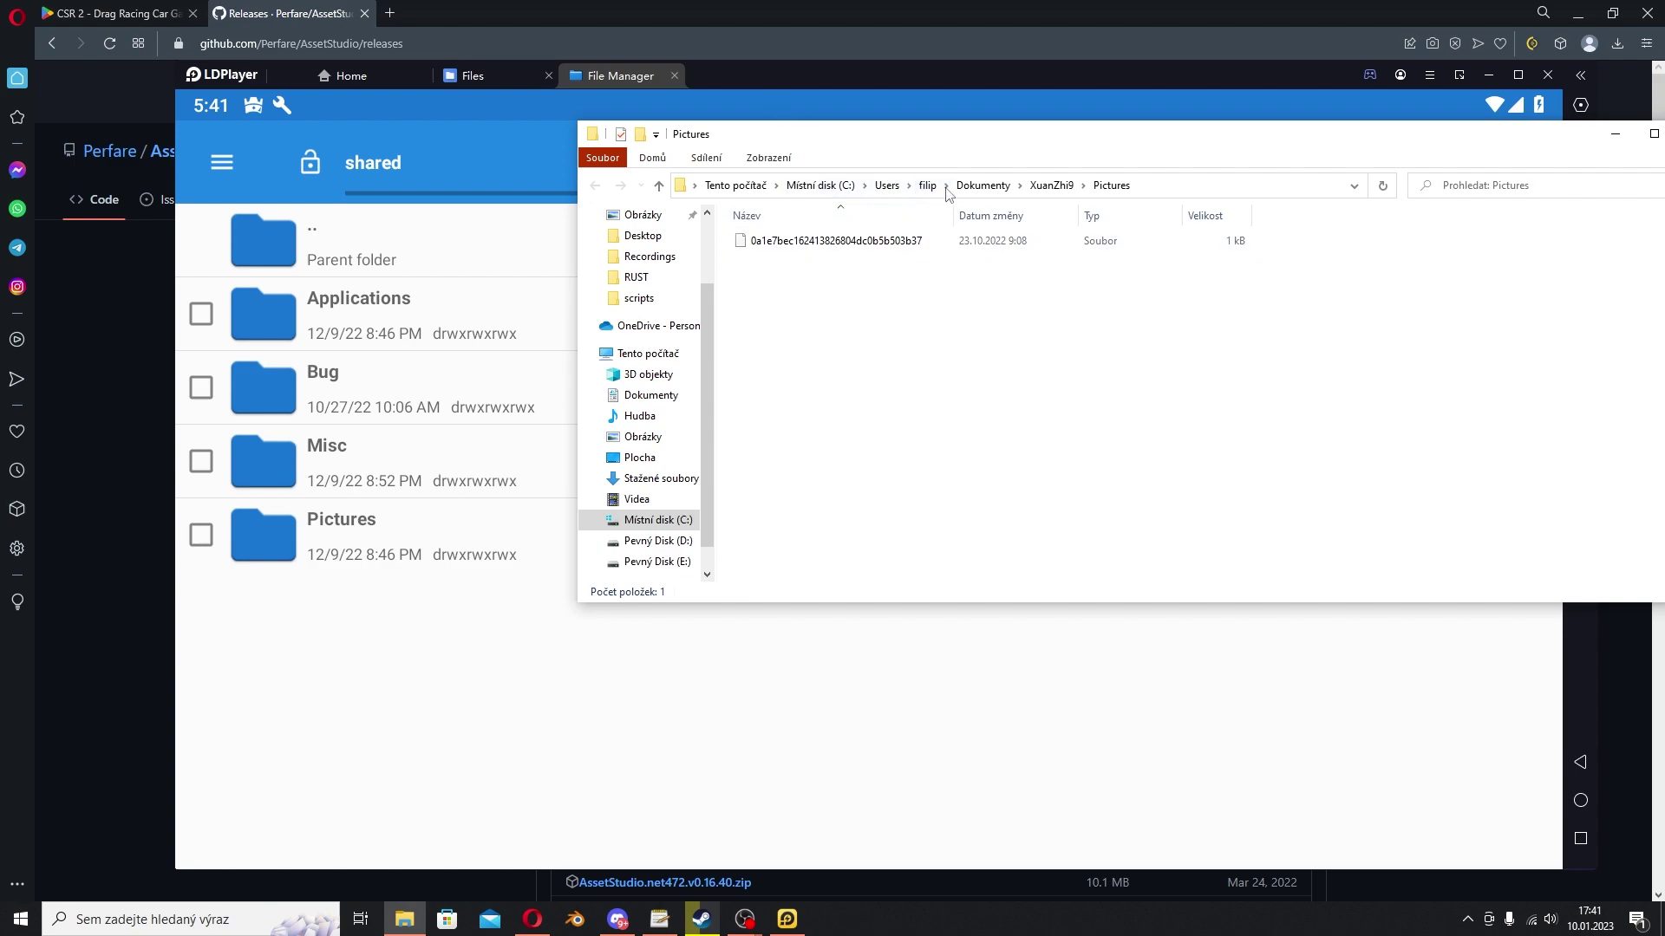
left_click(1051, 188)
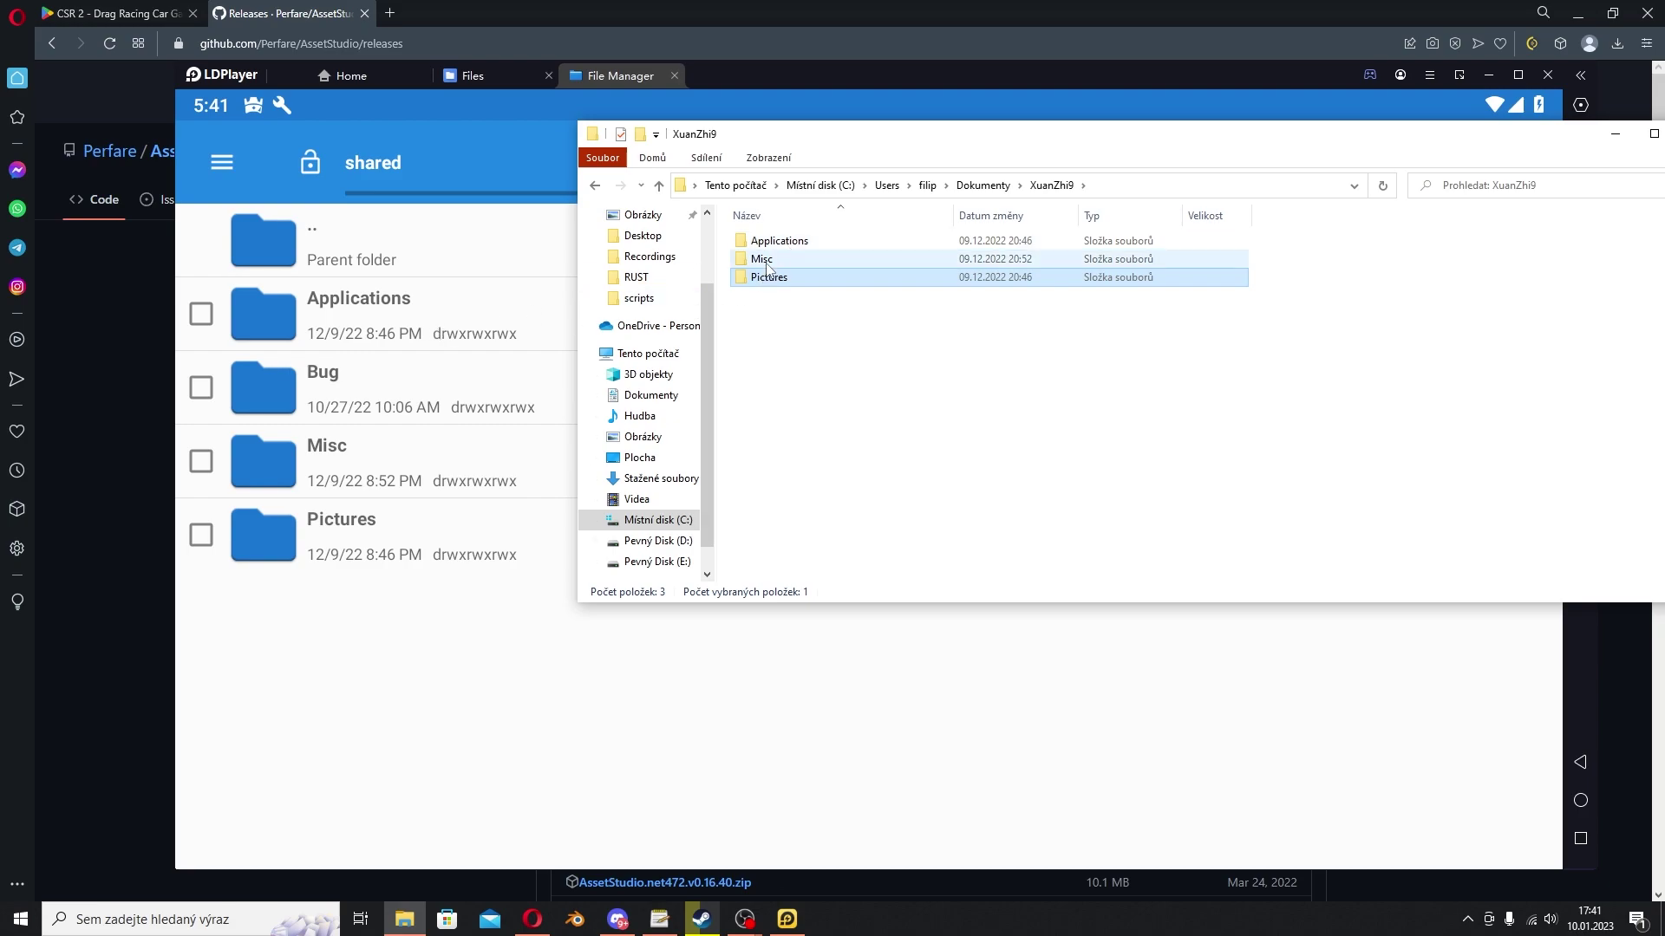
left_click_drag(809, 159, 1056, 159)
Close the shared folder dialog, open Download in File Manager and select Audi S1E
left_click(595, 673)
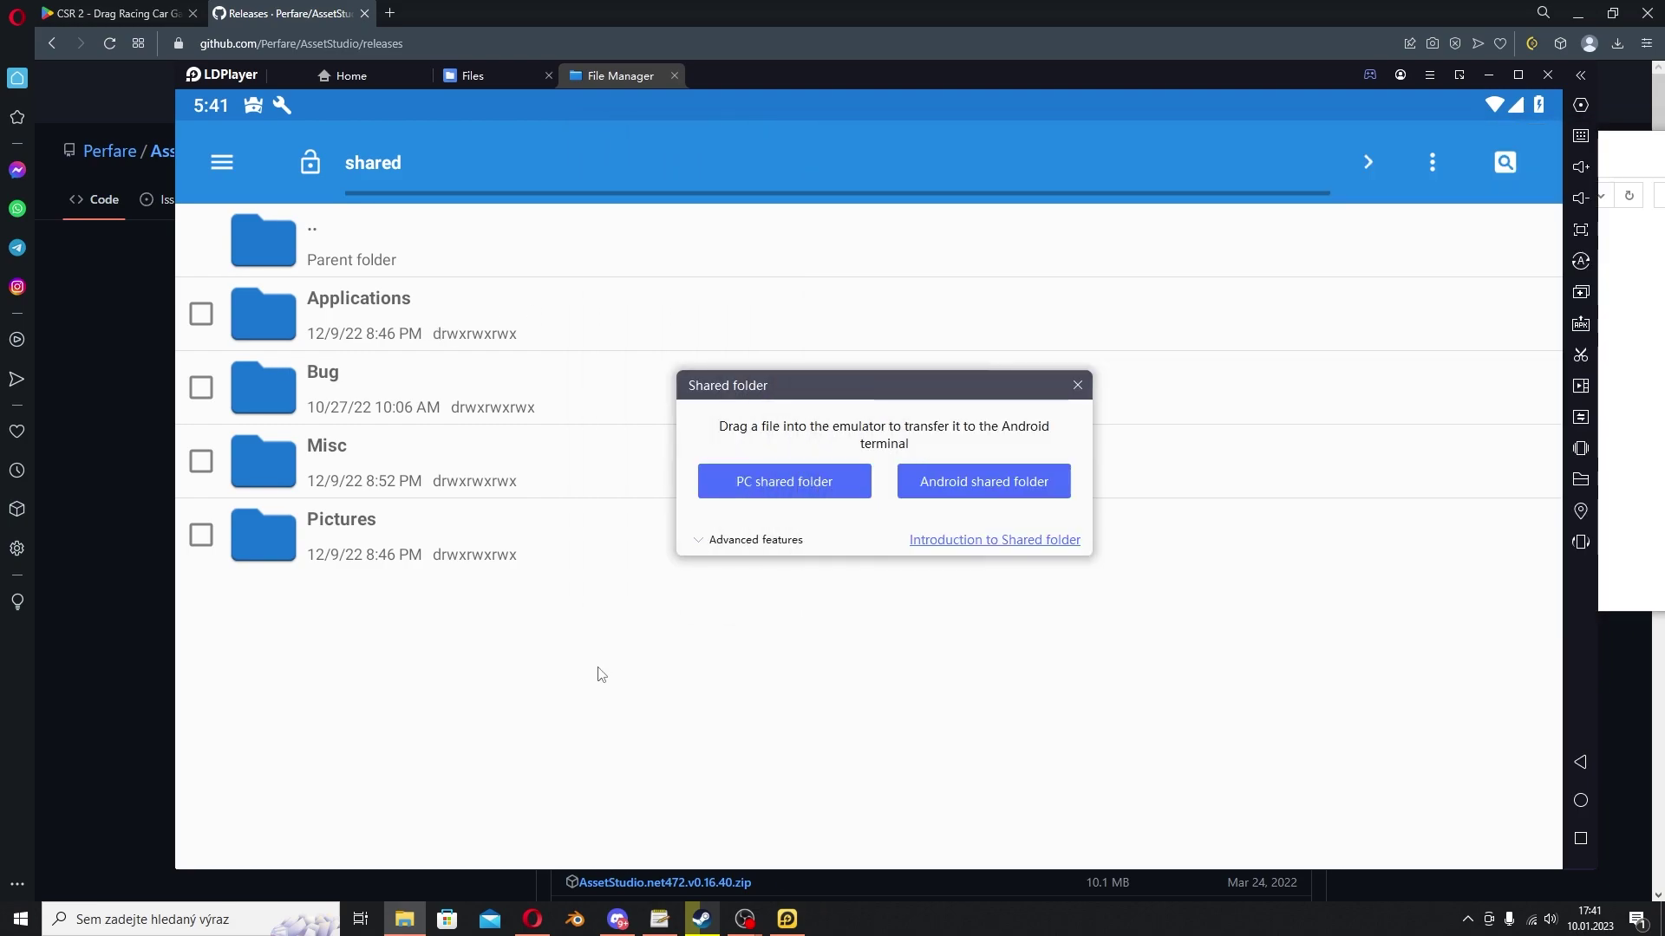
left_click(1077, 385)
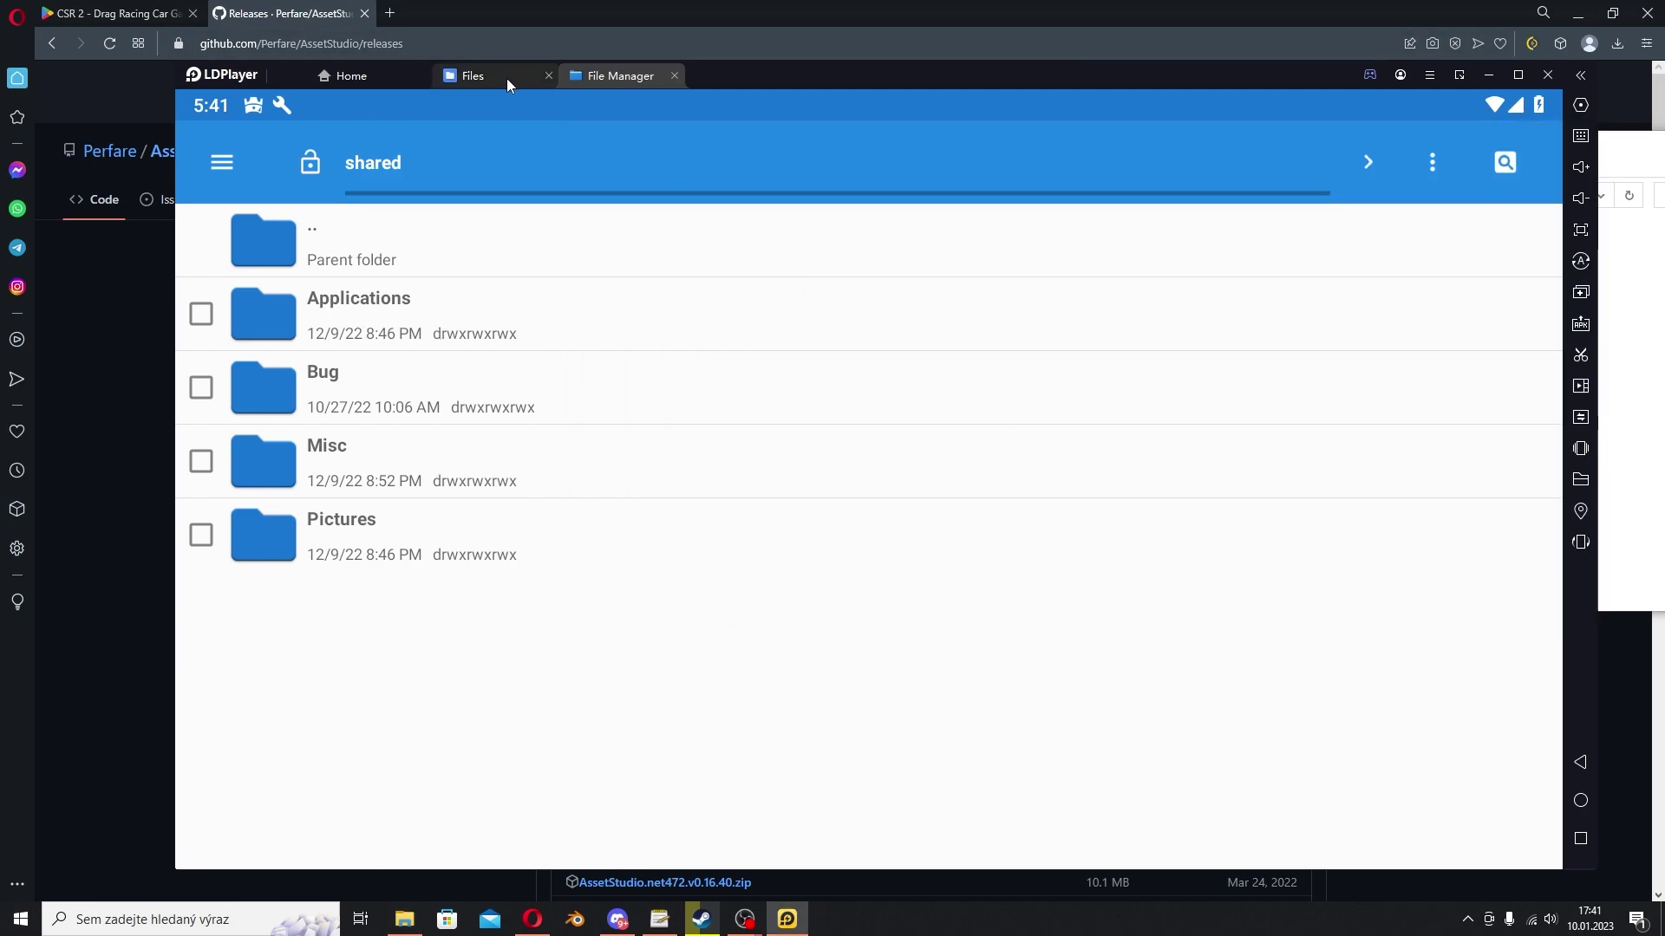
left_click(229, 154)
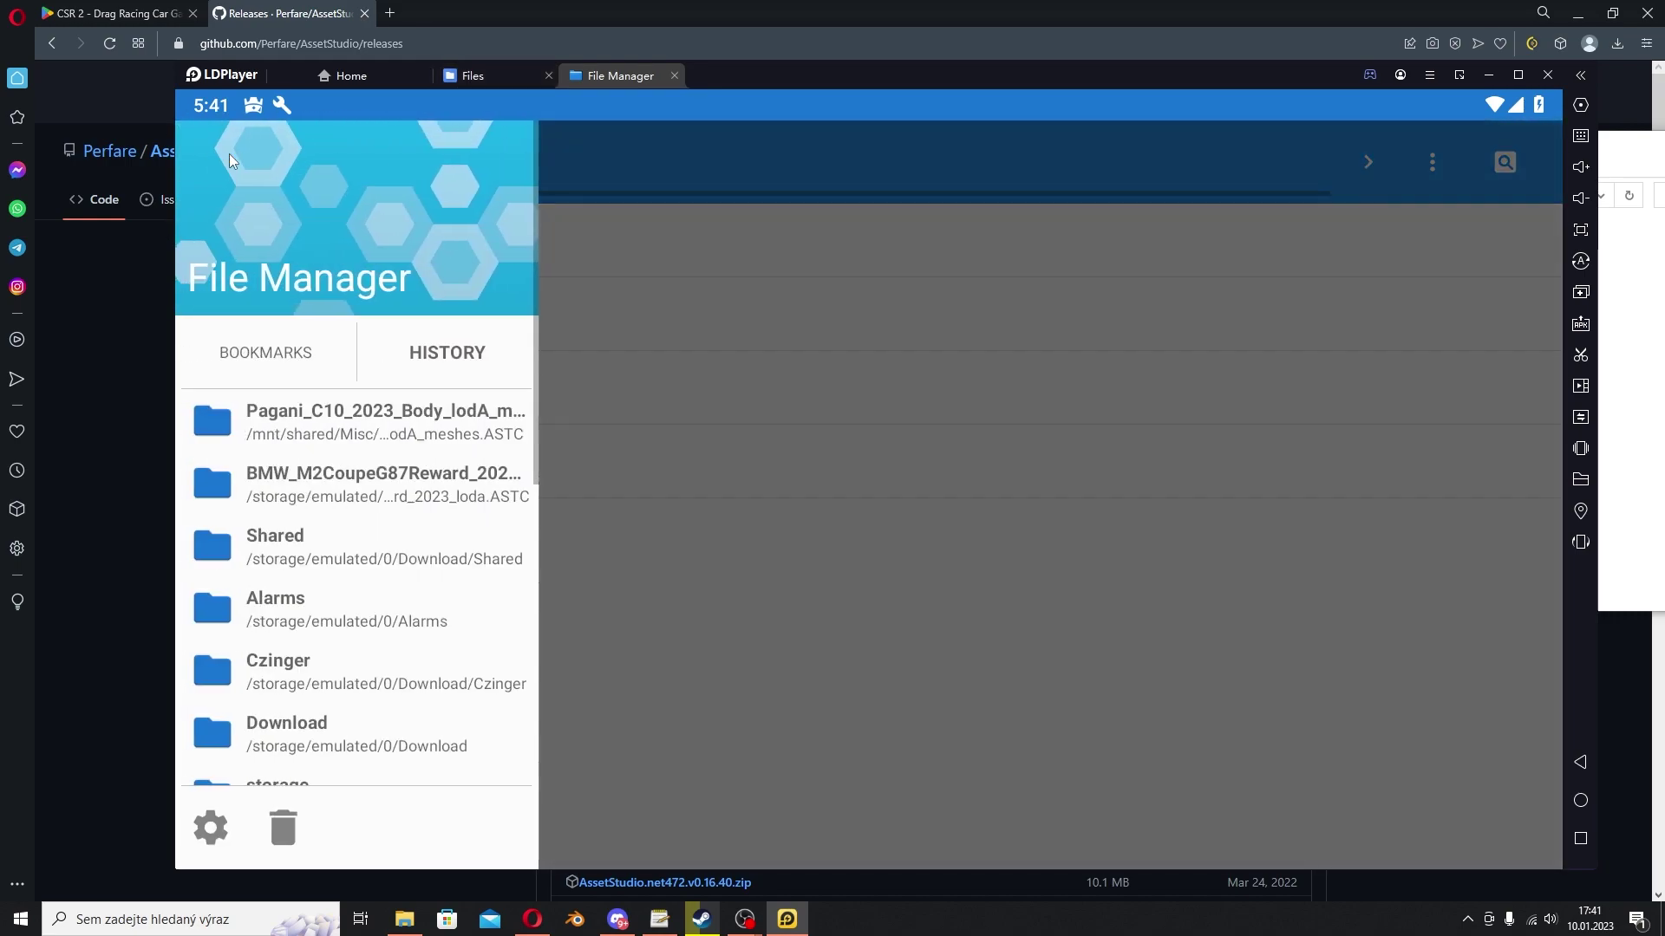
left_click(678, 193)
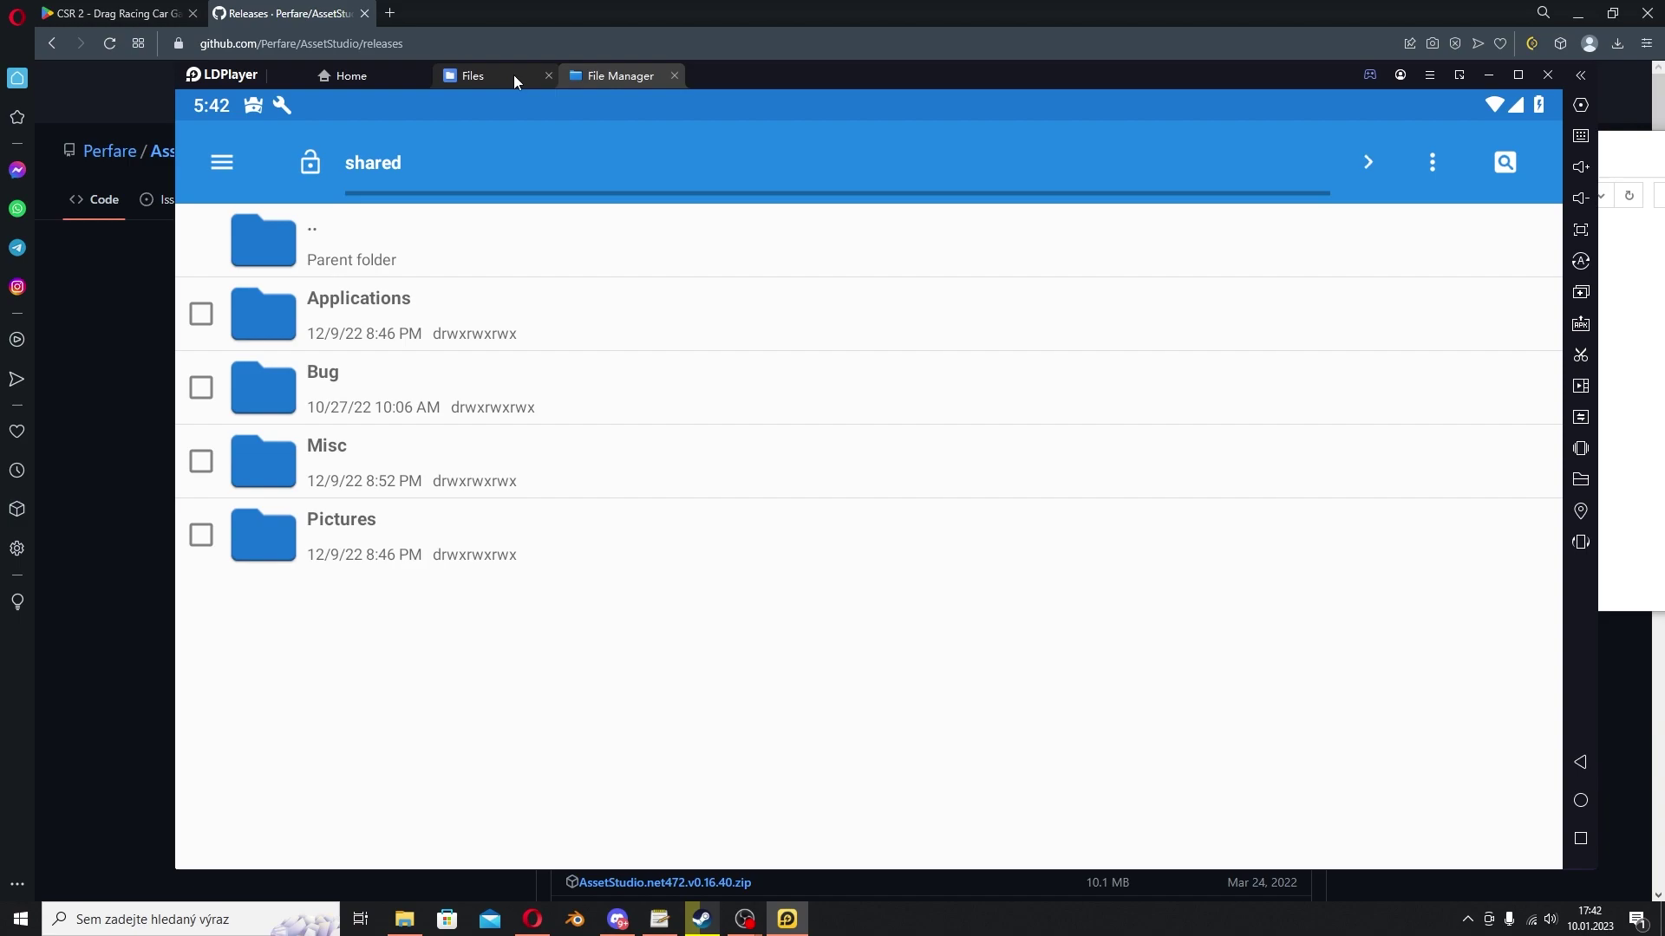
left_click(218, 159)
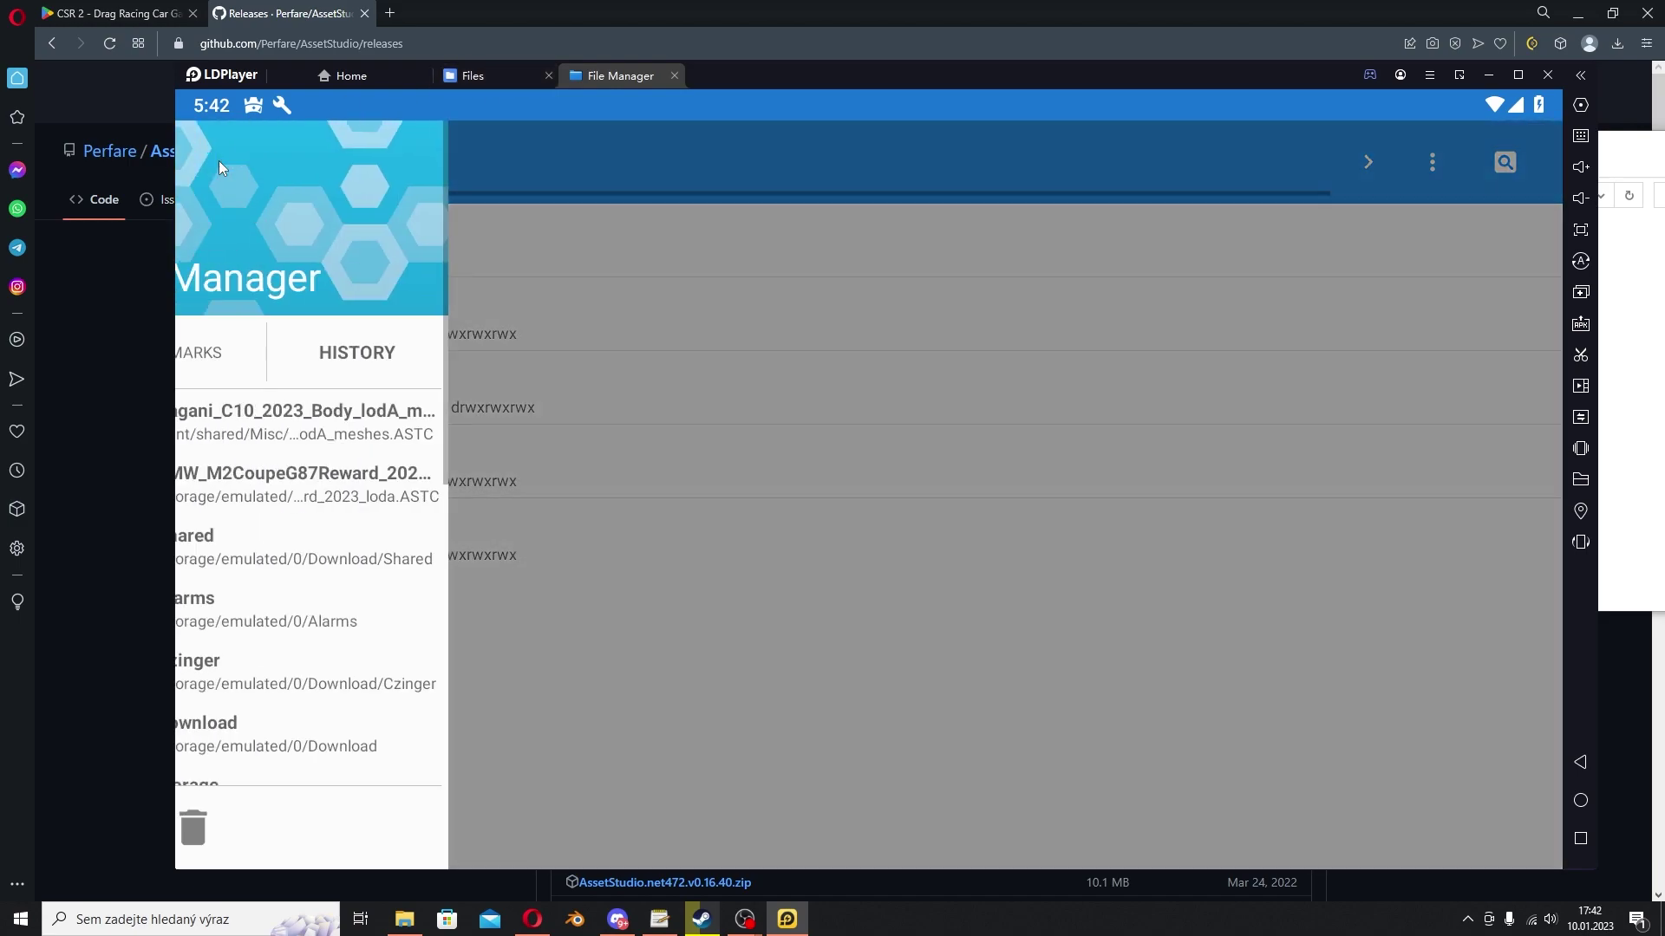
left_click(399, 578)
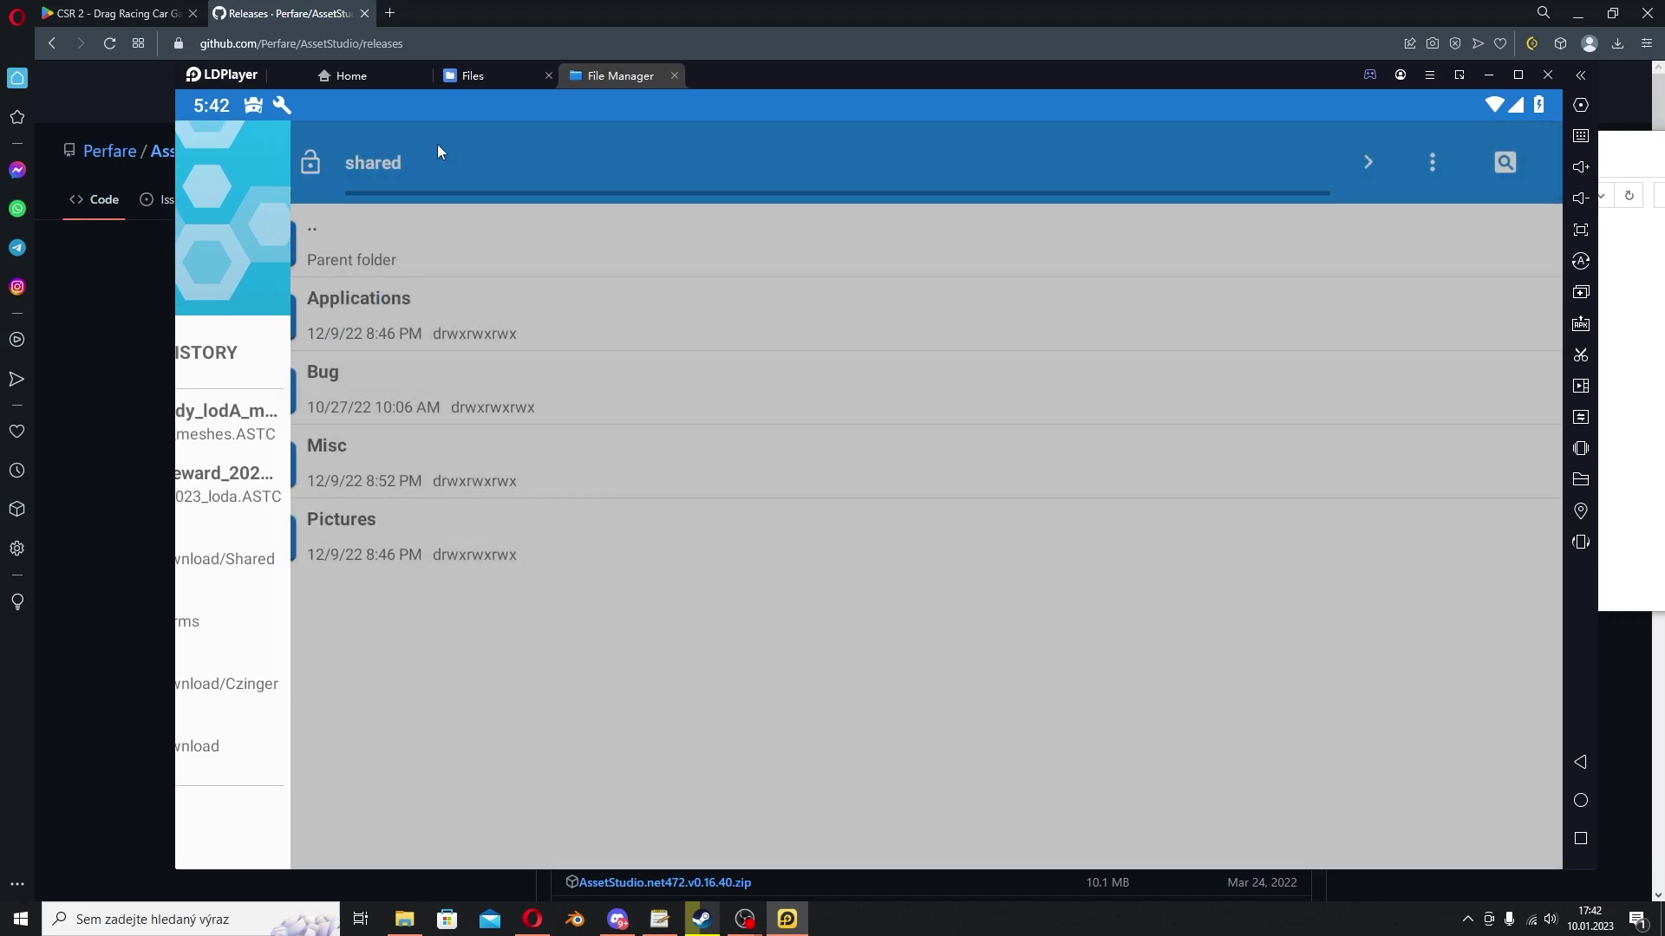
left_click(227, 161)
scroll(338, 641, "down", 2)
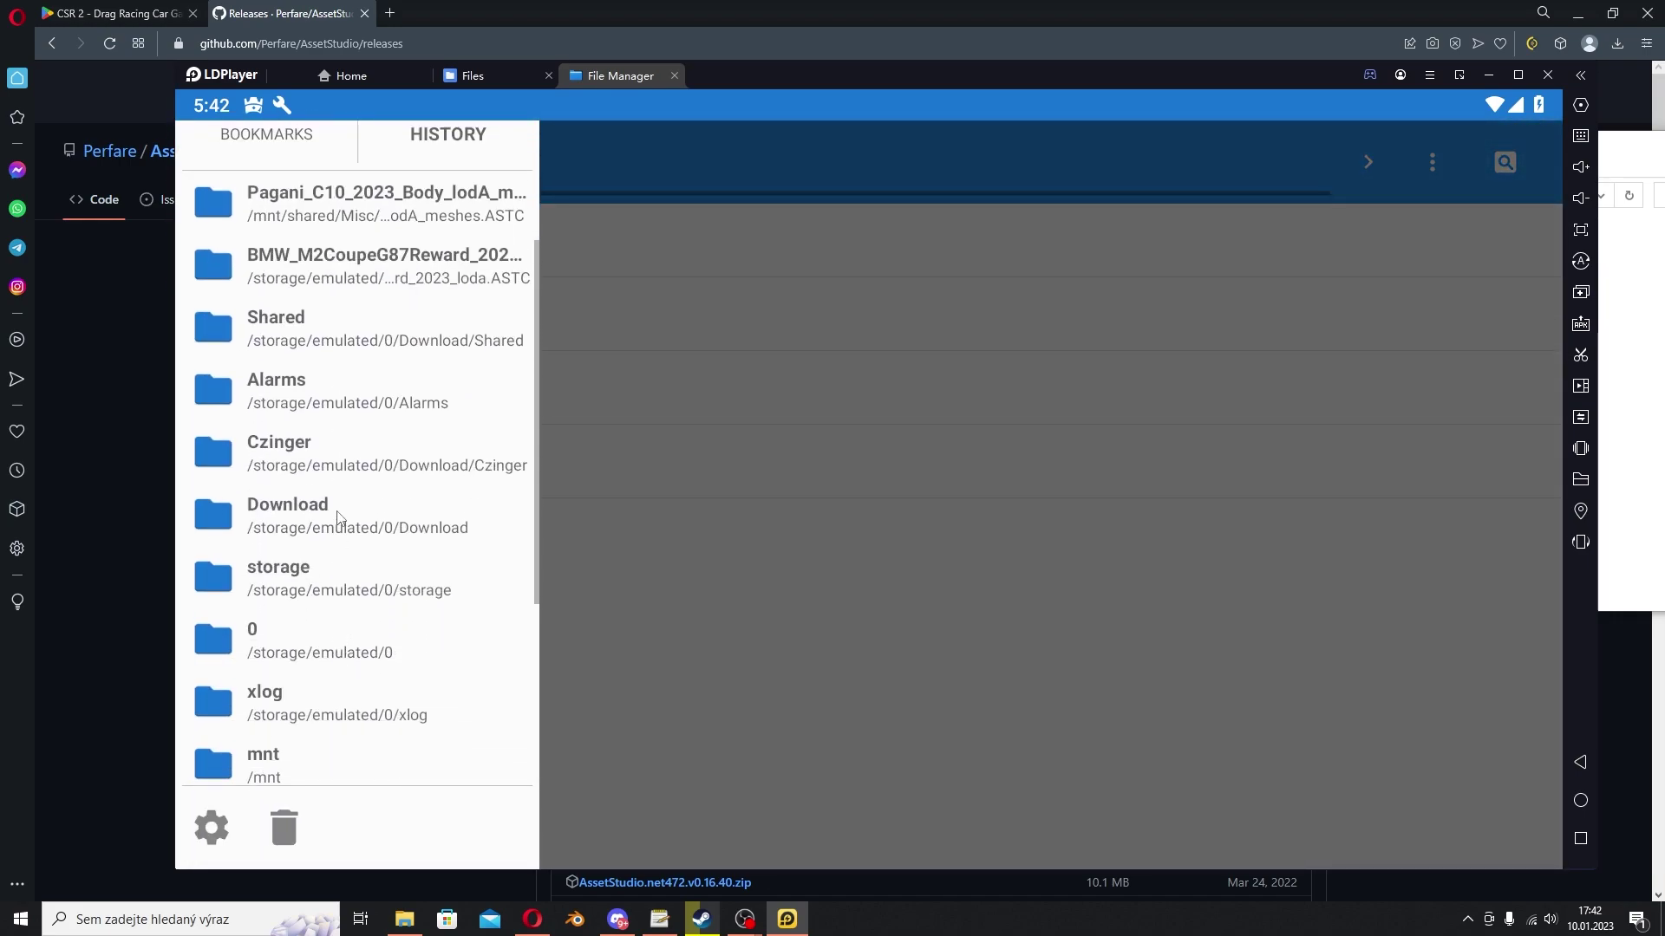
left_click(336, 511)
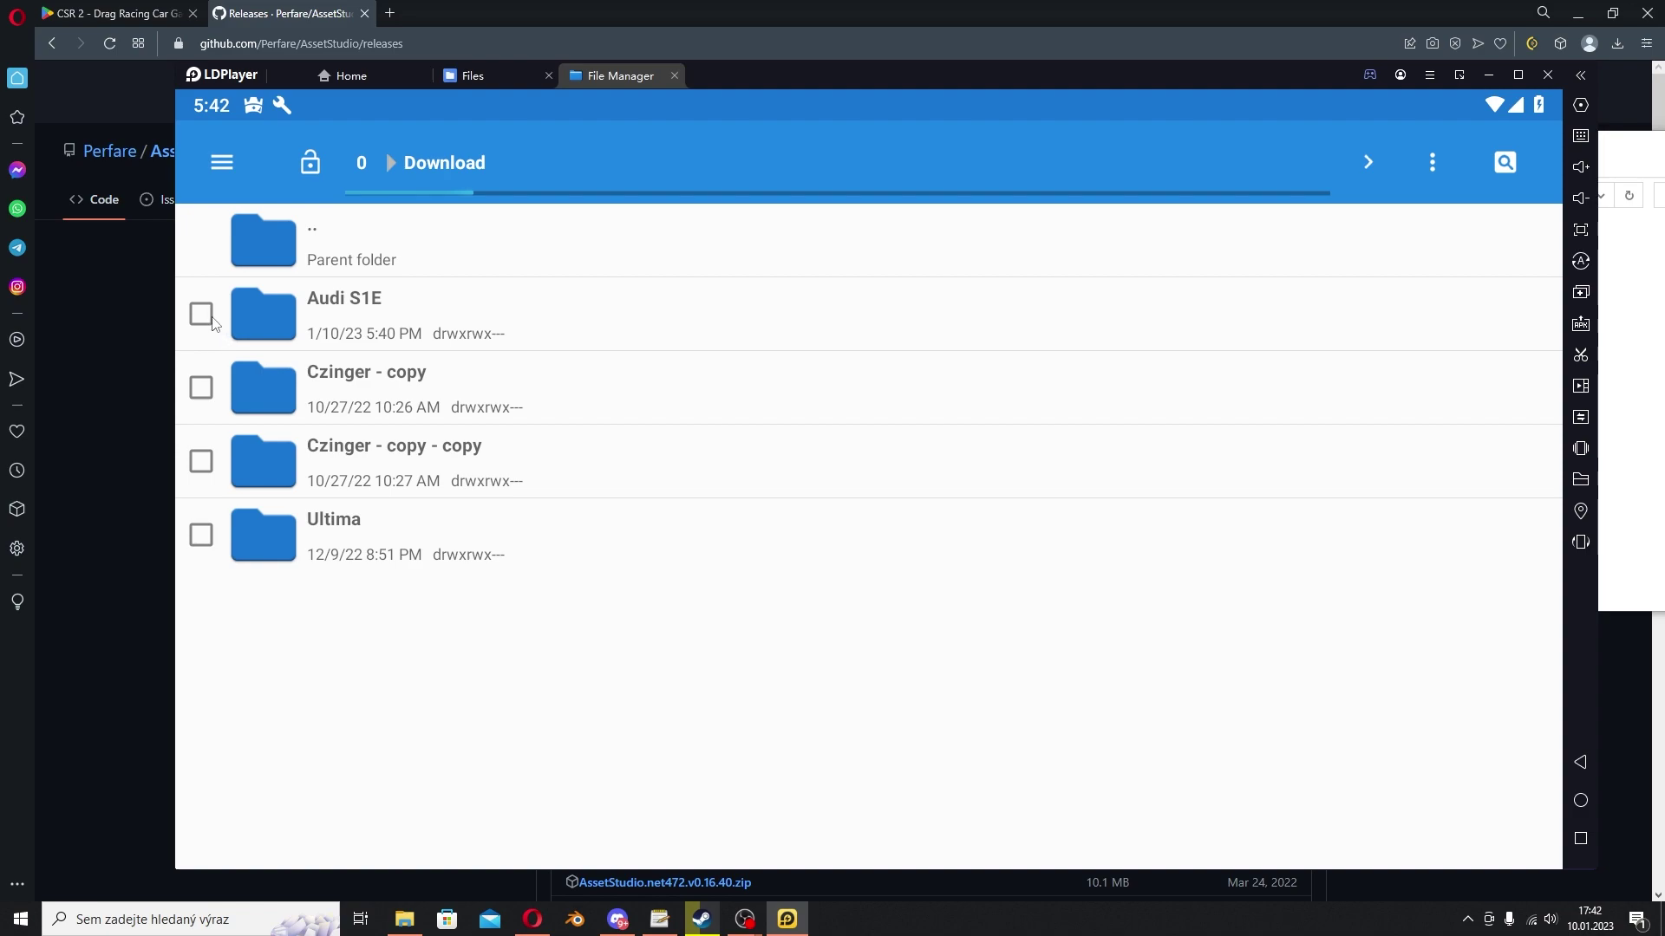
left_click(202, 314)
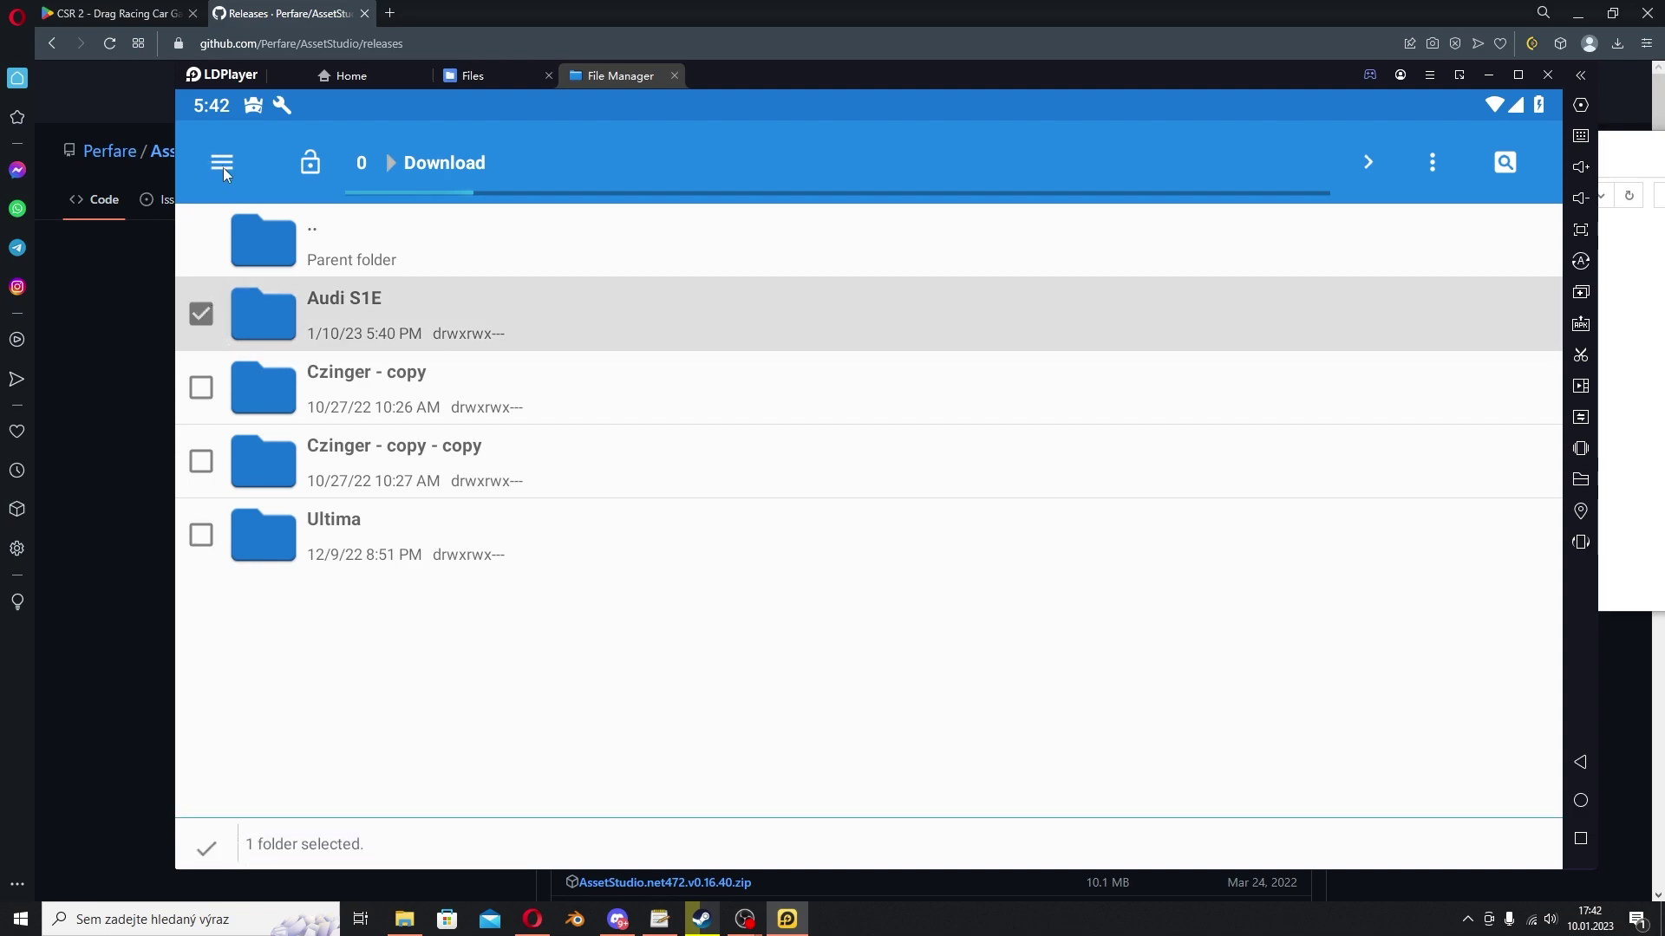
left_click(1429, 164)
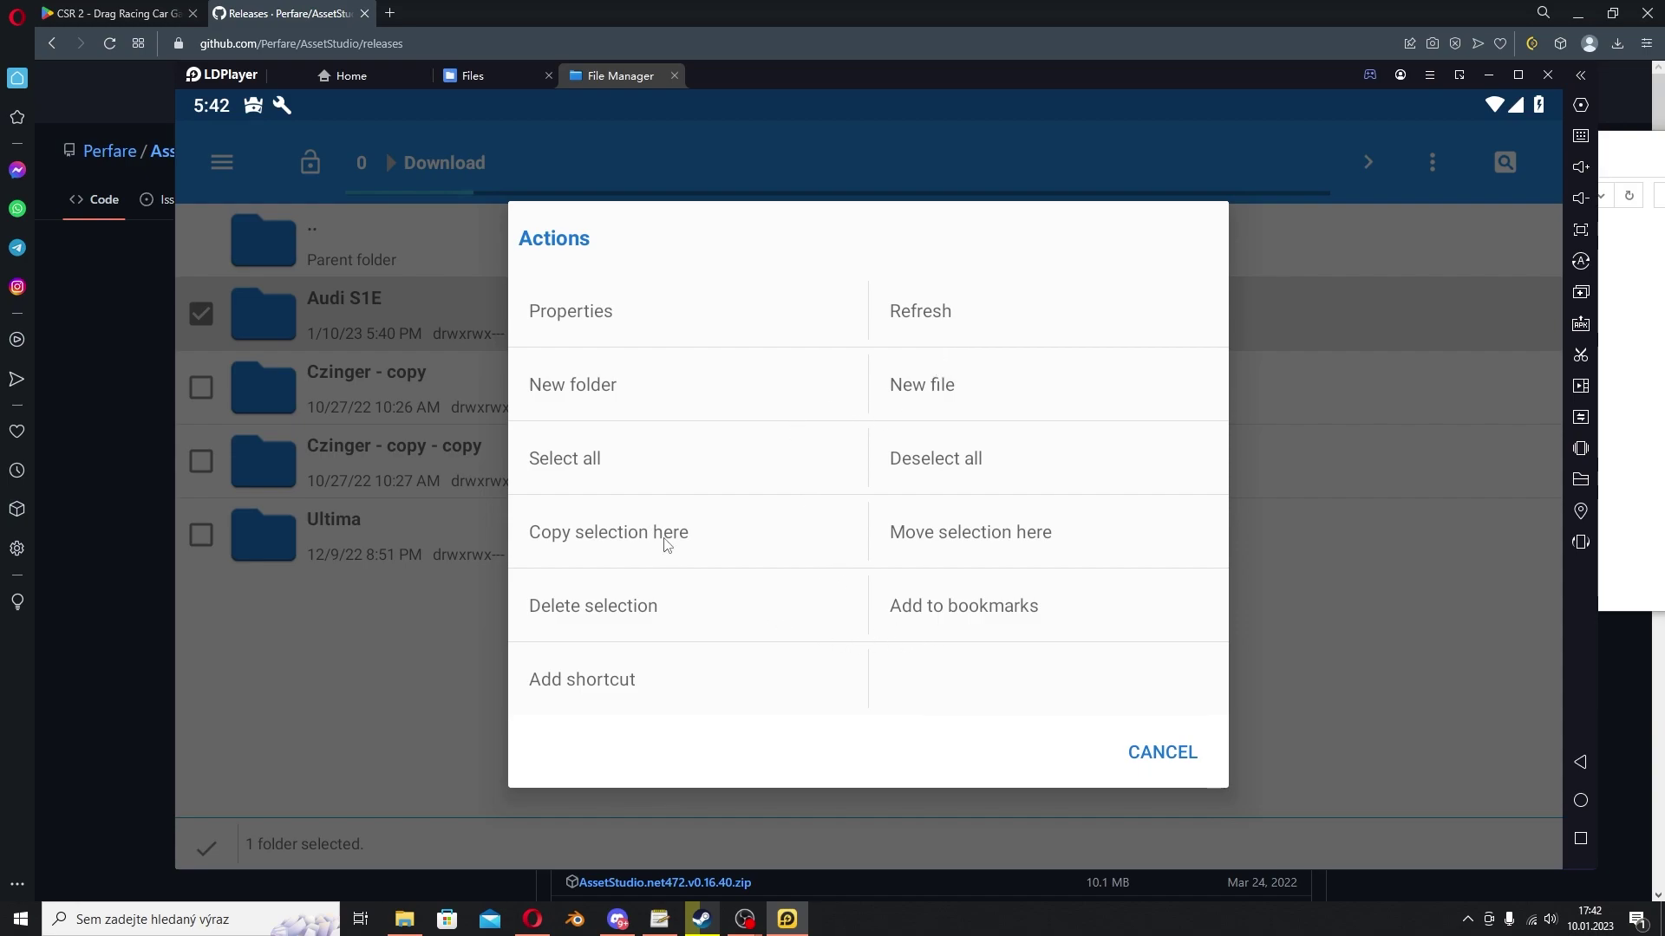
left_click(1159, 751)
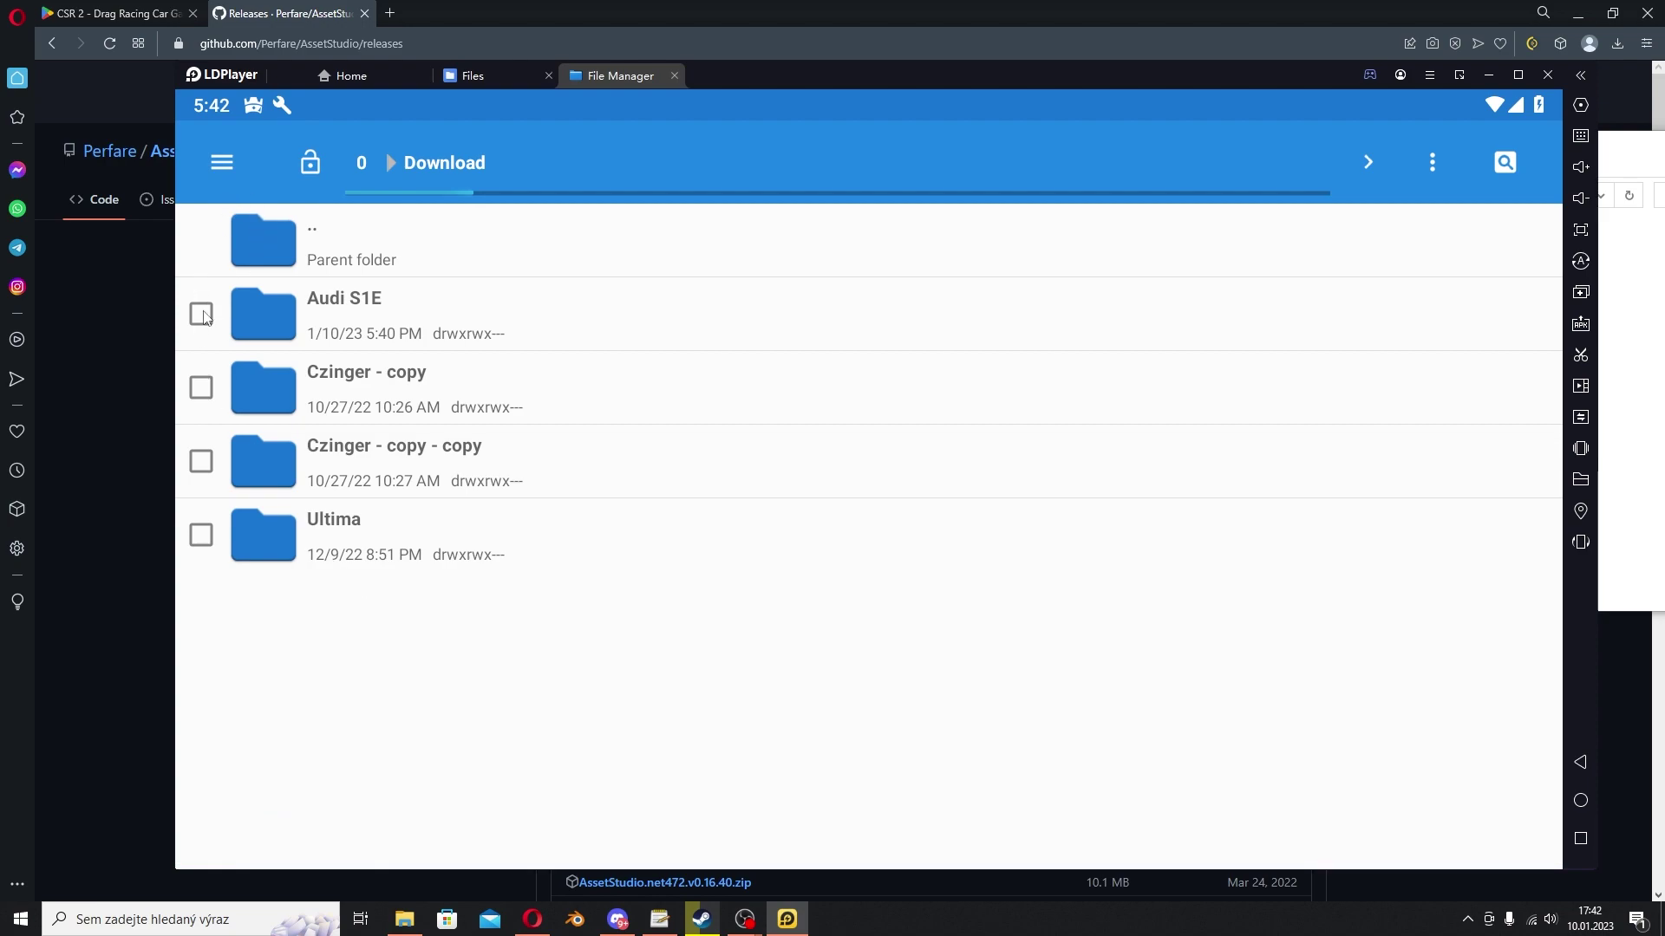
Reselect Audi S1E in Download and copy it into shared/Misc
left_click(218, 165)
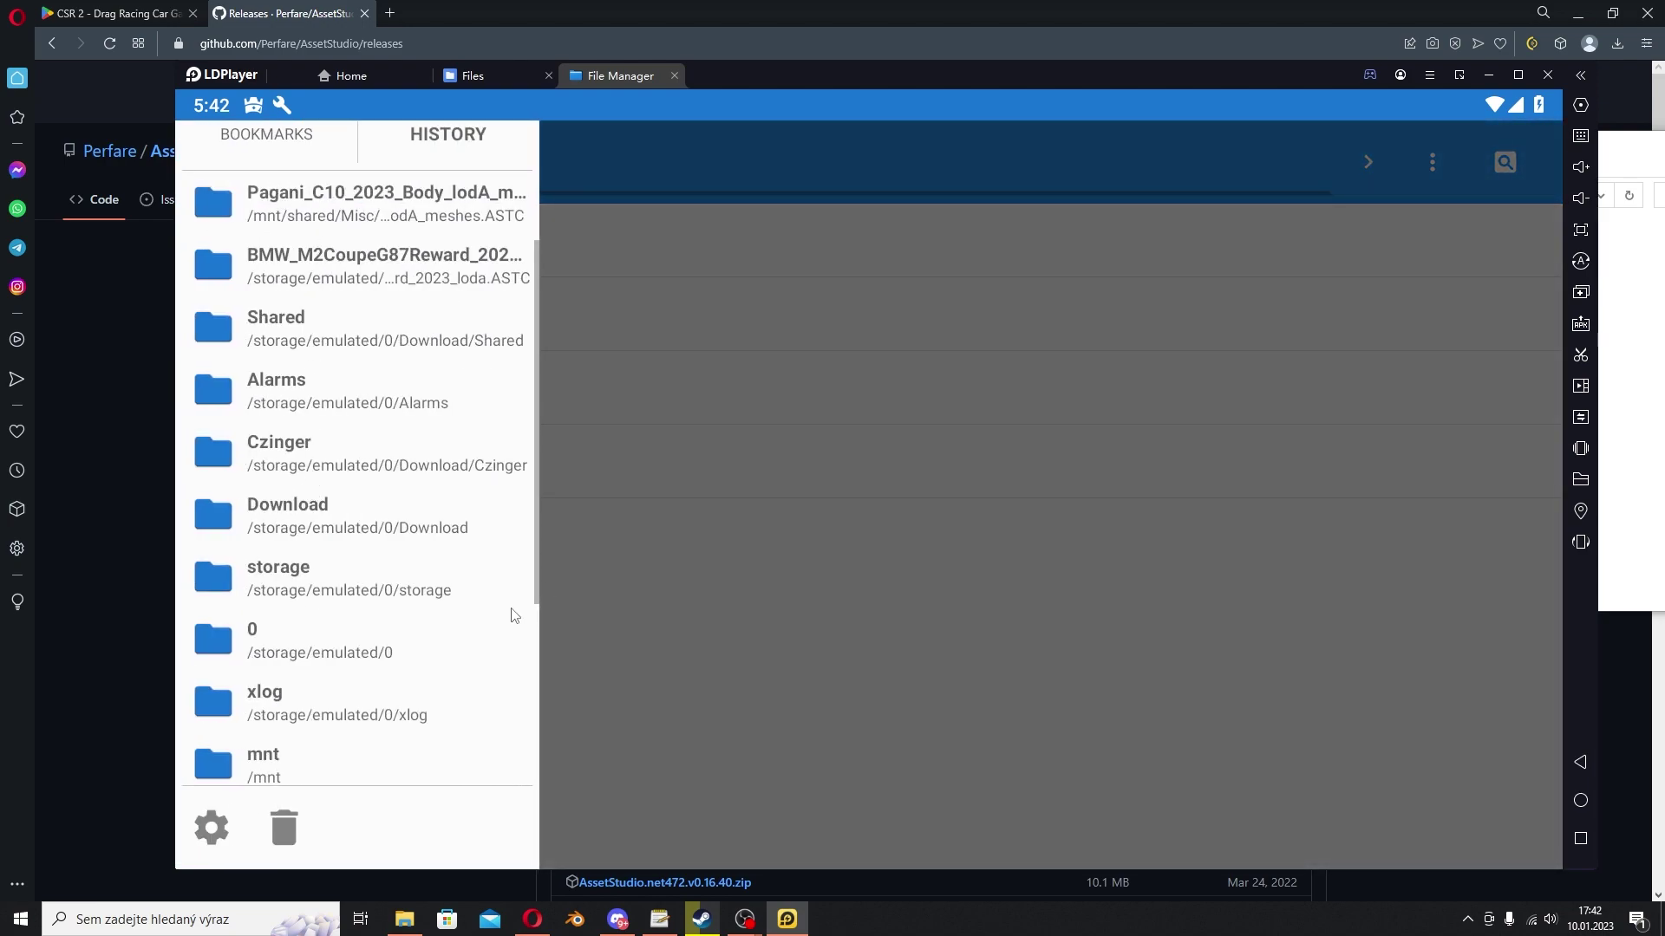
scroll(392, 643, "down", 5)
scroll(347, 520, "up", 3)
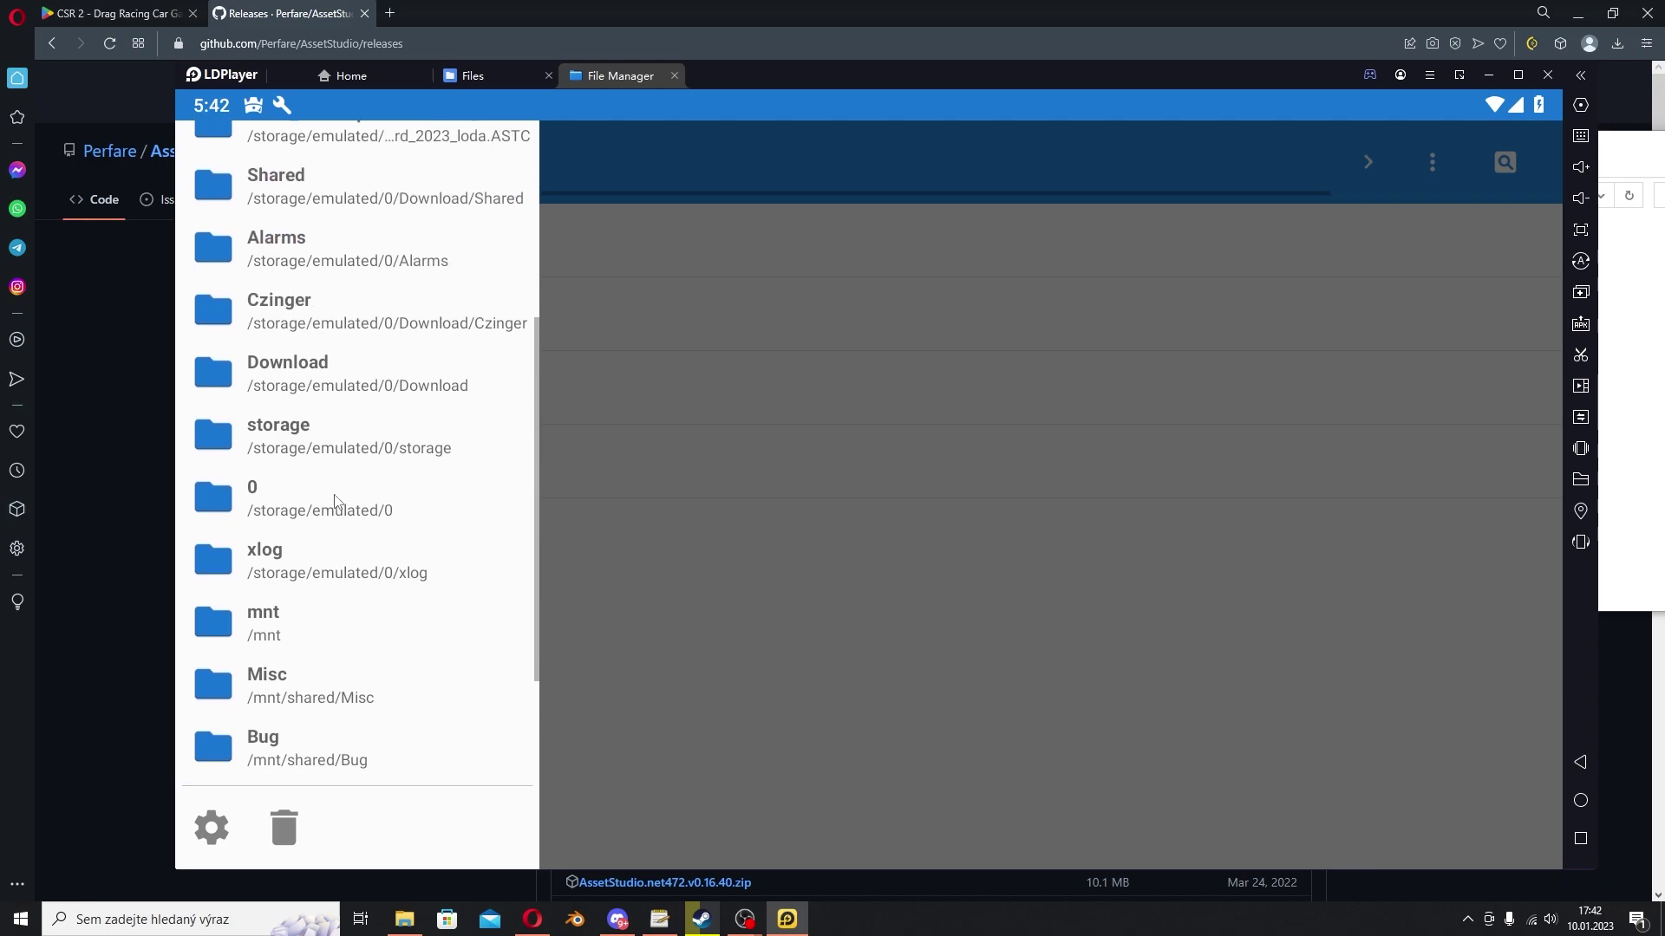
left_click(334, 373)
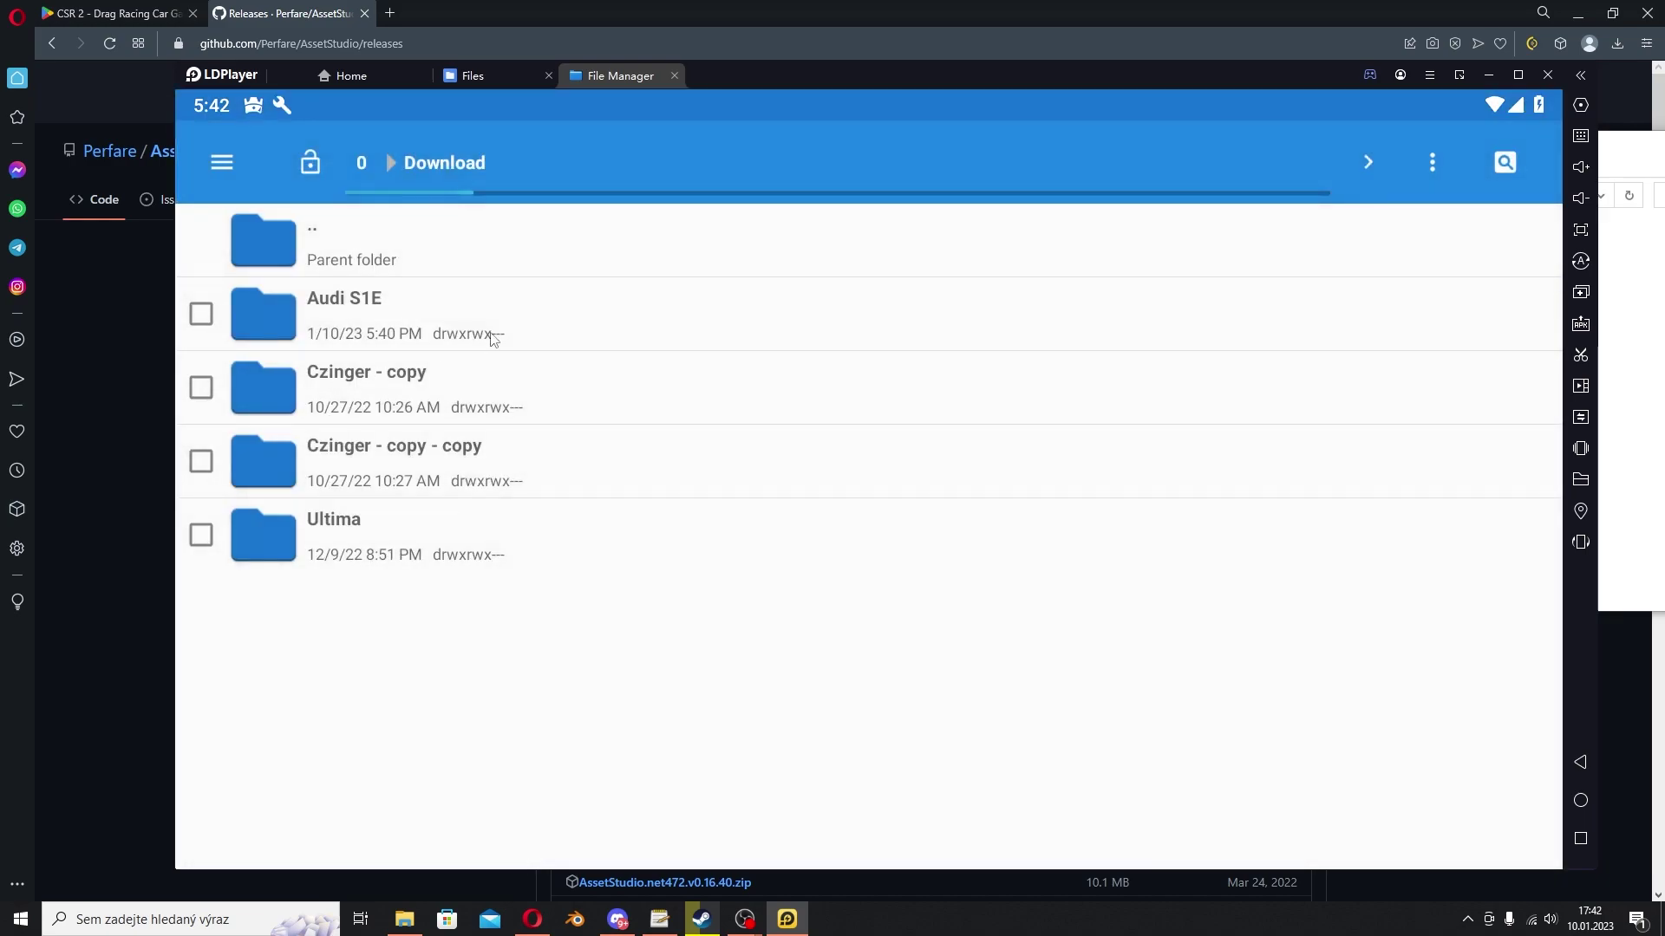
left_click(201, 317)
left_click(221, 169)
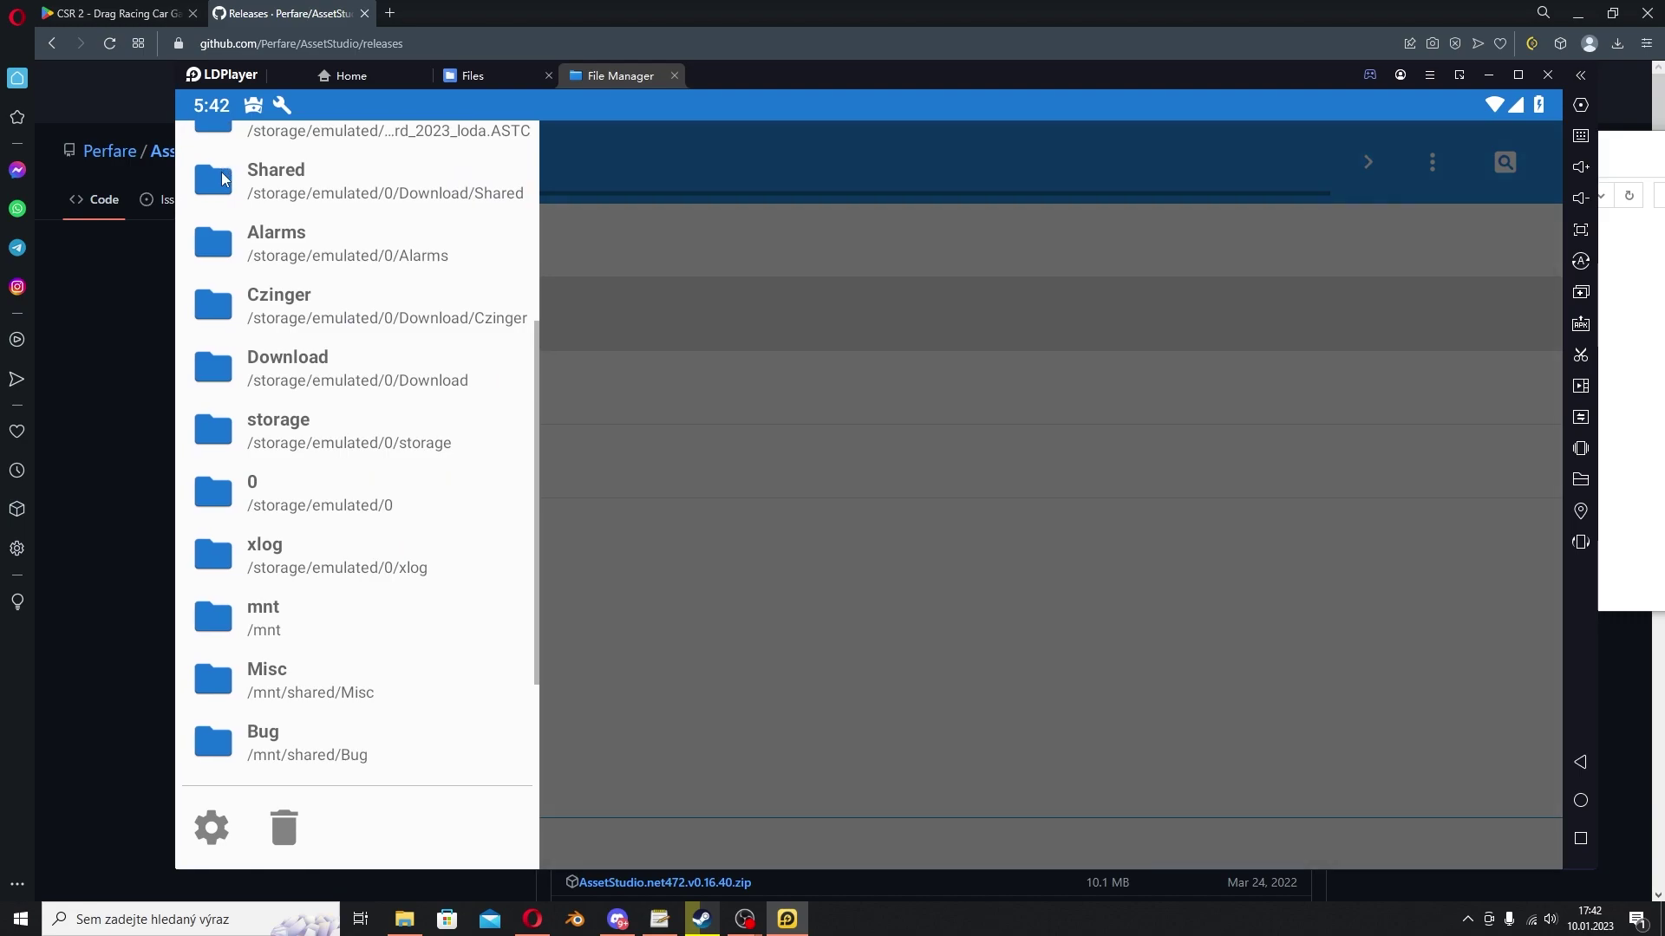
scroll(375, 386, "down", 1)
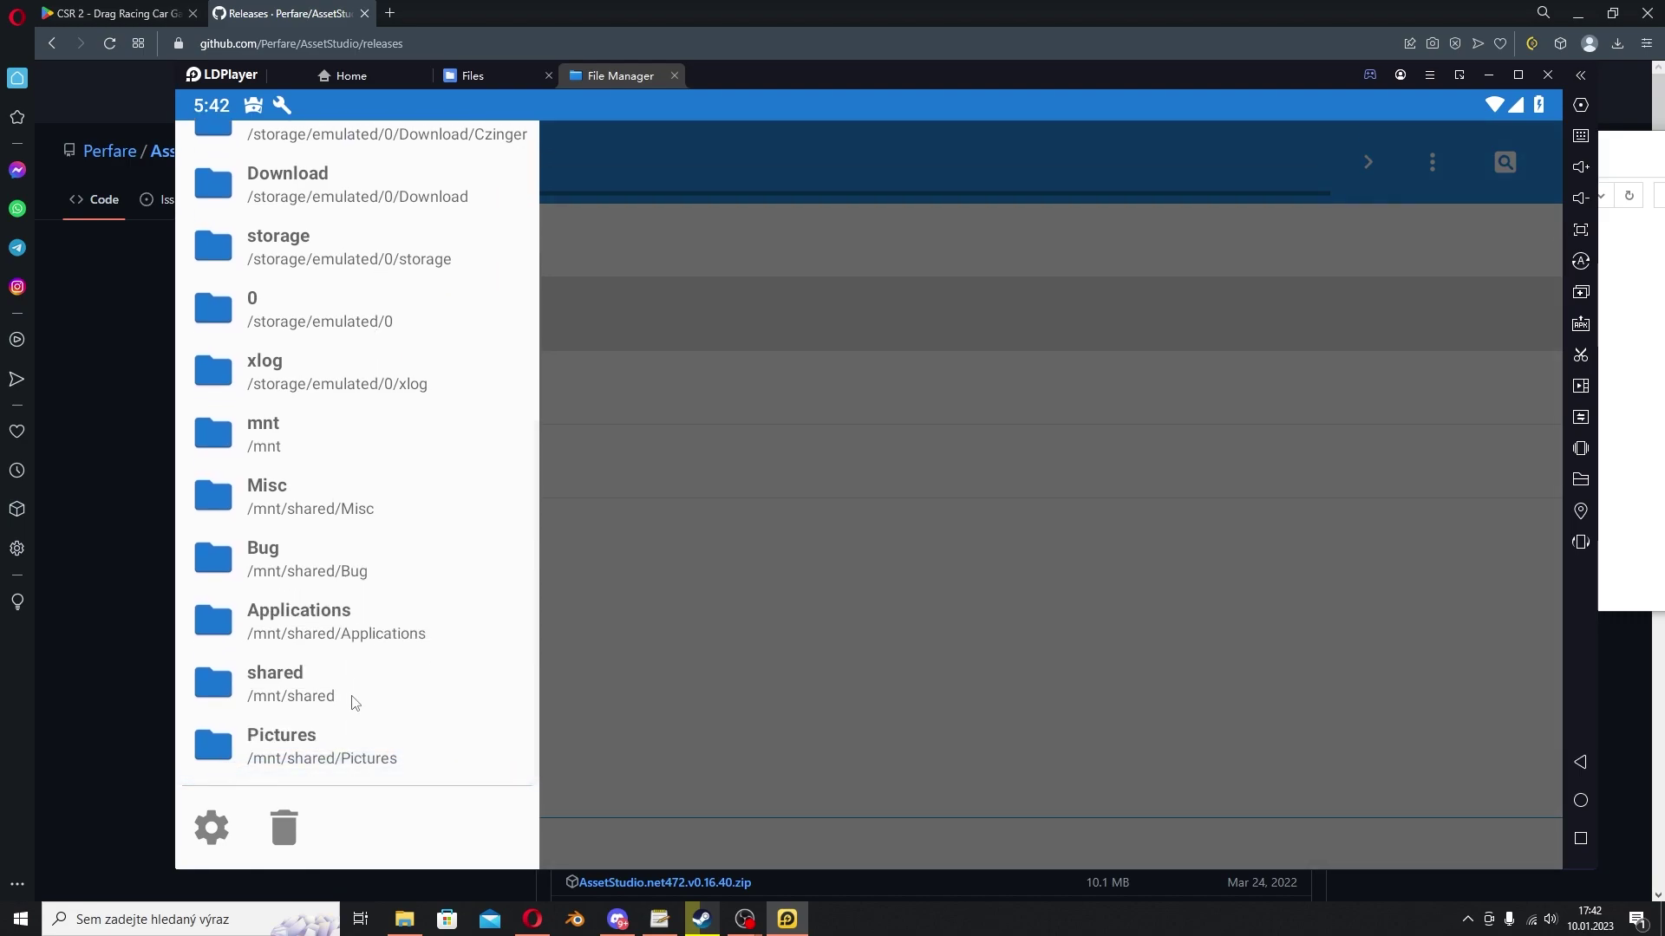
left_click(324, 691)
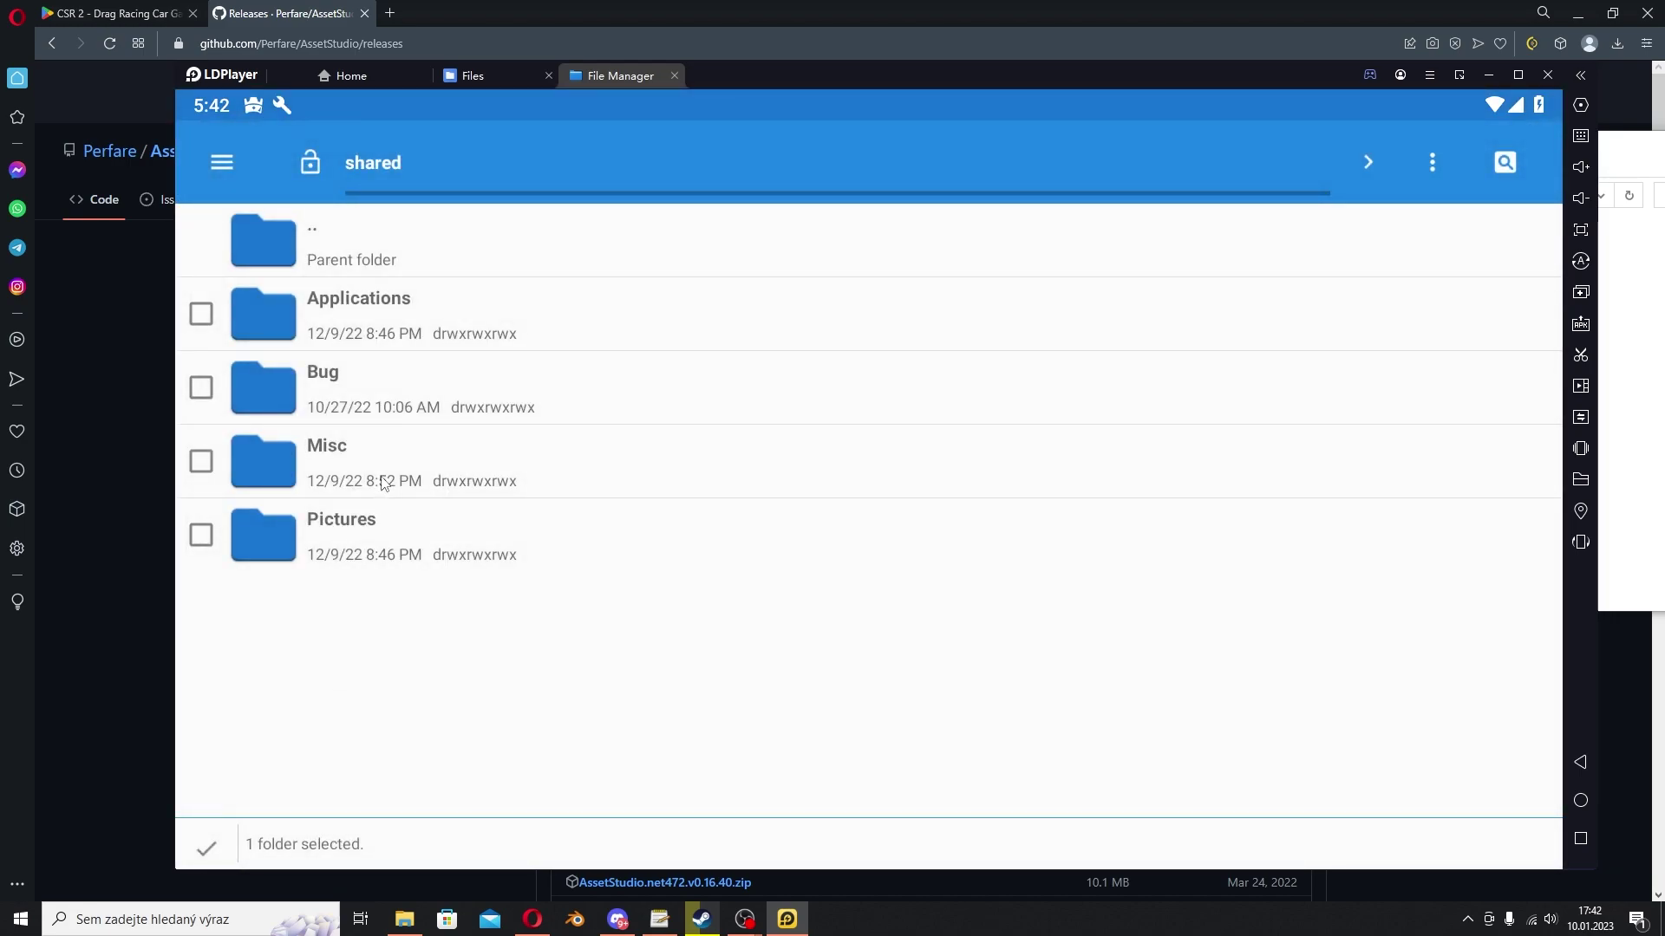
left_click(384, 481)
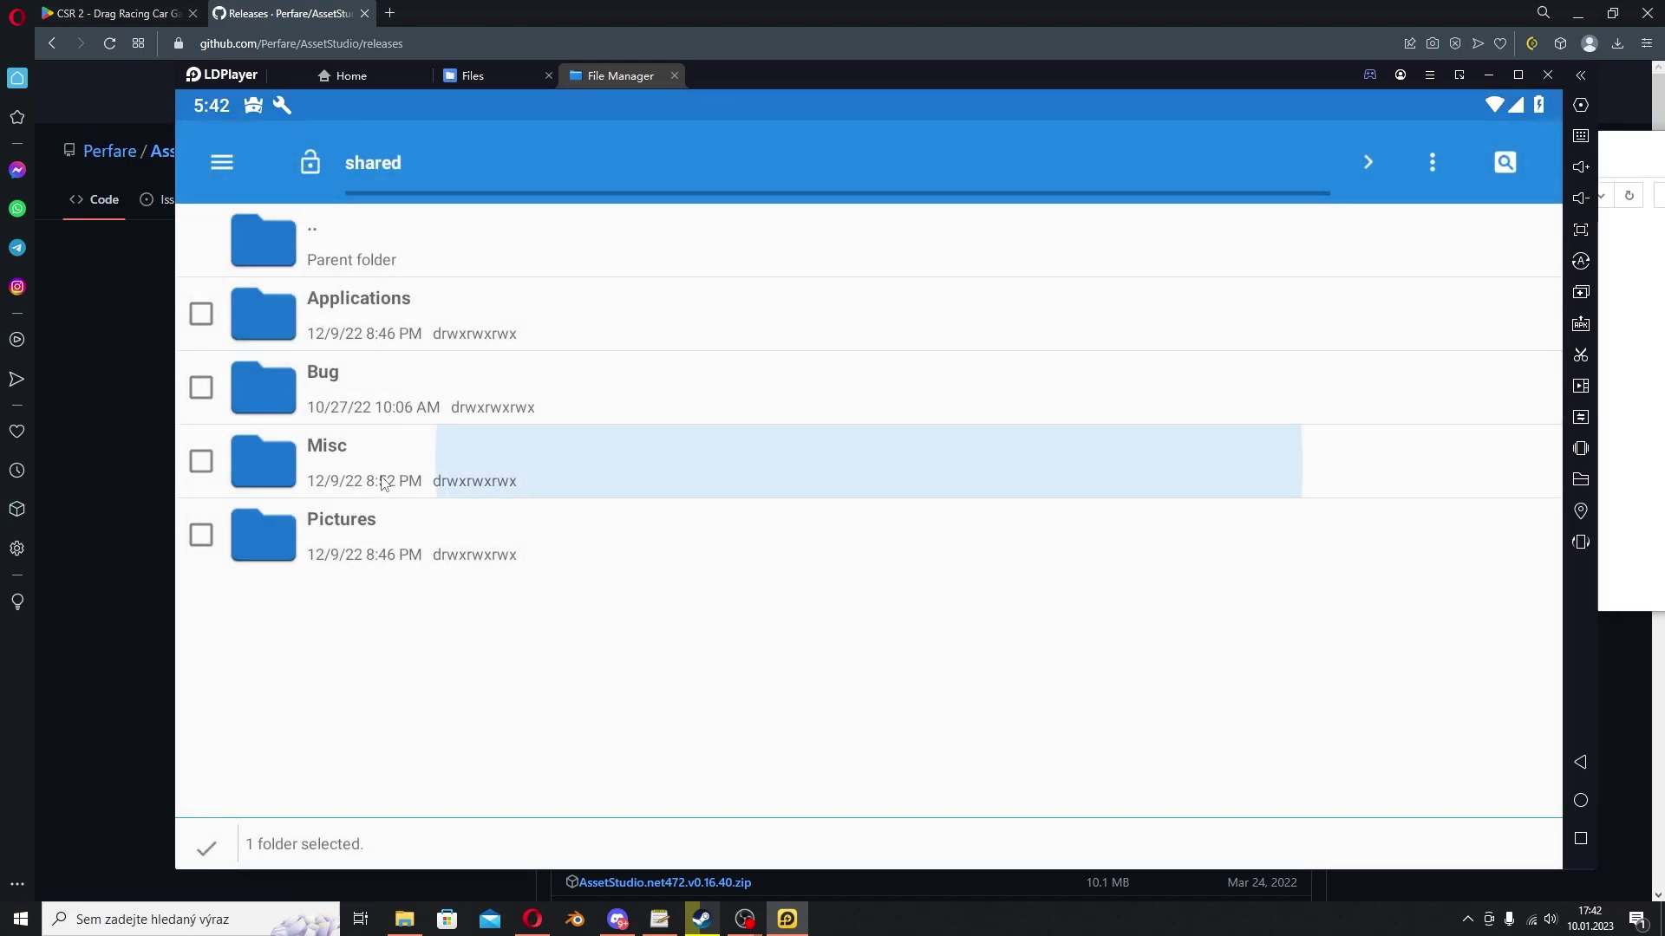
left_click(1440, 163)
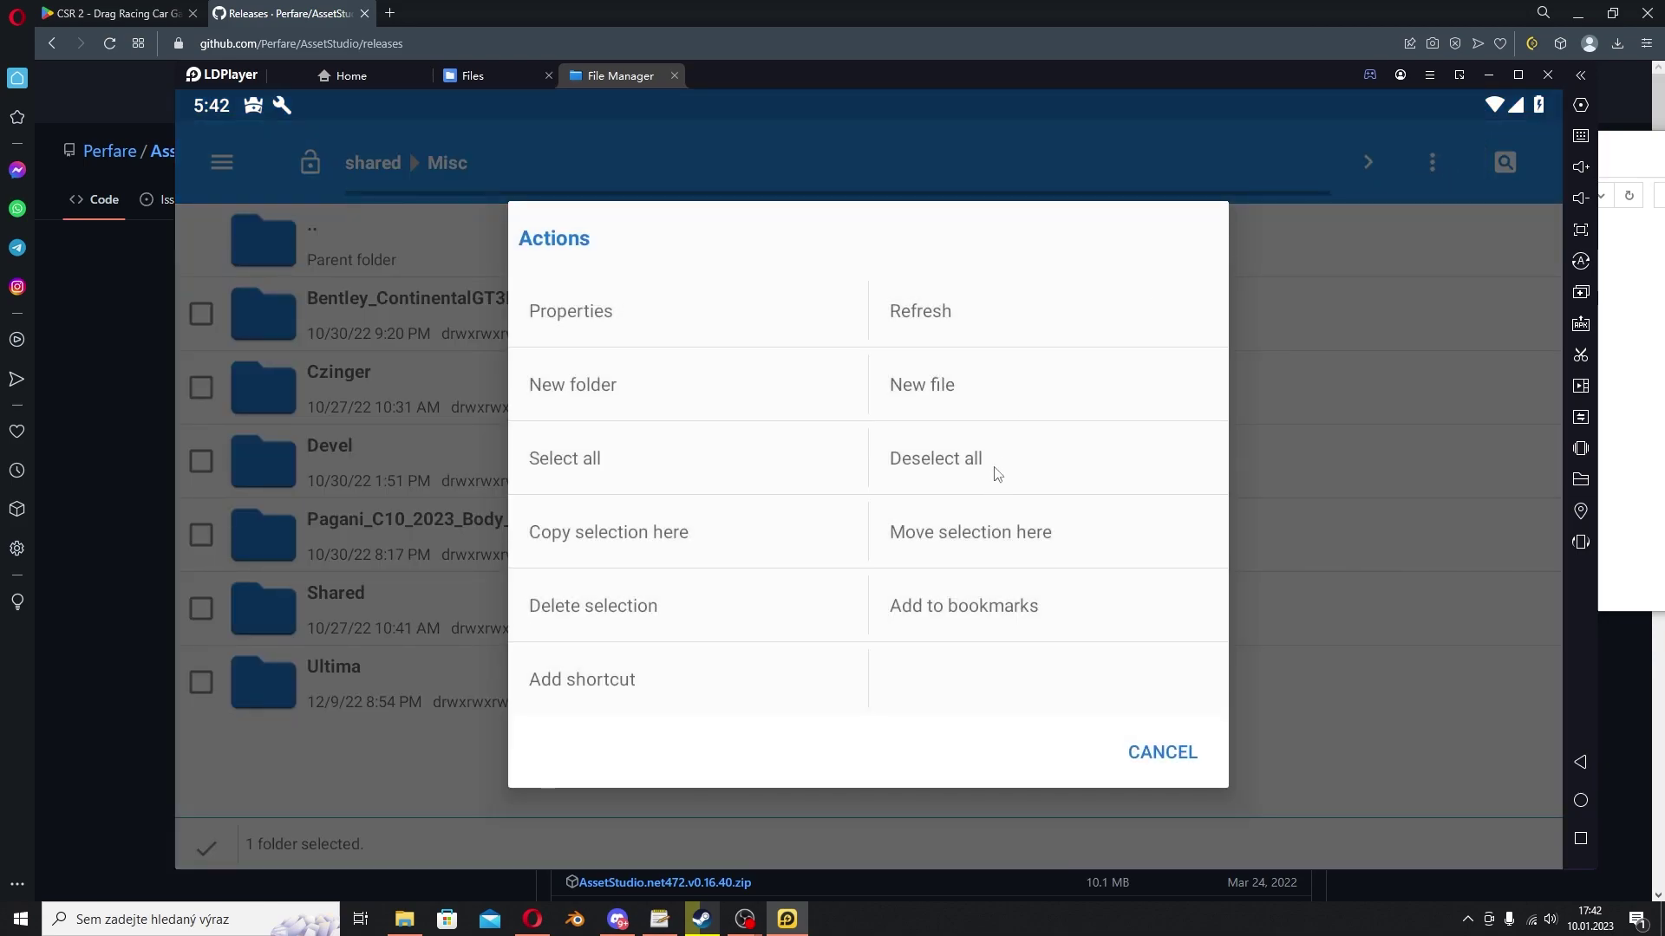
left_click(657, 534)
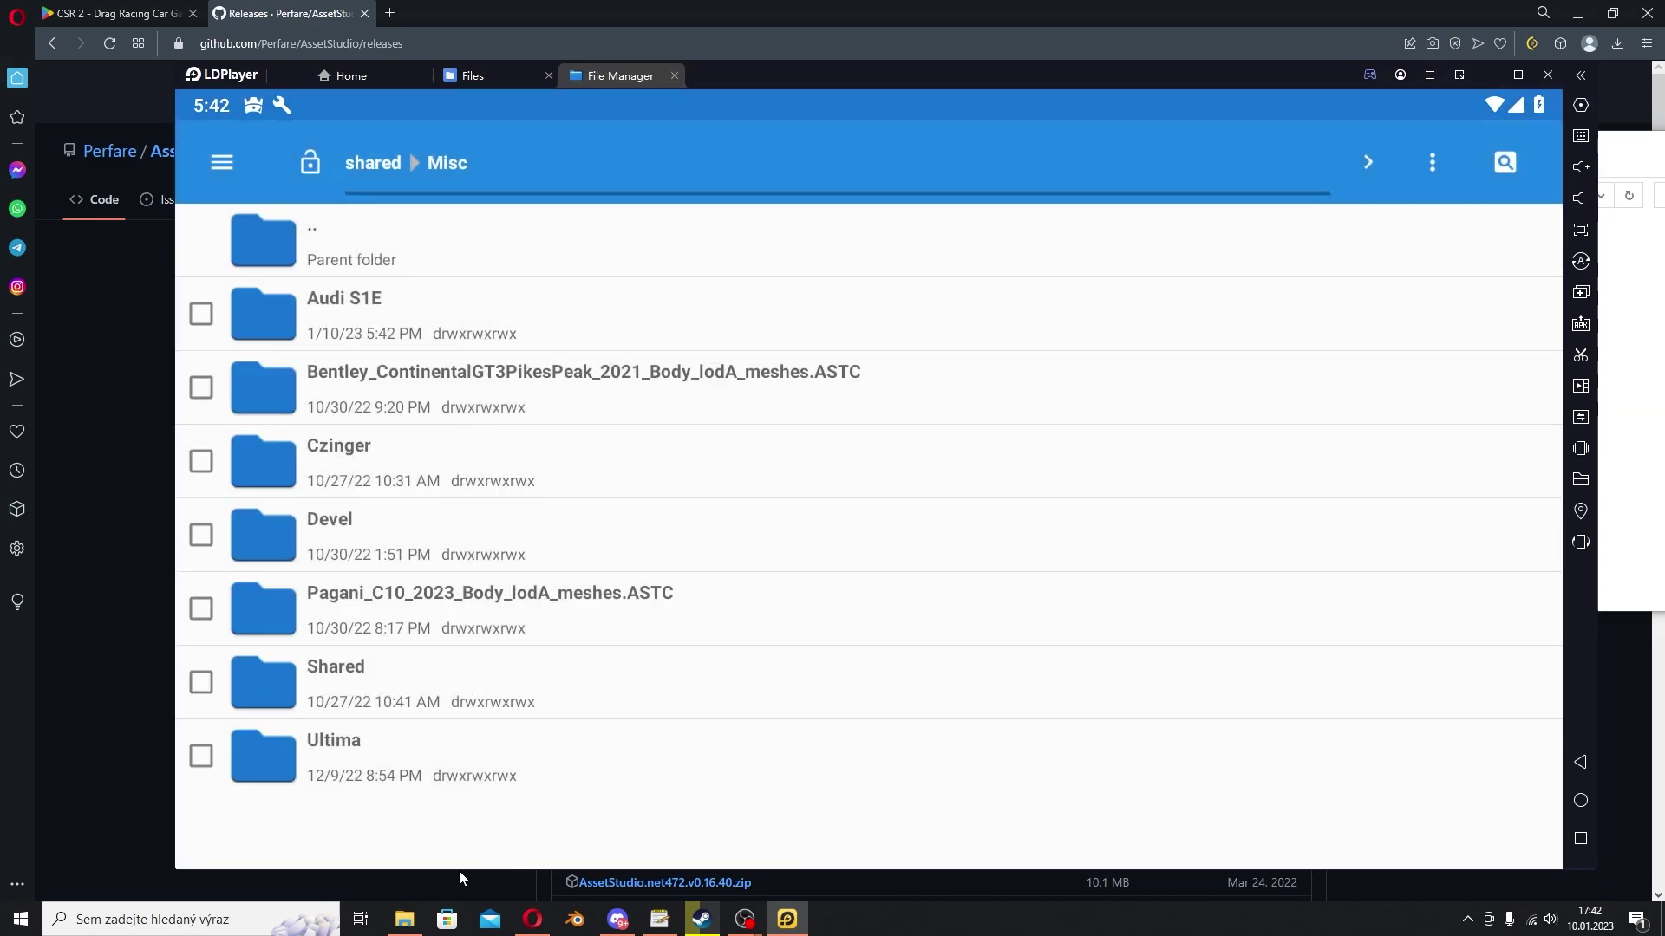
left_click(404, 919)
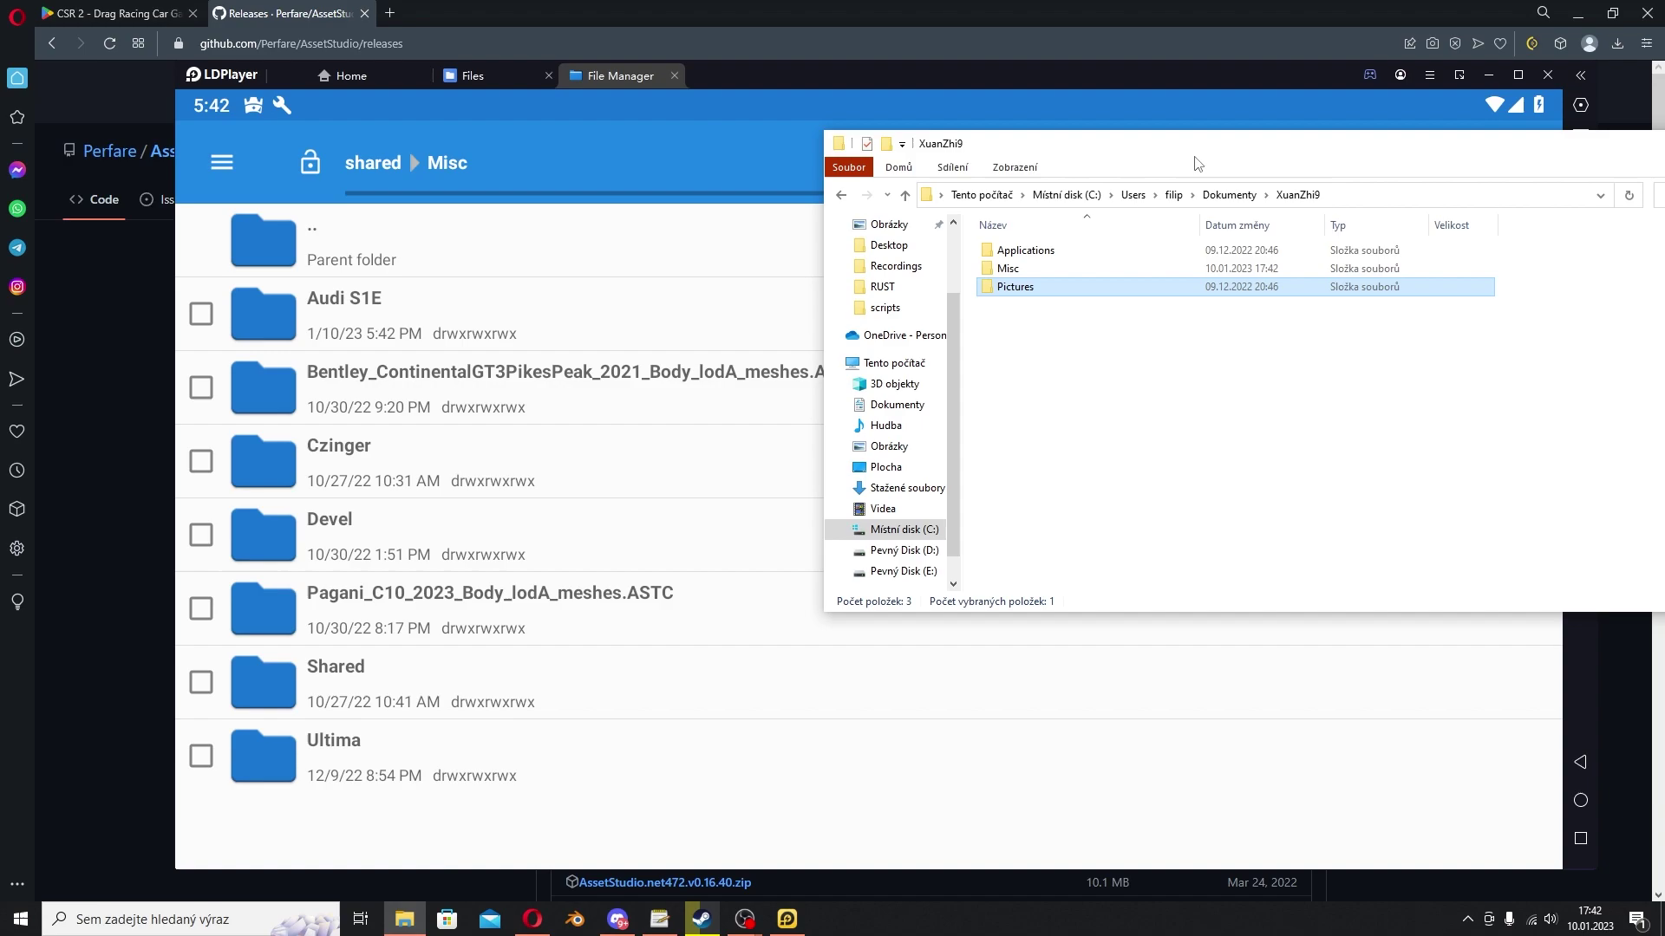
Open XuanZhi9\Misc\Audi S1E in Explorer and peek into the Common meshes subfolder
double_click(1010, 269)
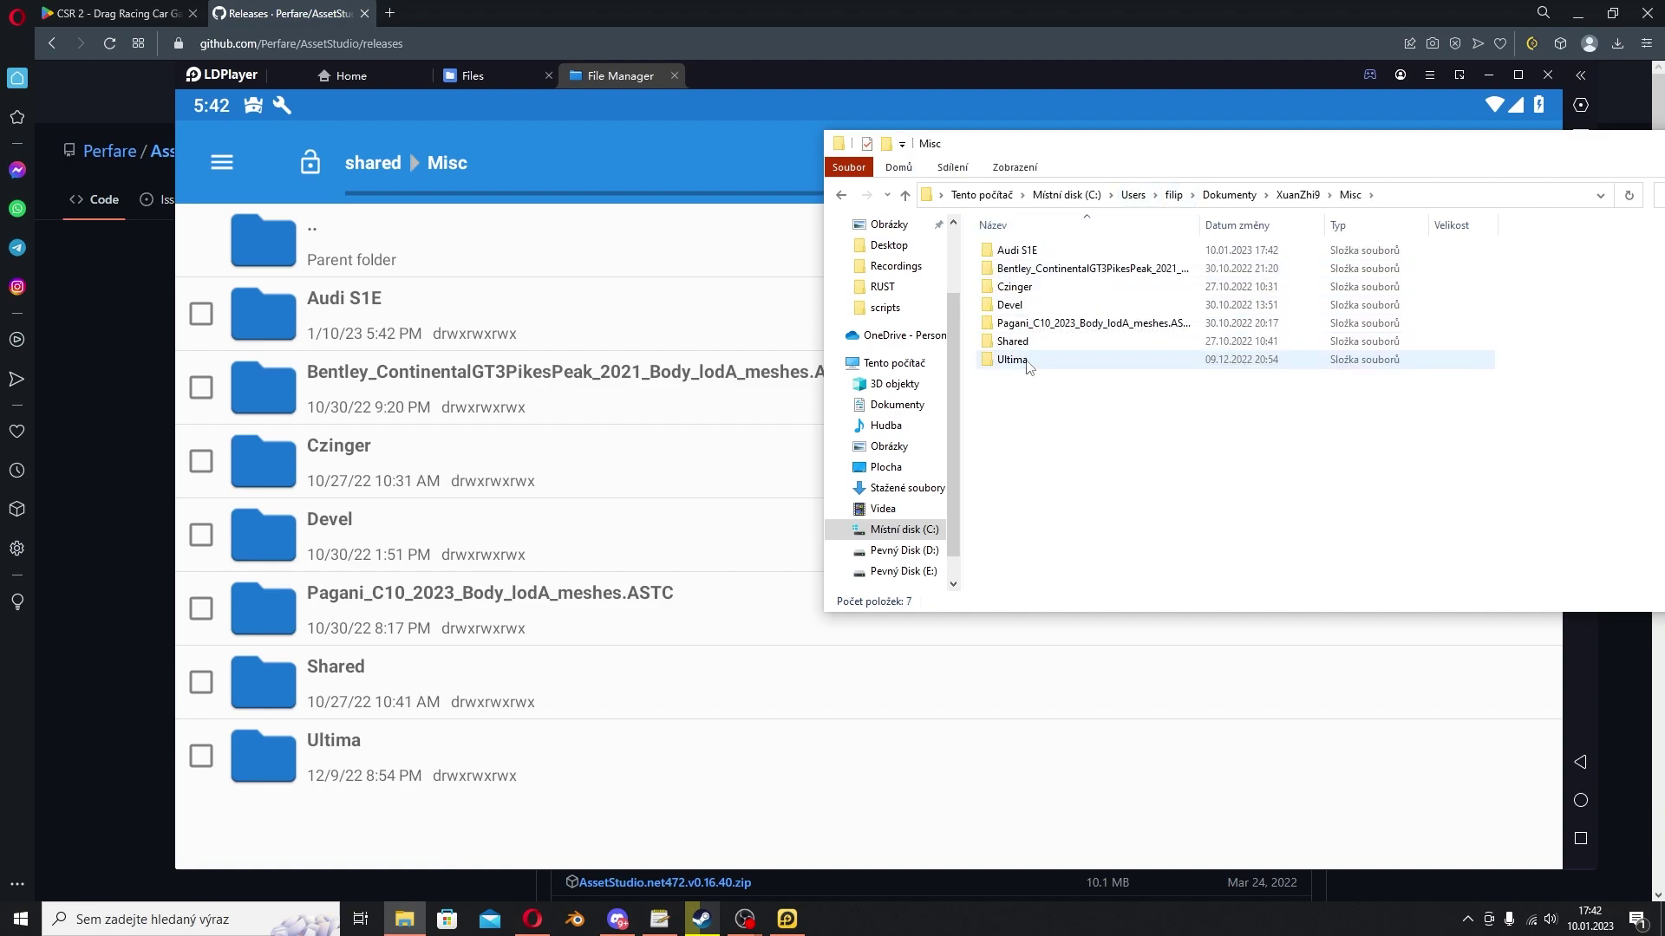
double_click(1016, 250)
left_click_drag(1058, 505, 1049, 227)
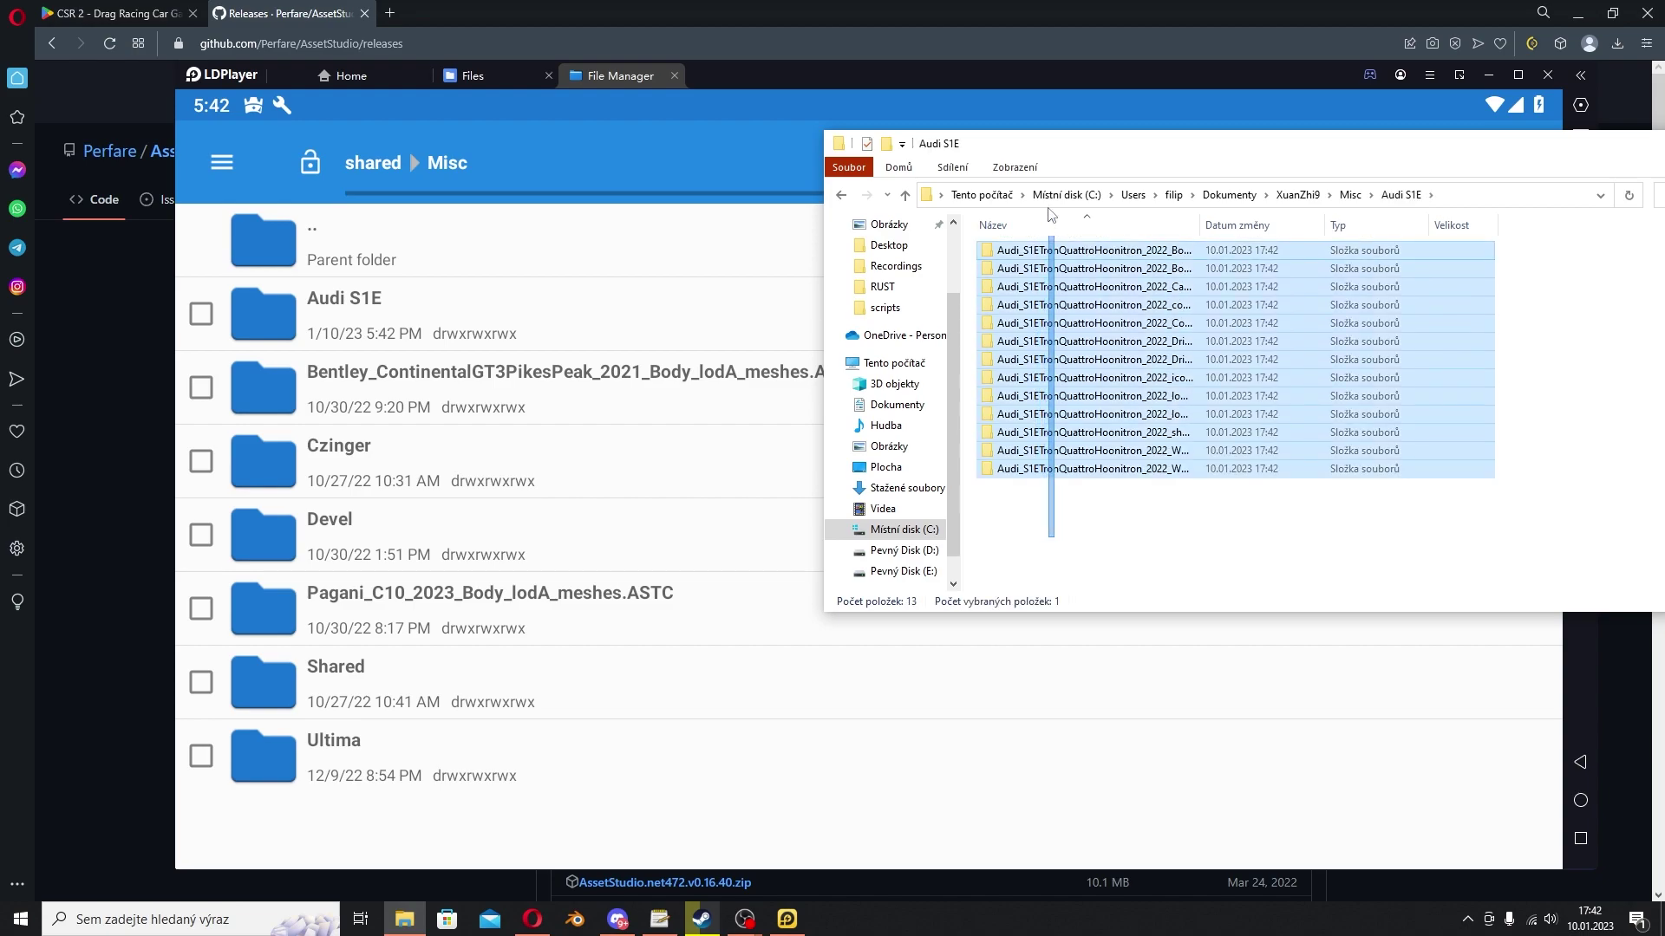
double_click(1051, 322)
double_click(1049, 252)
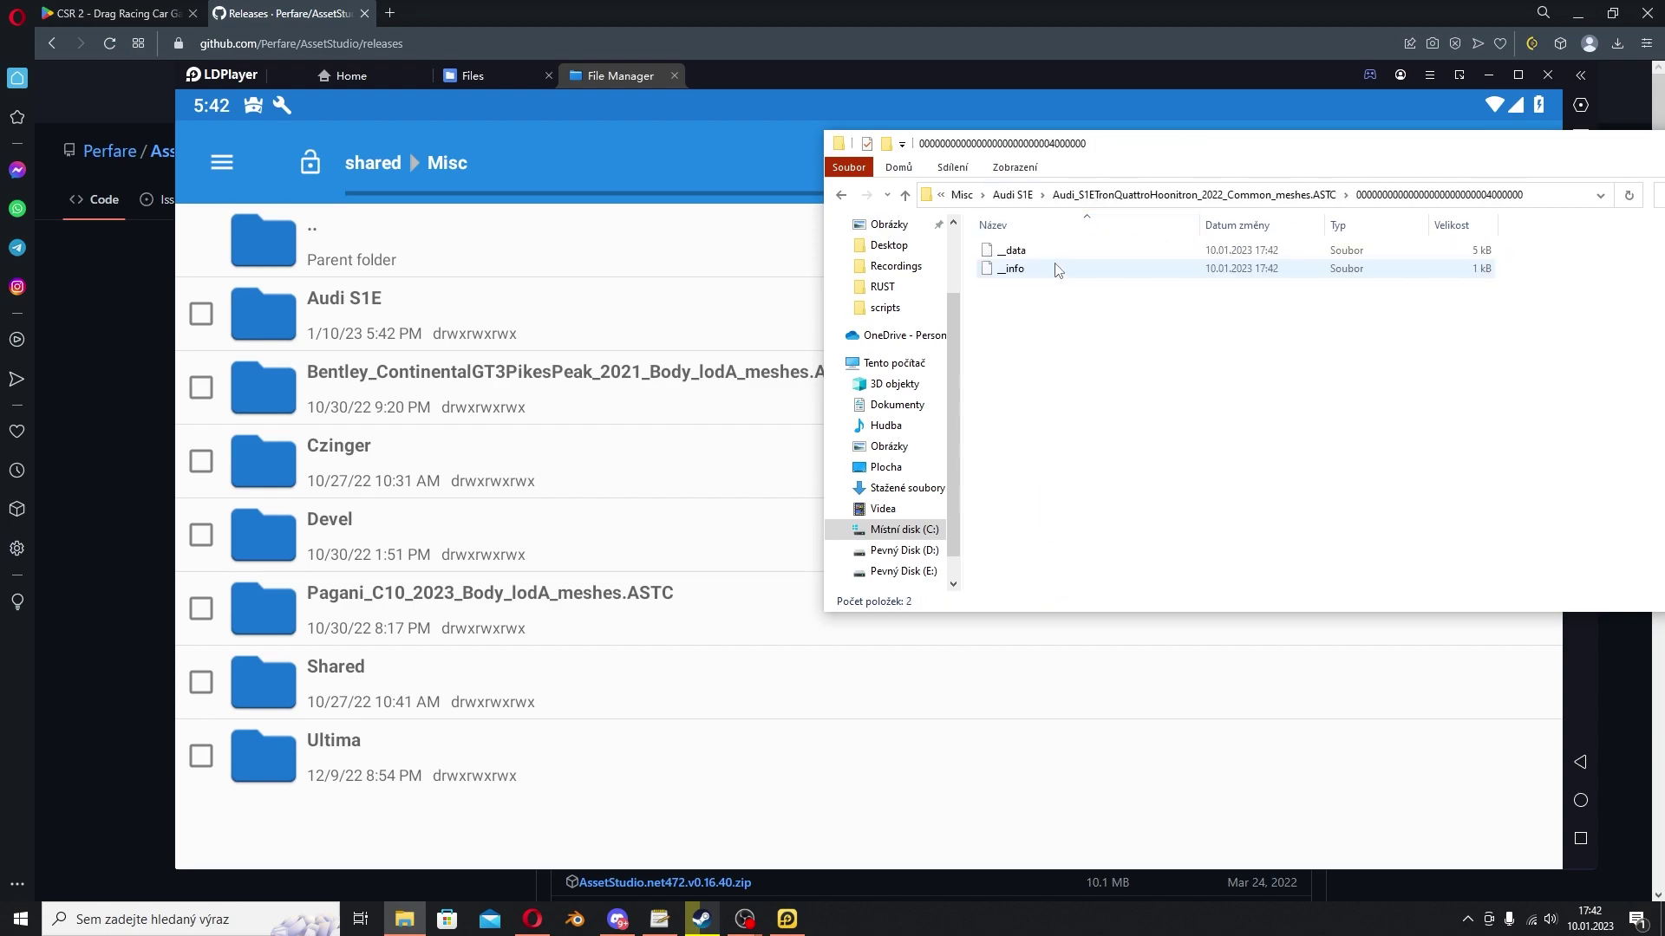
left_click(848, 199)
left_click(842, 196)
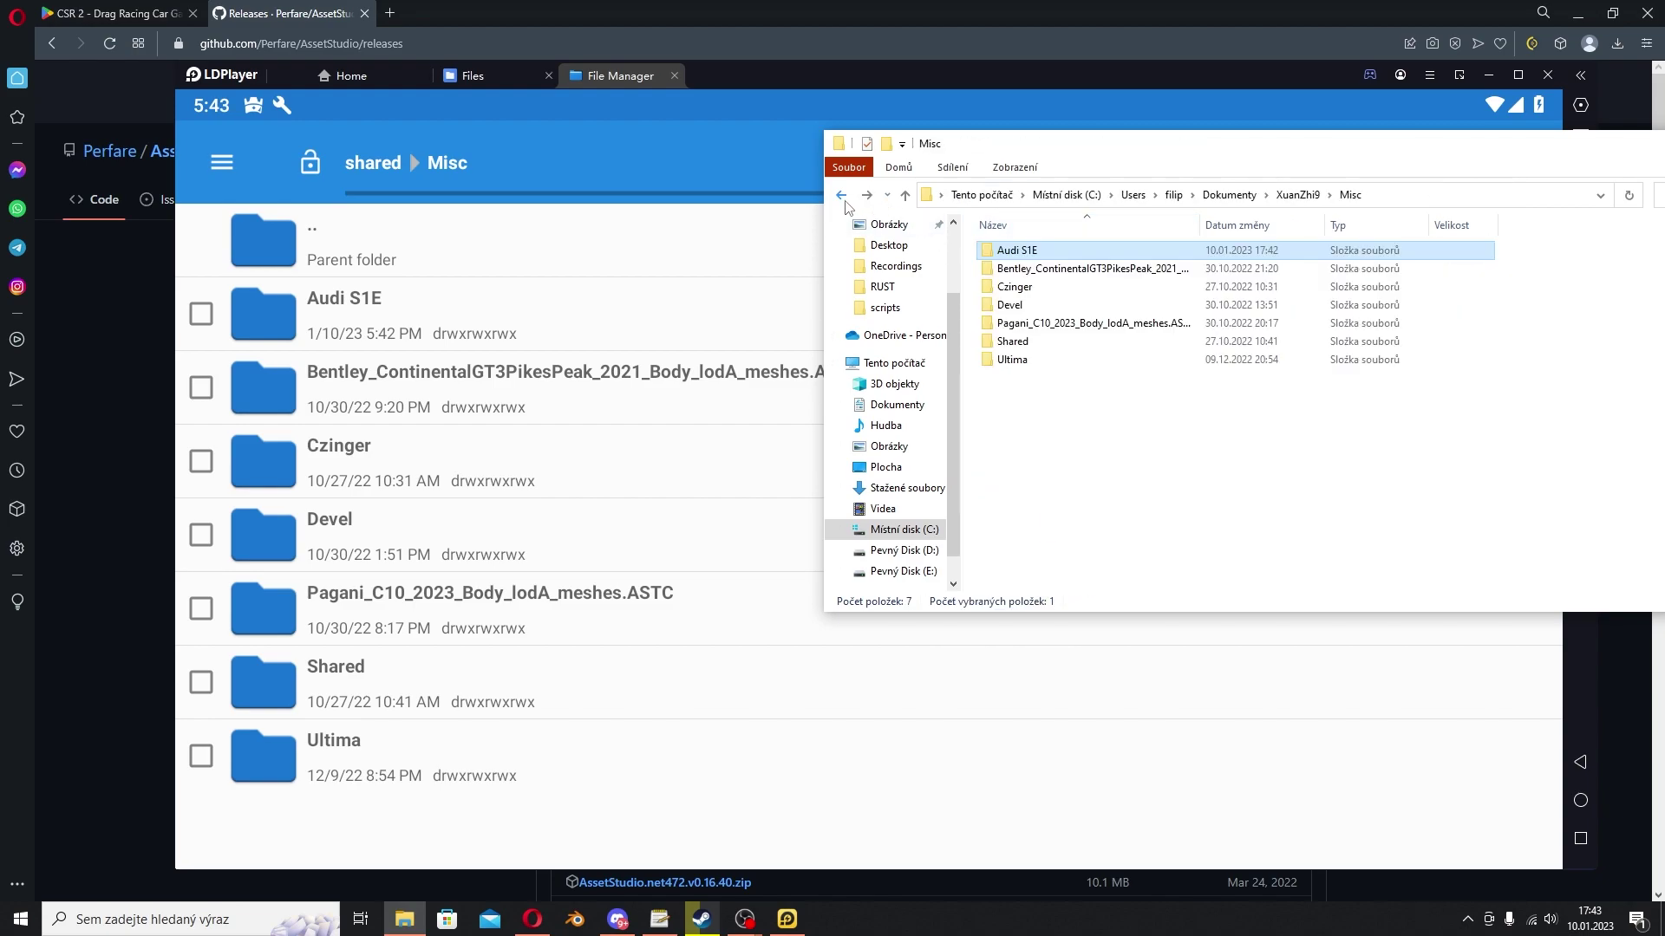
Exit LDPlayer and search Windows for 'assetstudio'
left_click(1264, 83)
left_click(1548, 75)
left_click(935, 518)
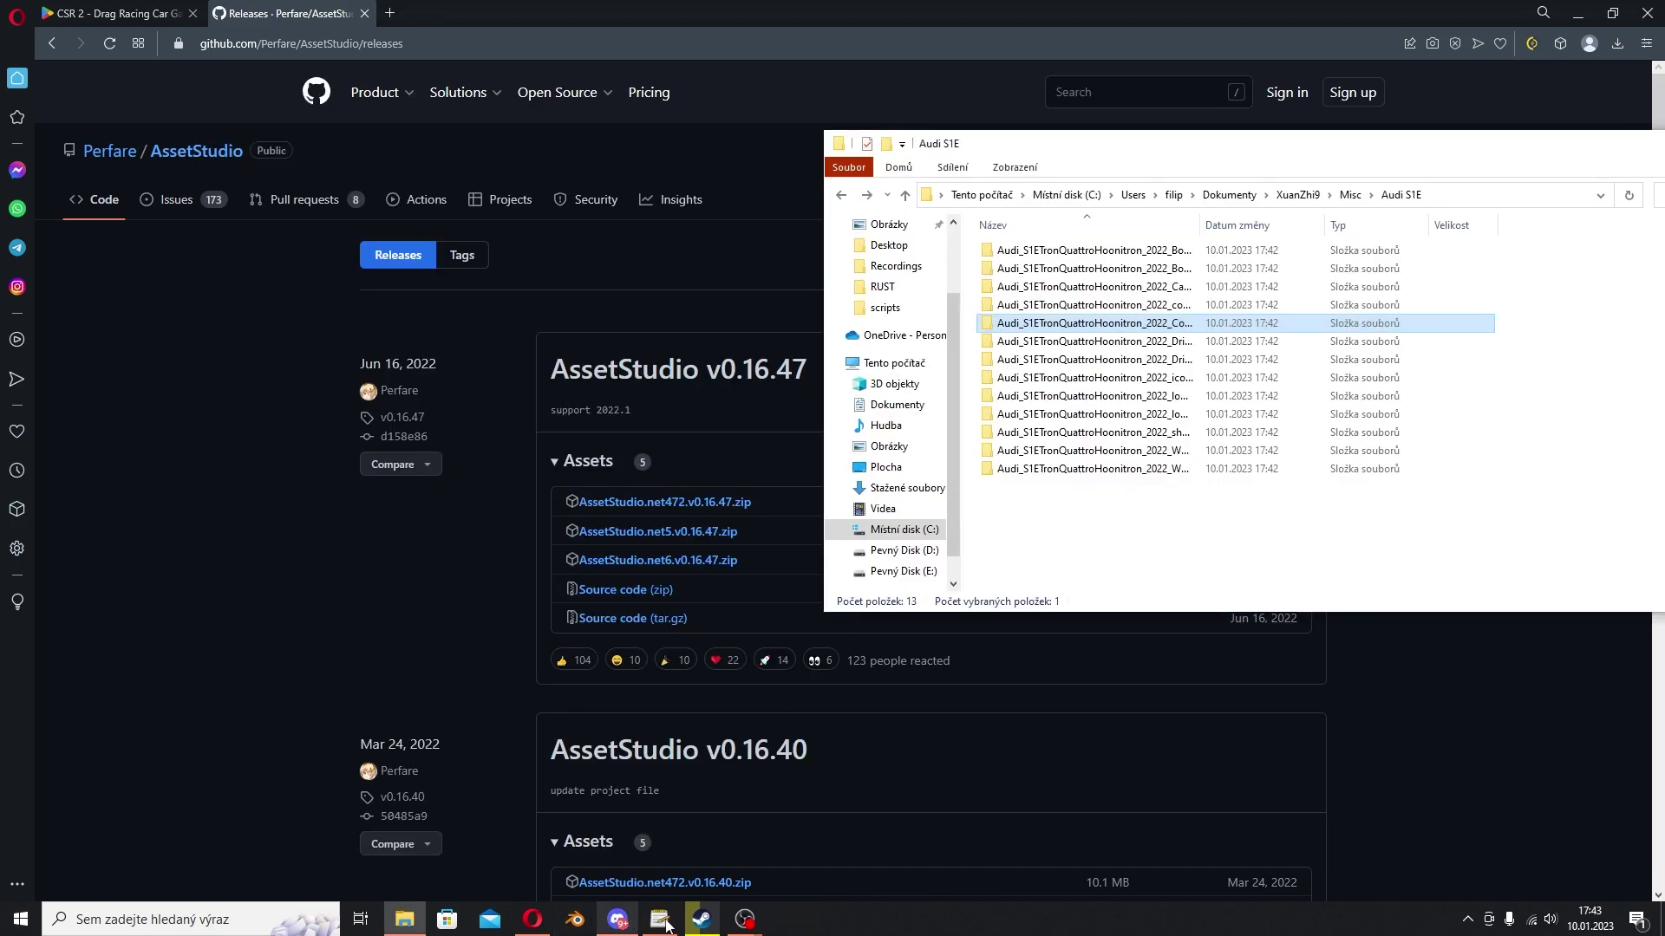
left_click(227, 931)
type("asset")
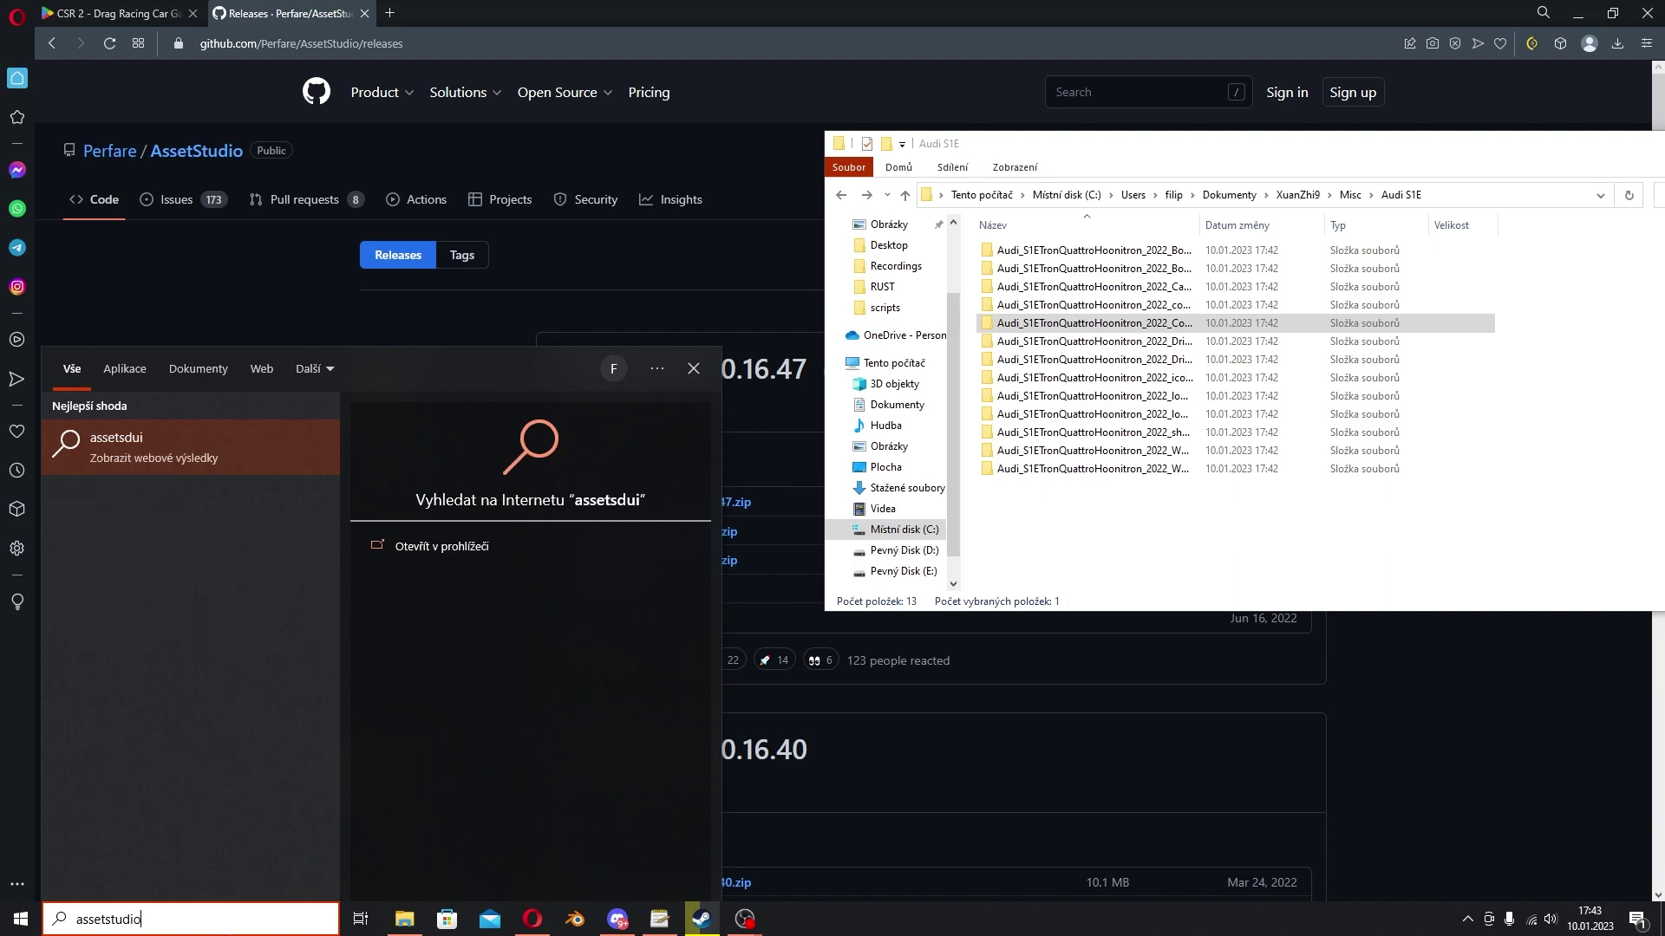
type("studio")
Launch AssetStudio and load the Documents\XuanZhi9\Misc\Audi S1E folder
key("Return")
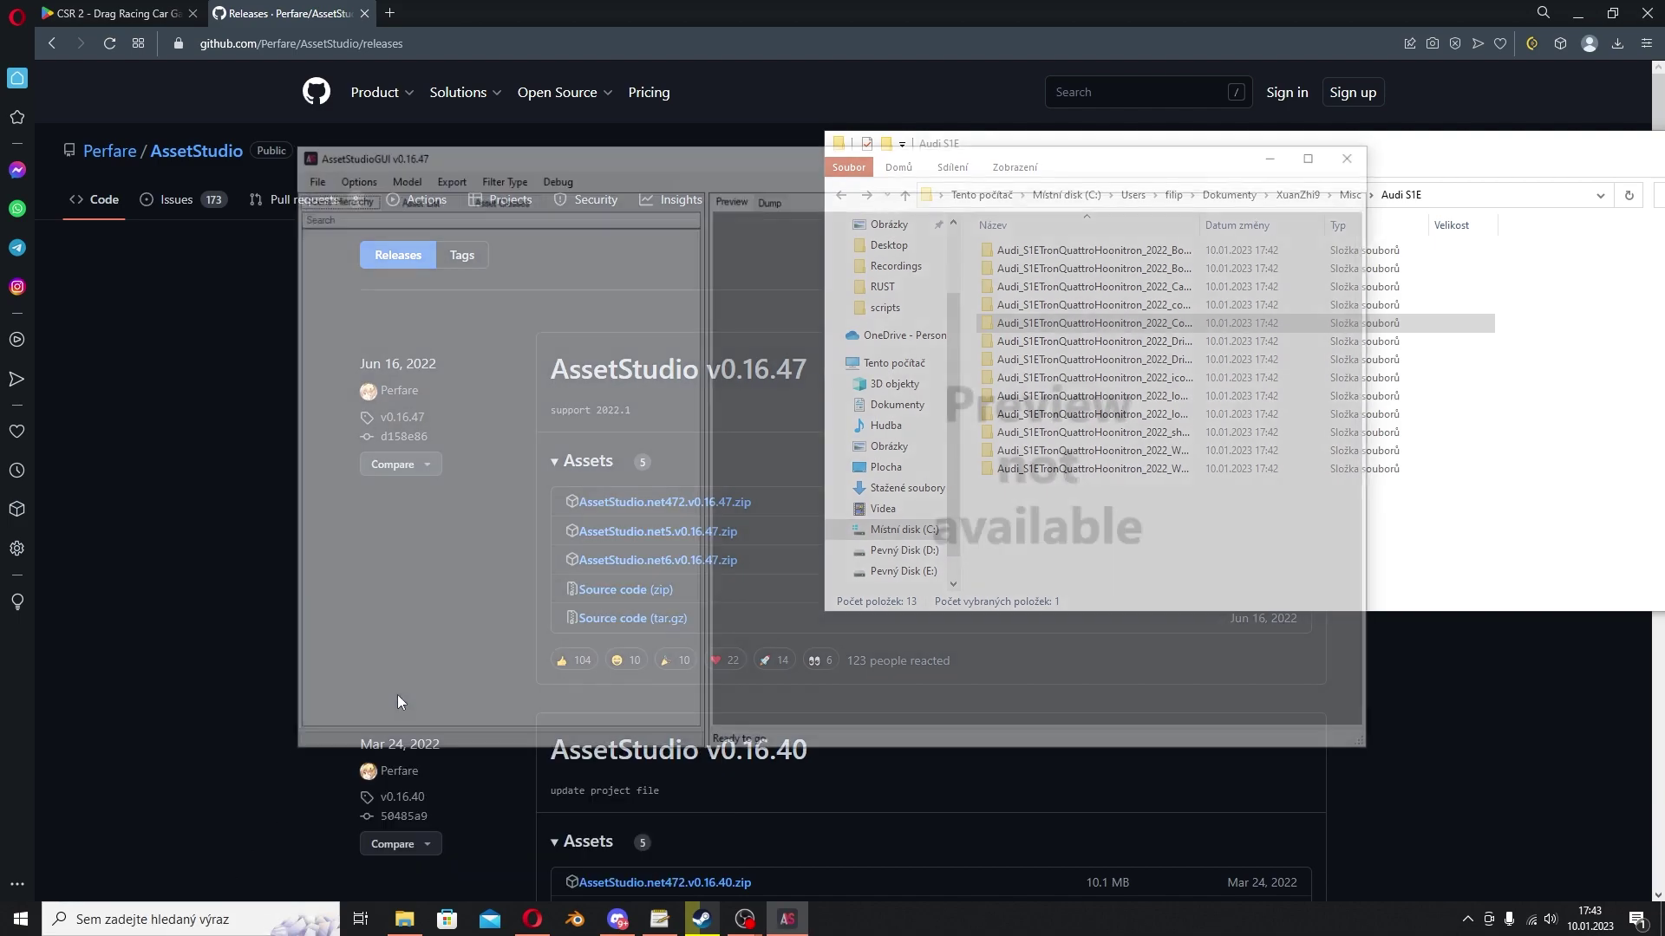
left_click(305, 175)
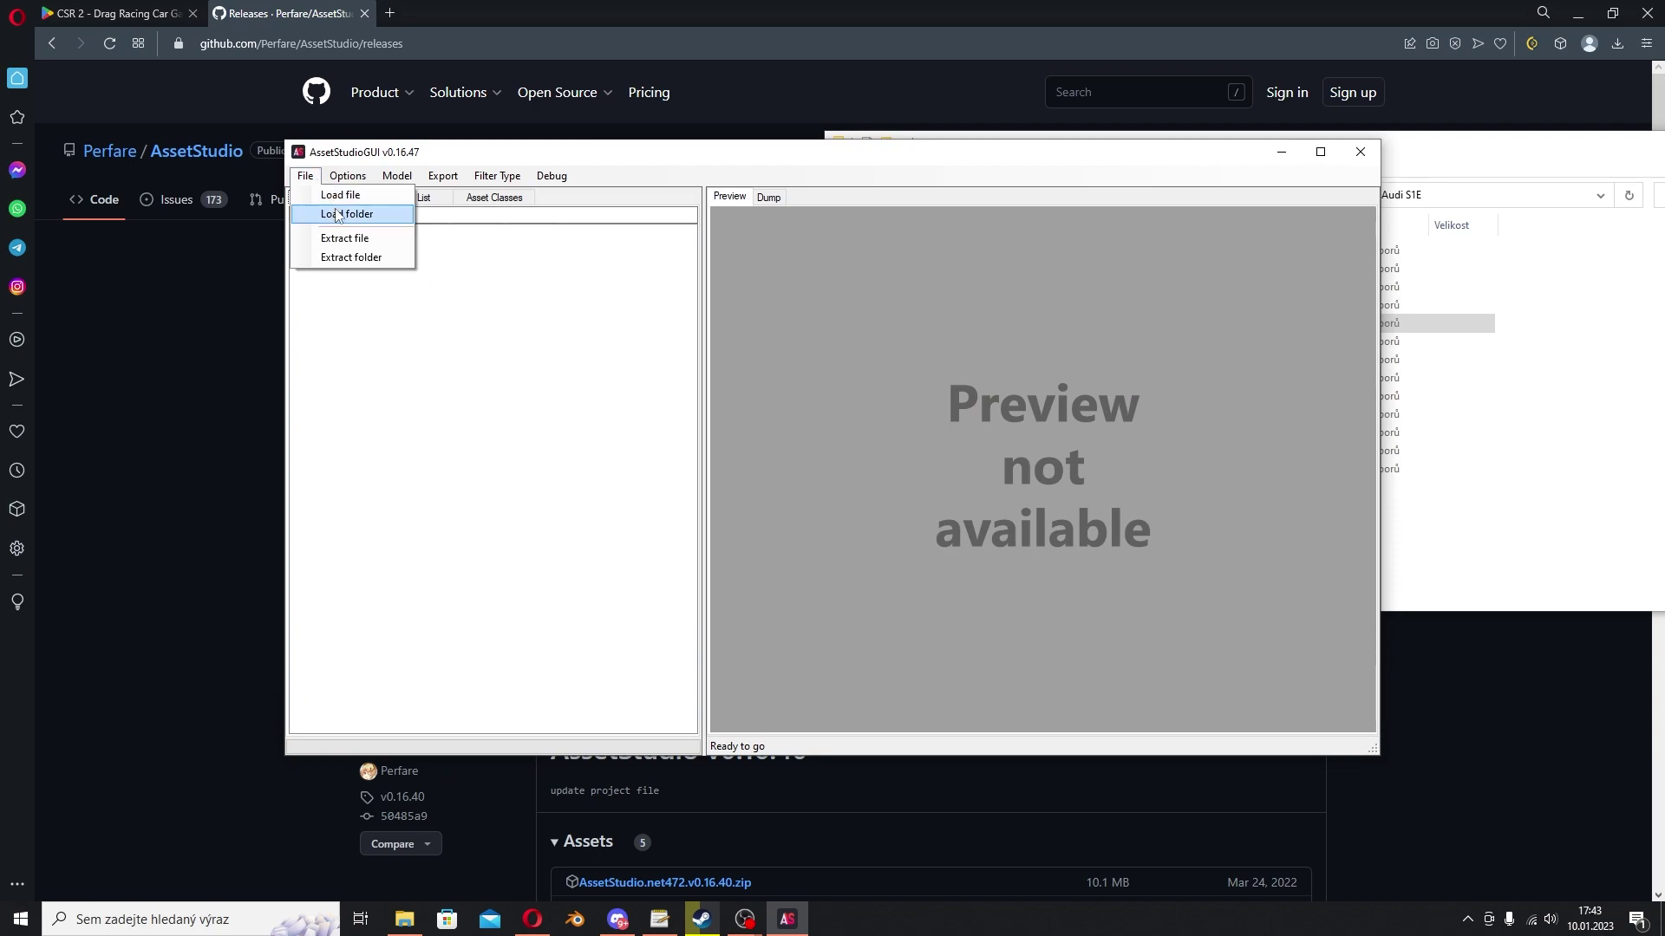
left_click(338, 214)
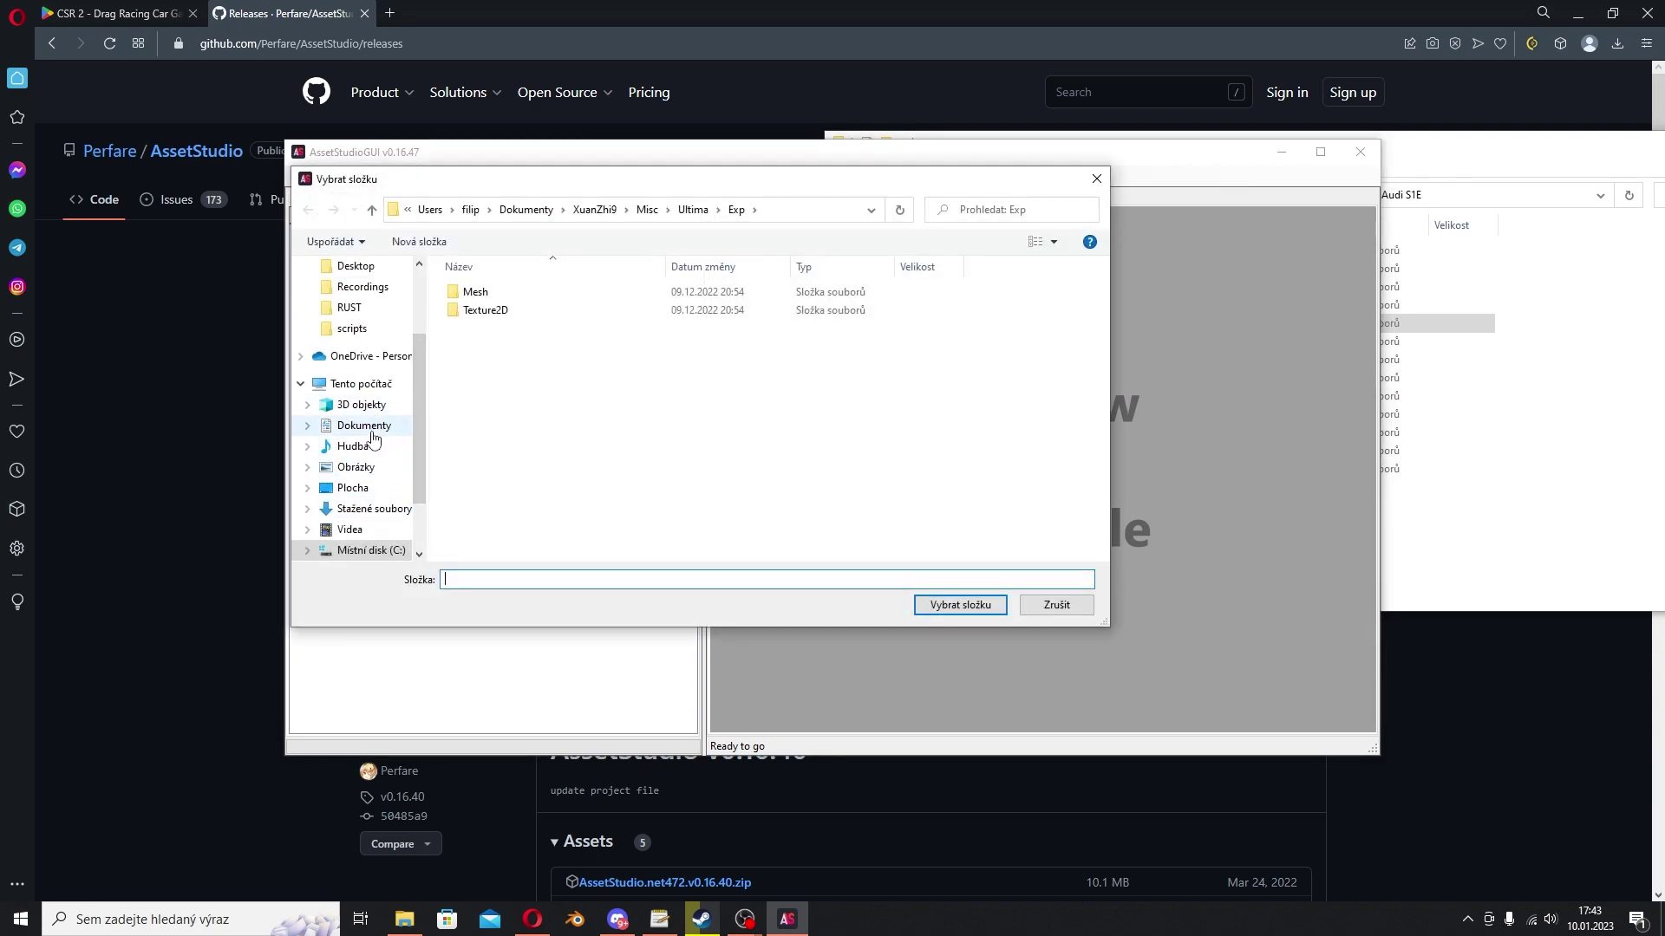
left_click(373, 430)
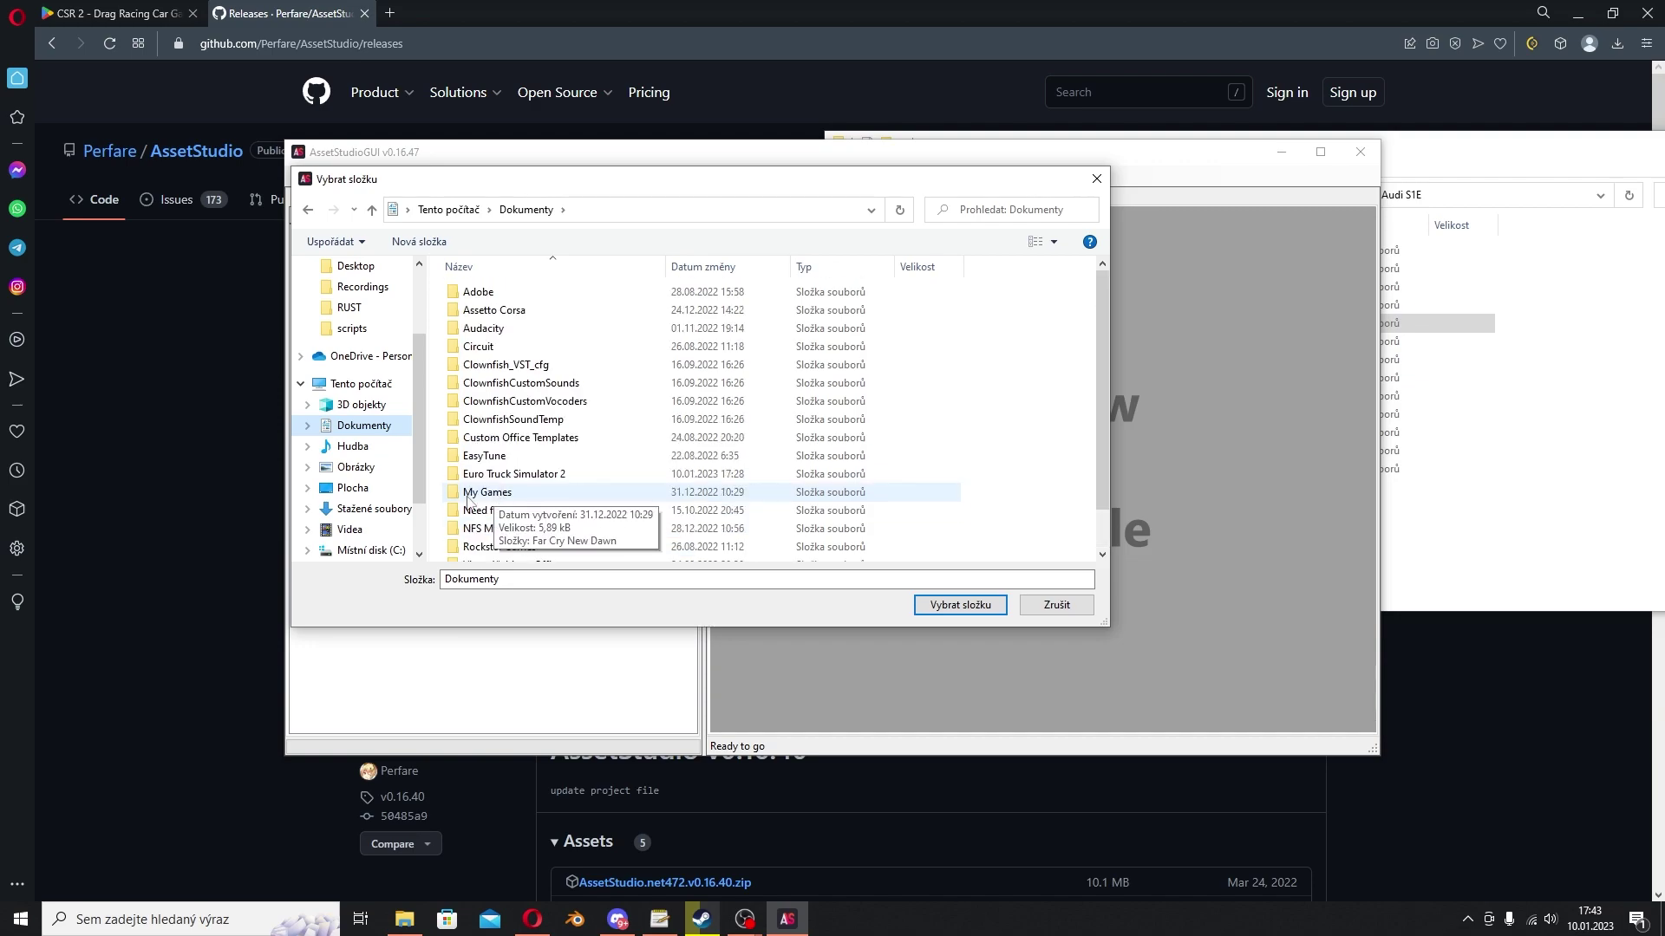
scroll(477, 529, "down", 2)
double_click(485, 546)
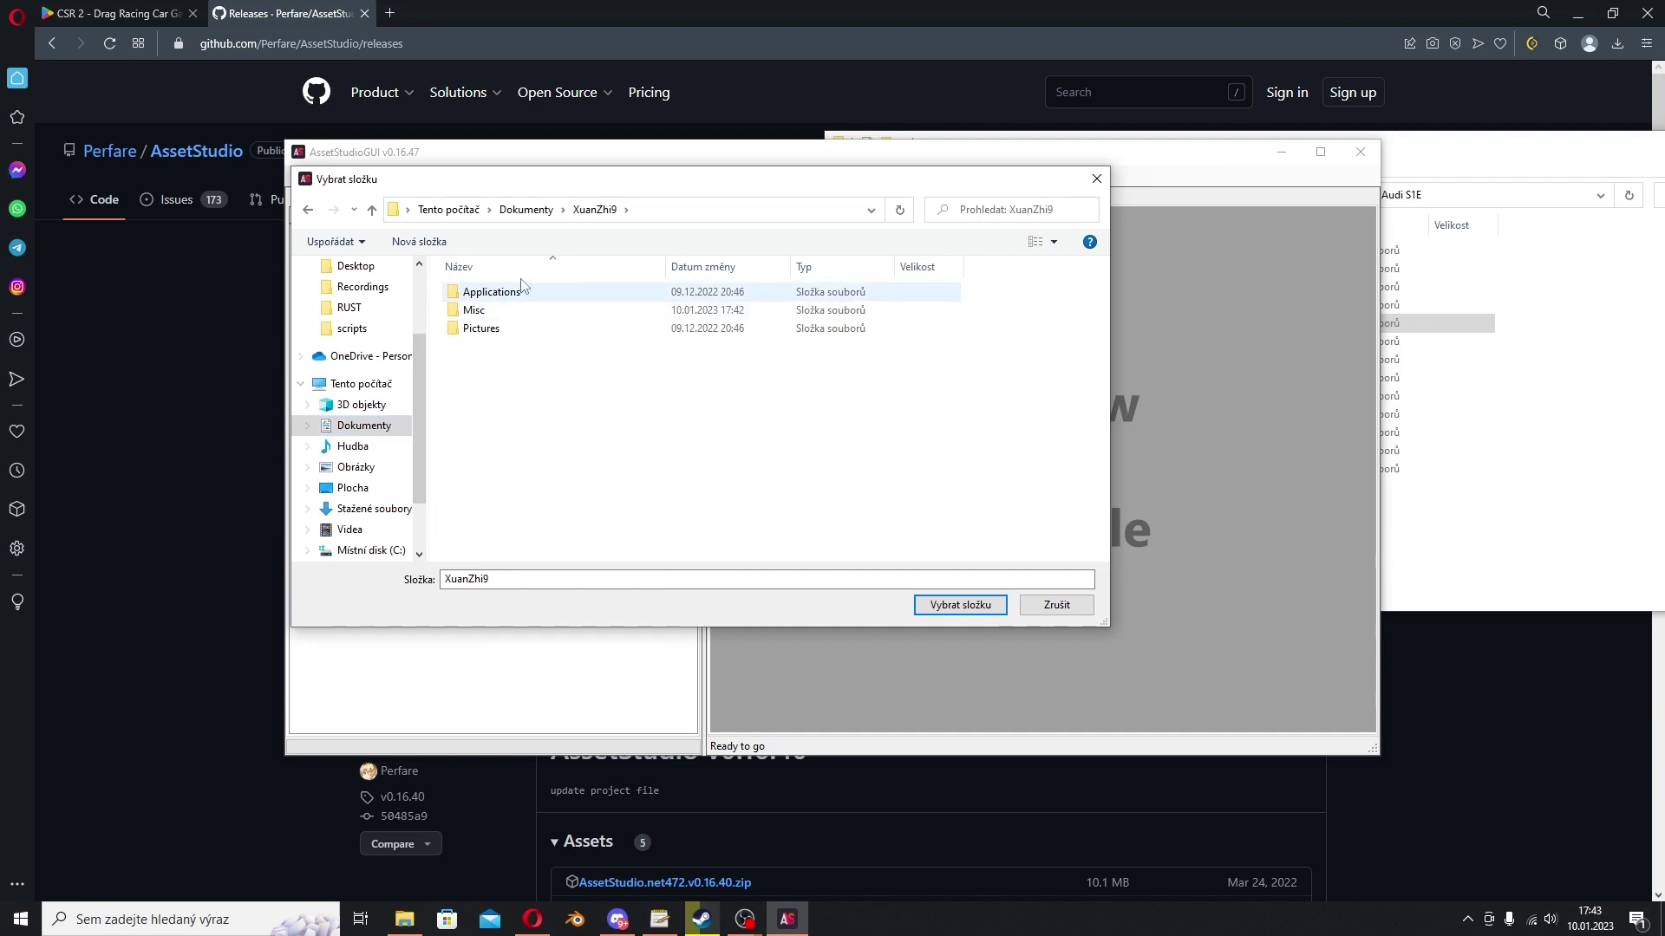
double_click(506, 311)
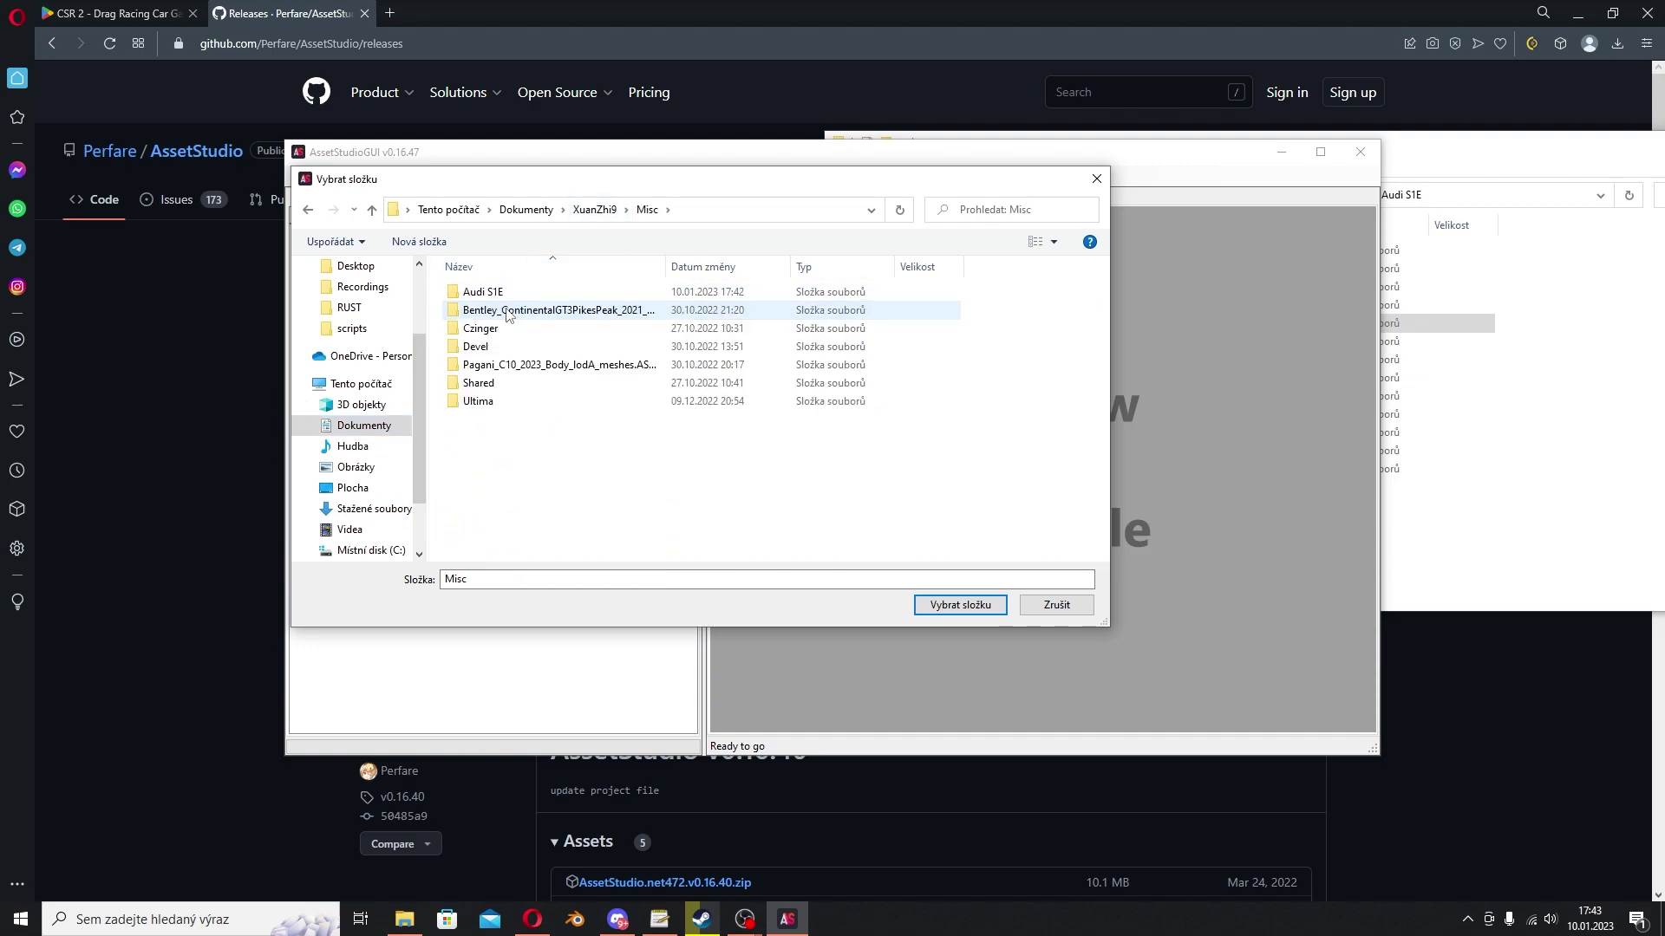
double_click(483, 292)
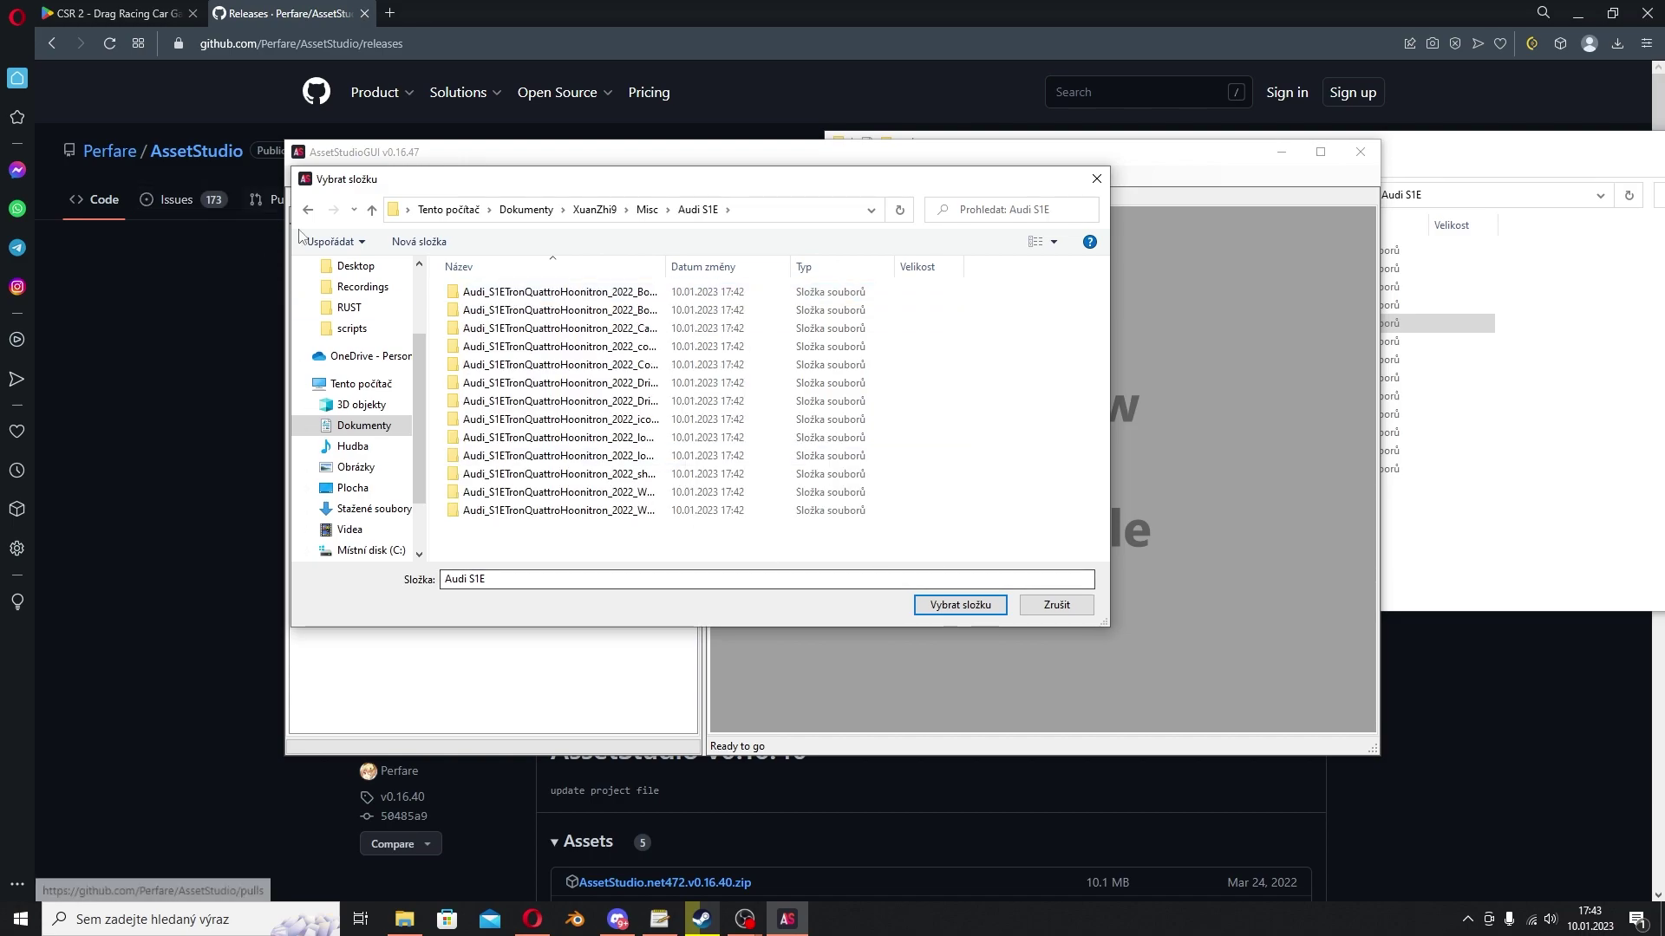
left_click(978, 605)
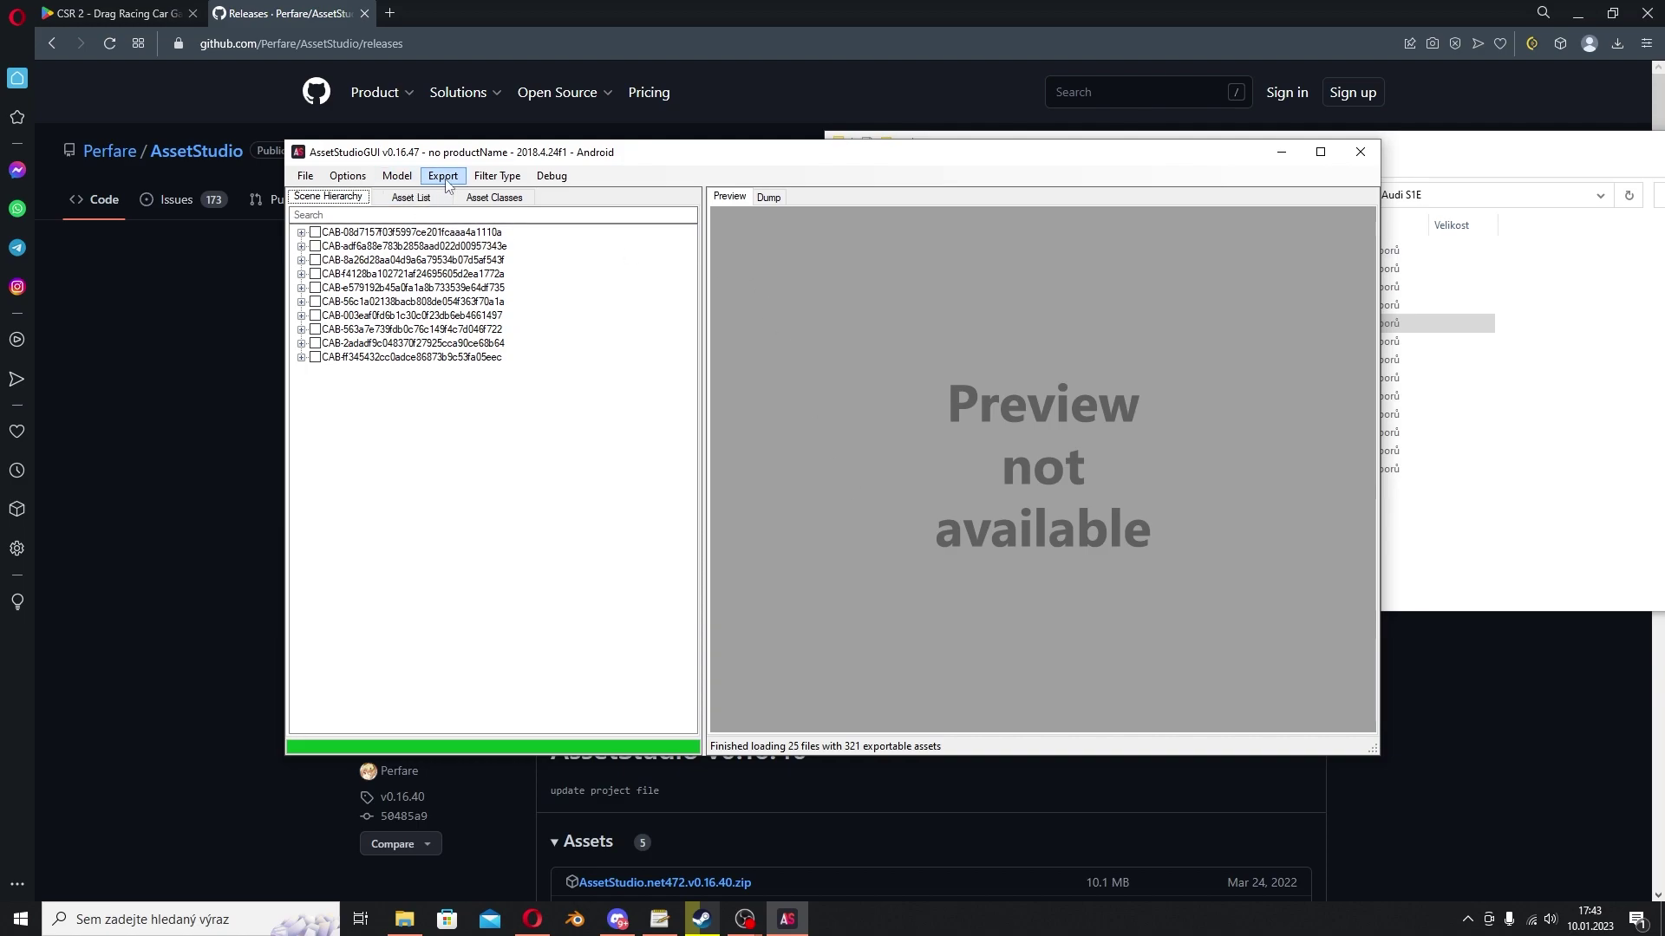
Filter the asset list by type to Mesh and Texture2D
left_click(512, 180)
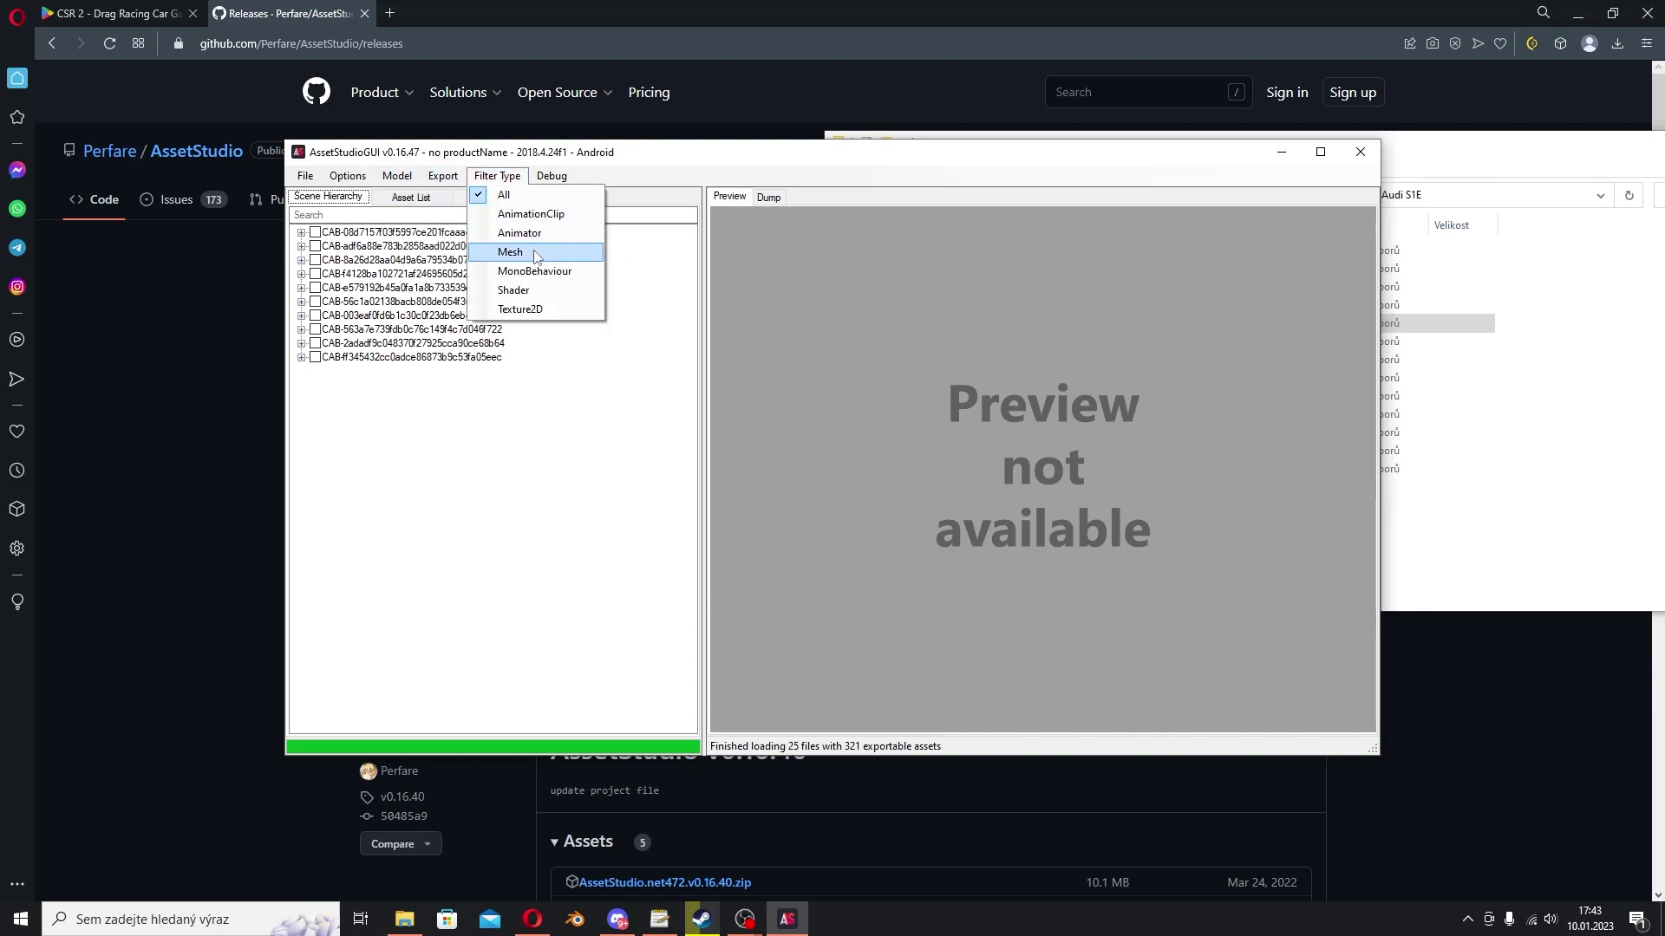
left_click(510, 251)
left_click(497, 176)
left_click(522, 310)
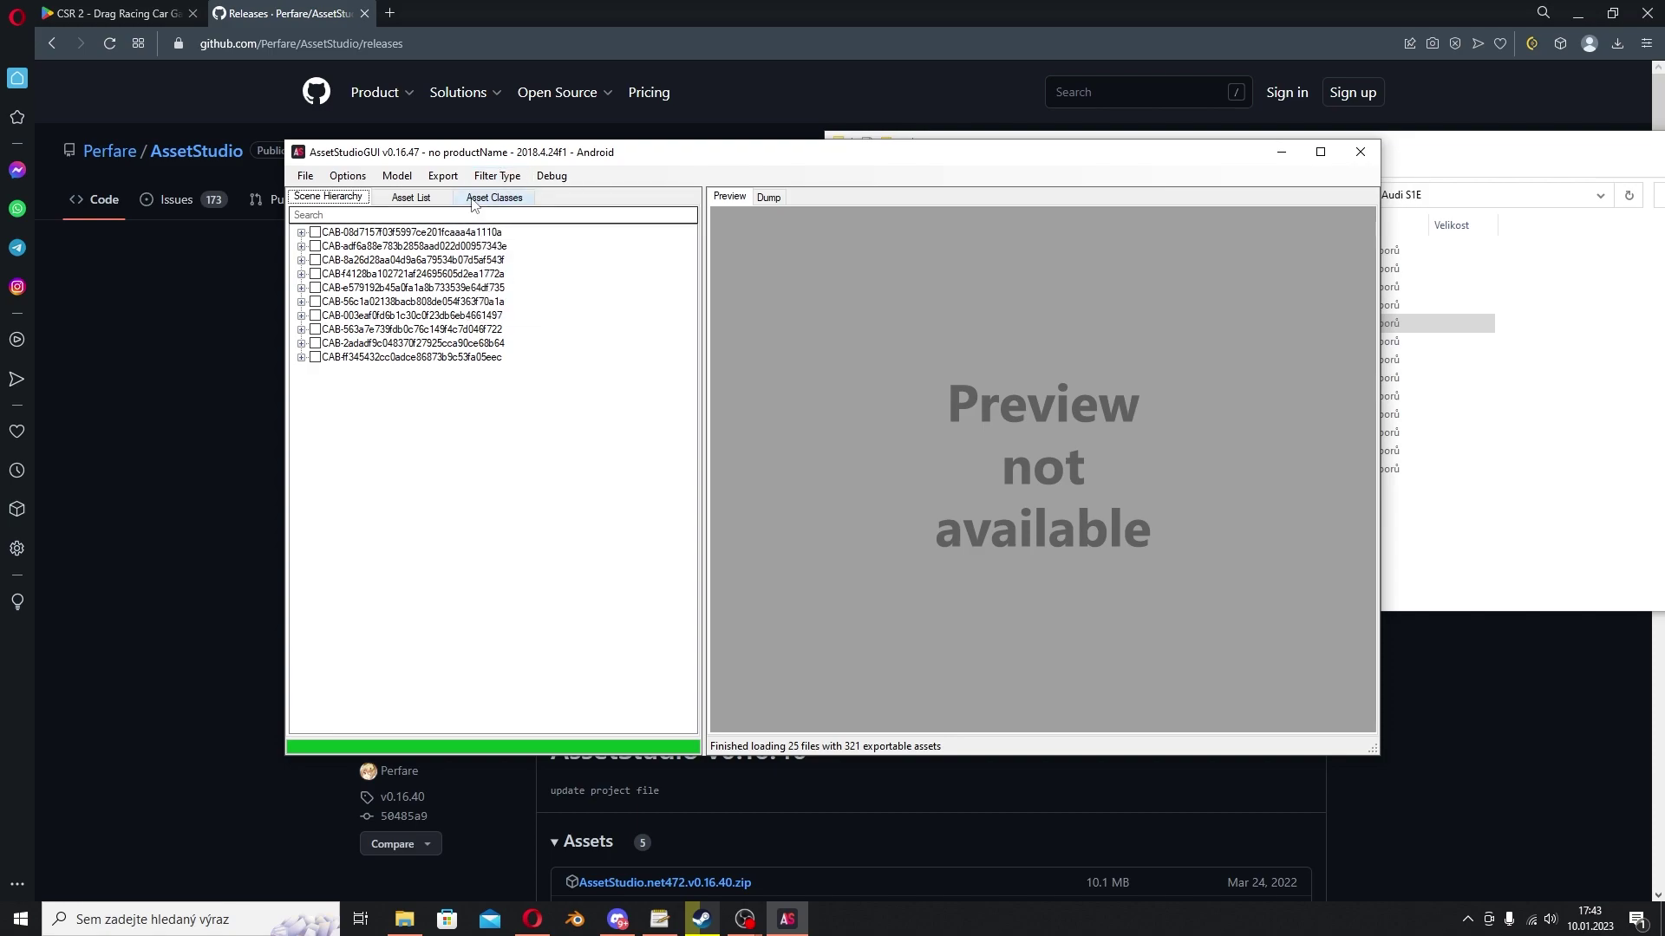
Switch to File Explorer and return to the Misc folder
key("alt+Tab")
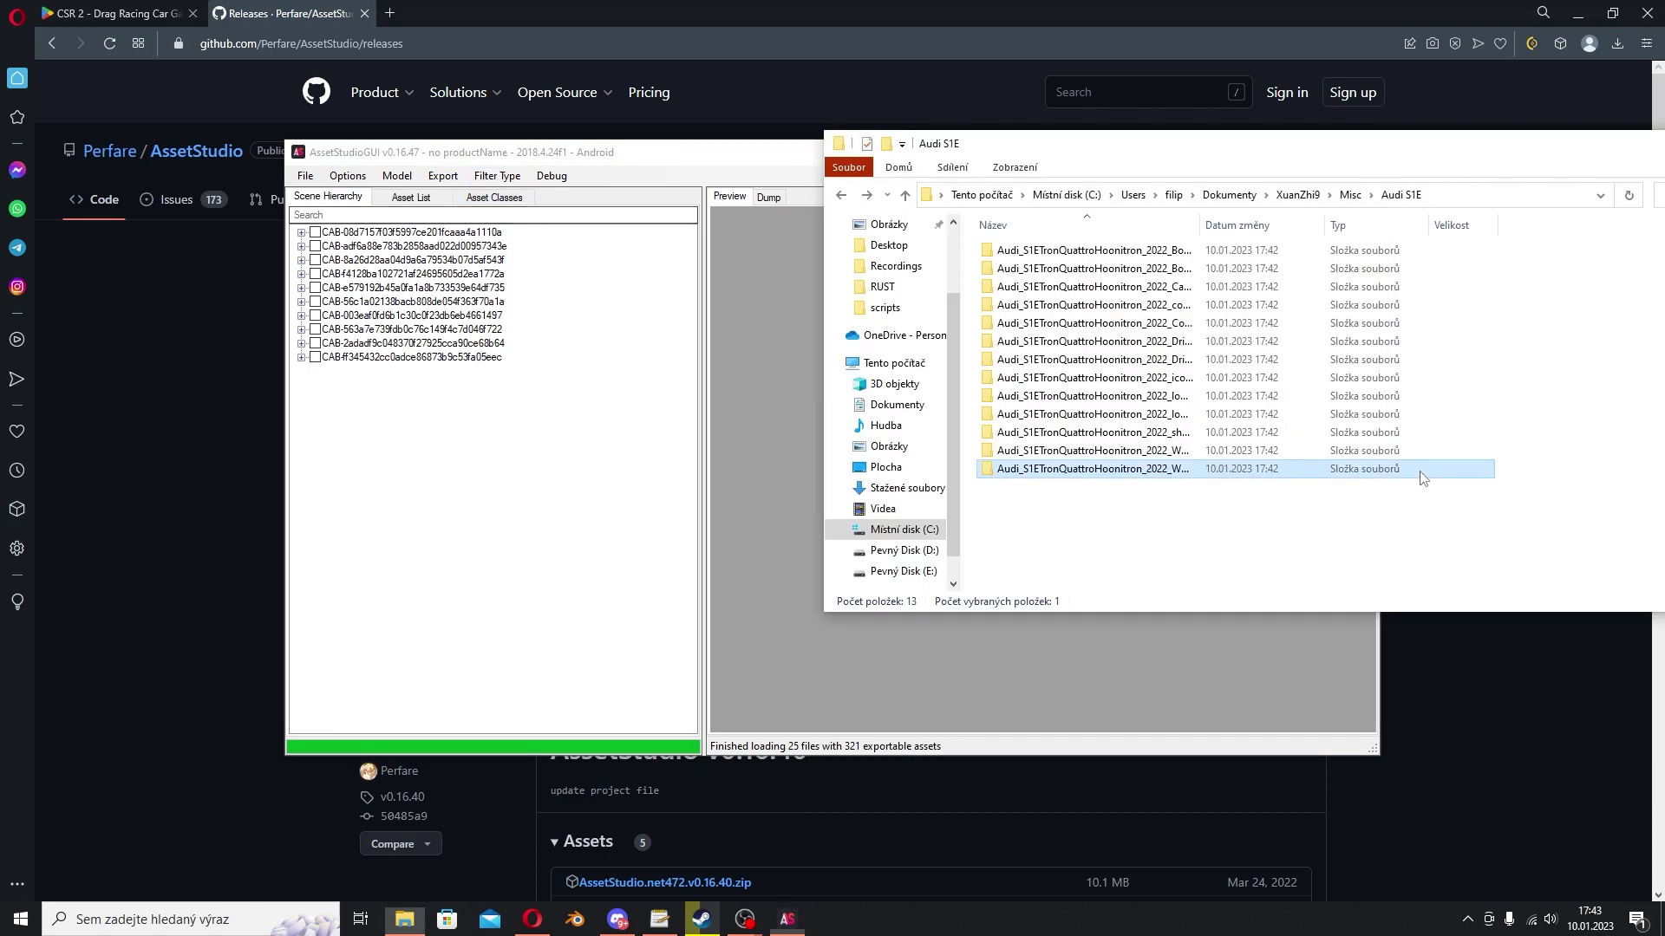
left_click(839, 196)
double_click(1030, 252)
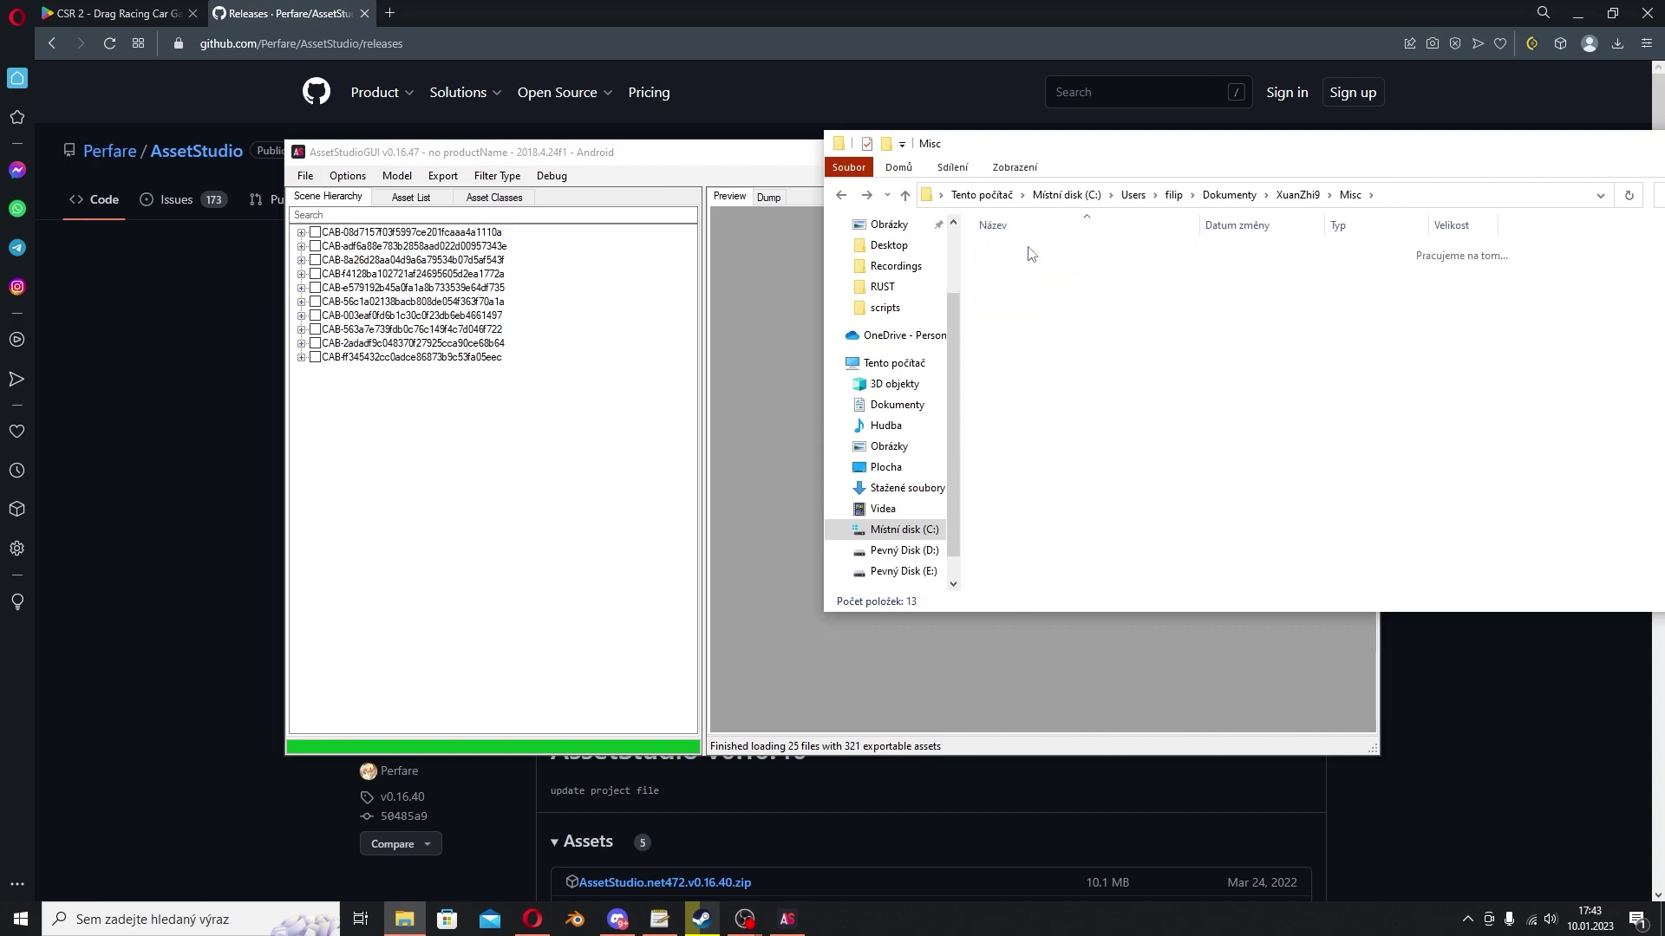
left_click(841, 195)
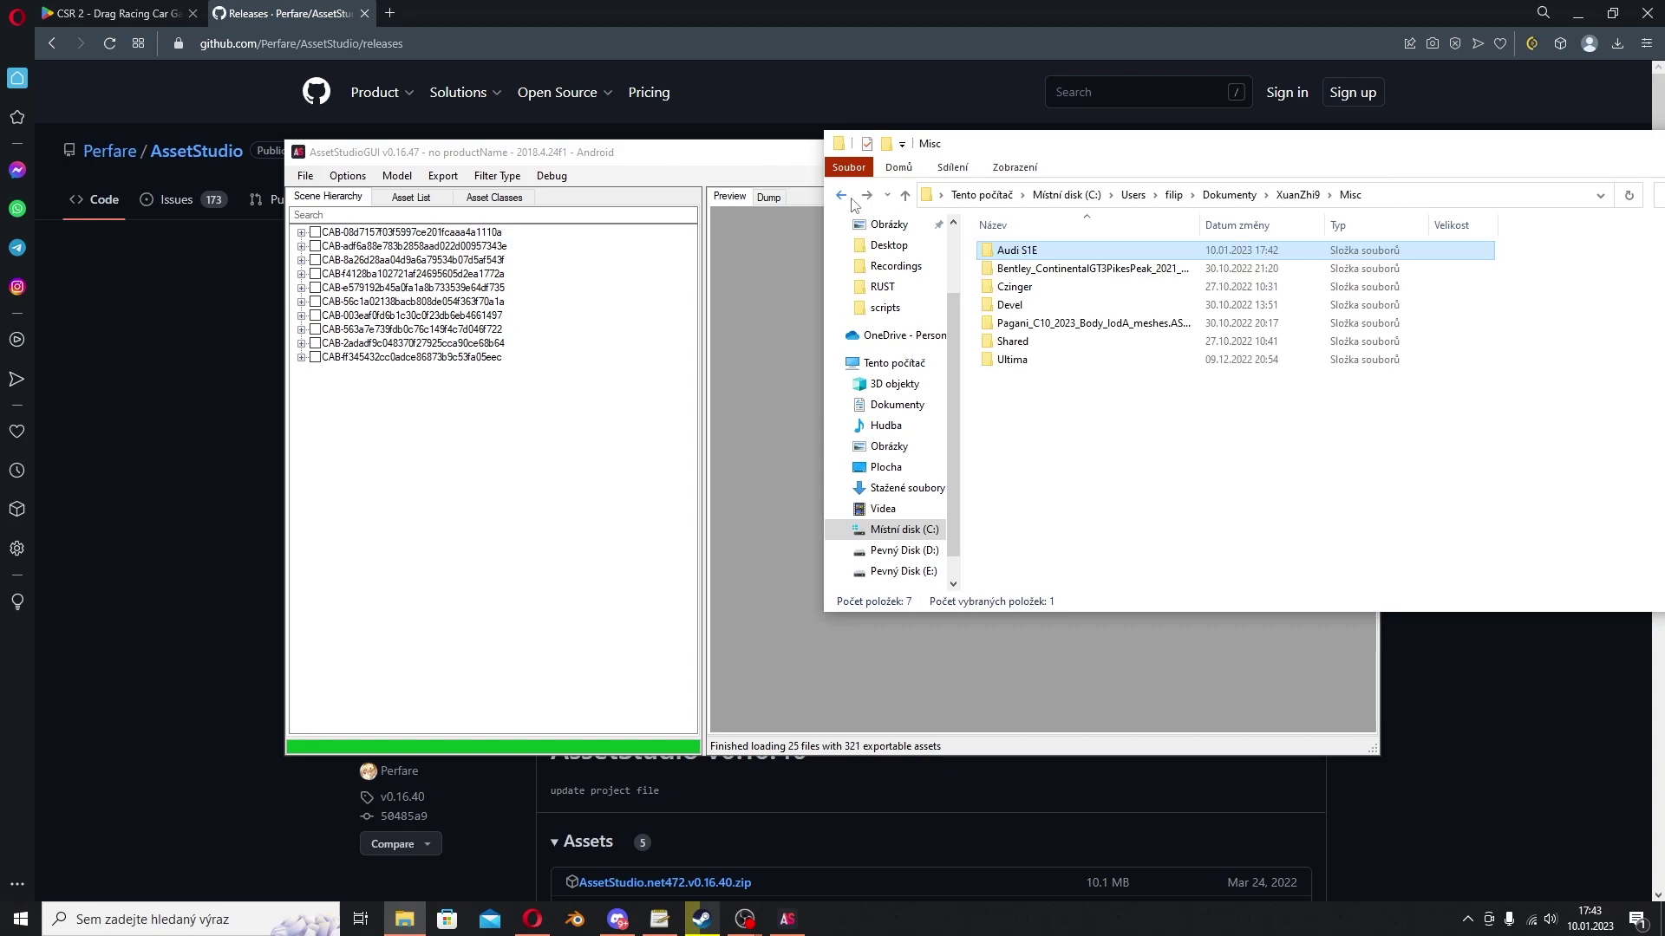
Create a new folder in Misc named 'AudiS1E Export'
right_click(1109, 446)
mouse_move(1274, 652)
left_click(1379, 653)
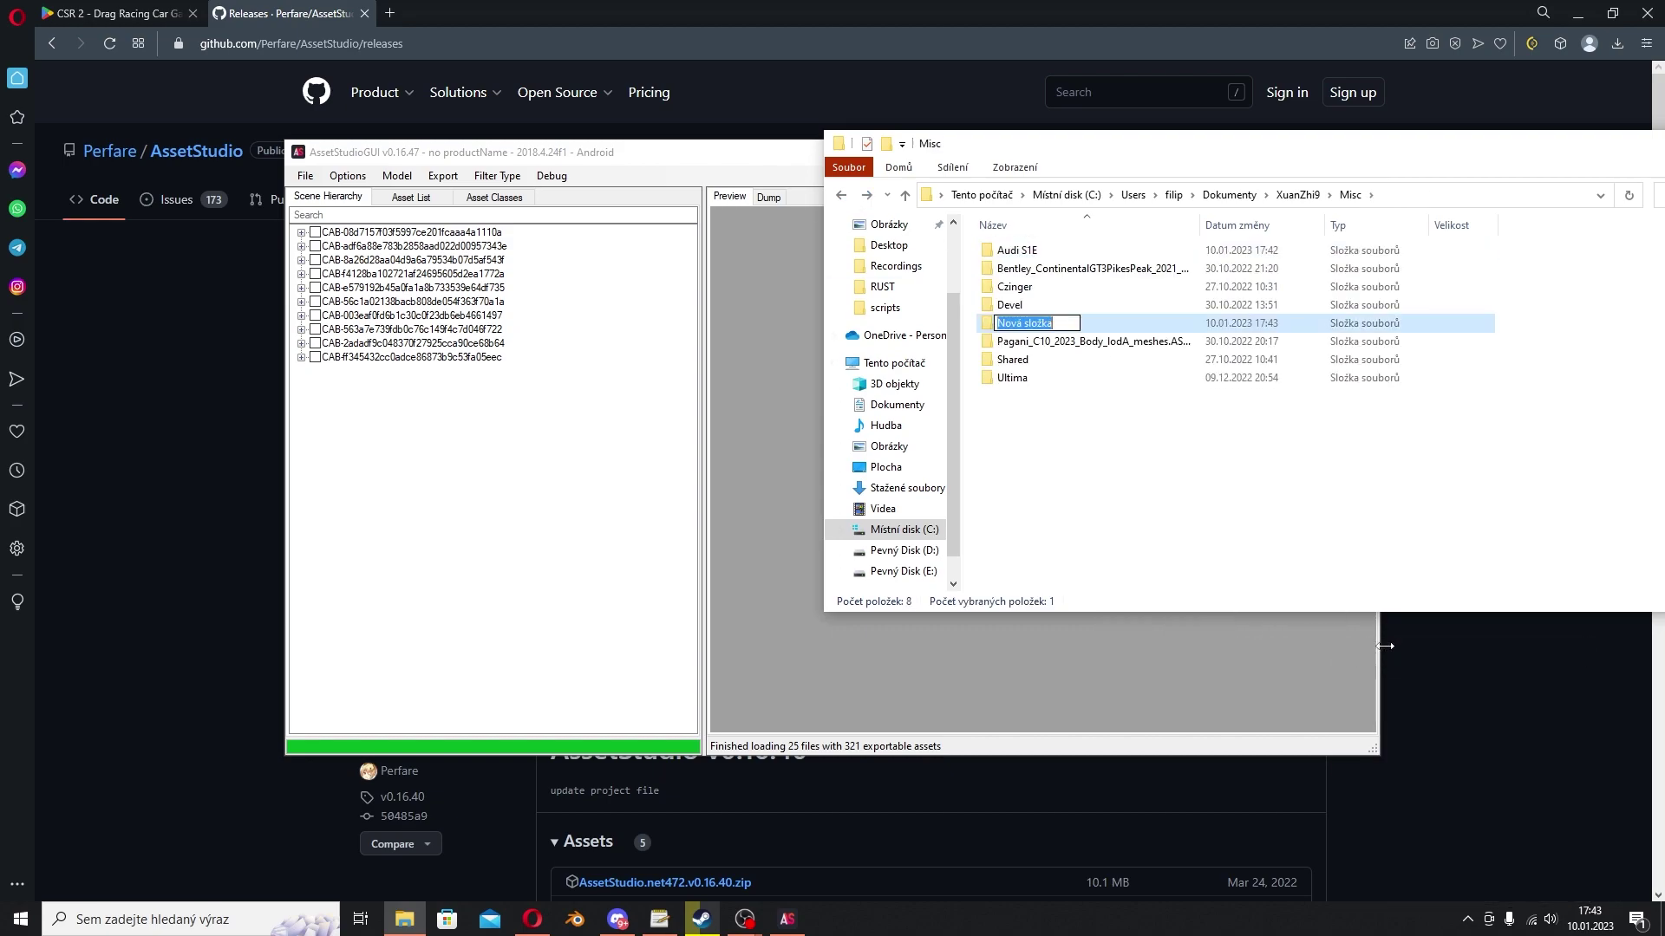
type("A")
key("BackSpace")
type("udiS1E Export")
key("Return")
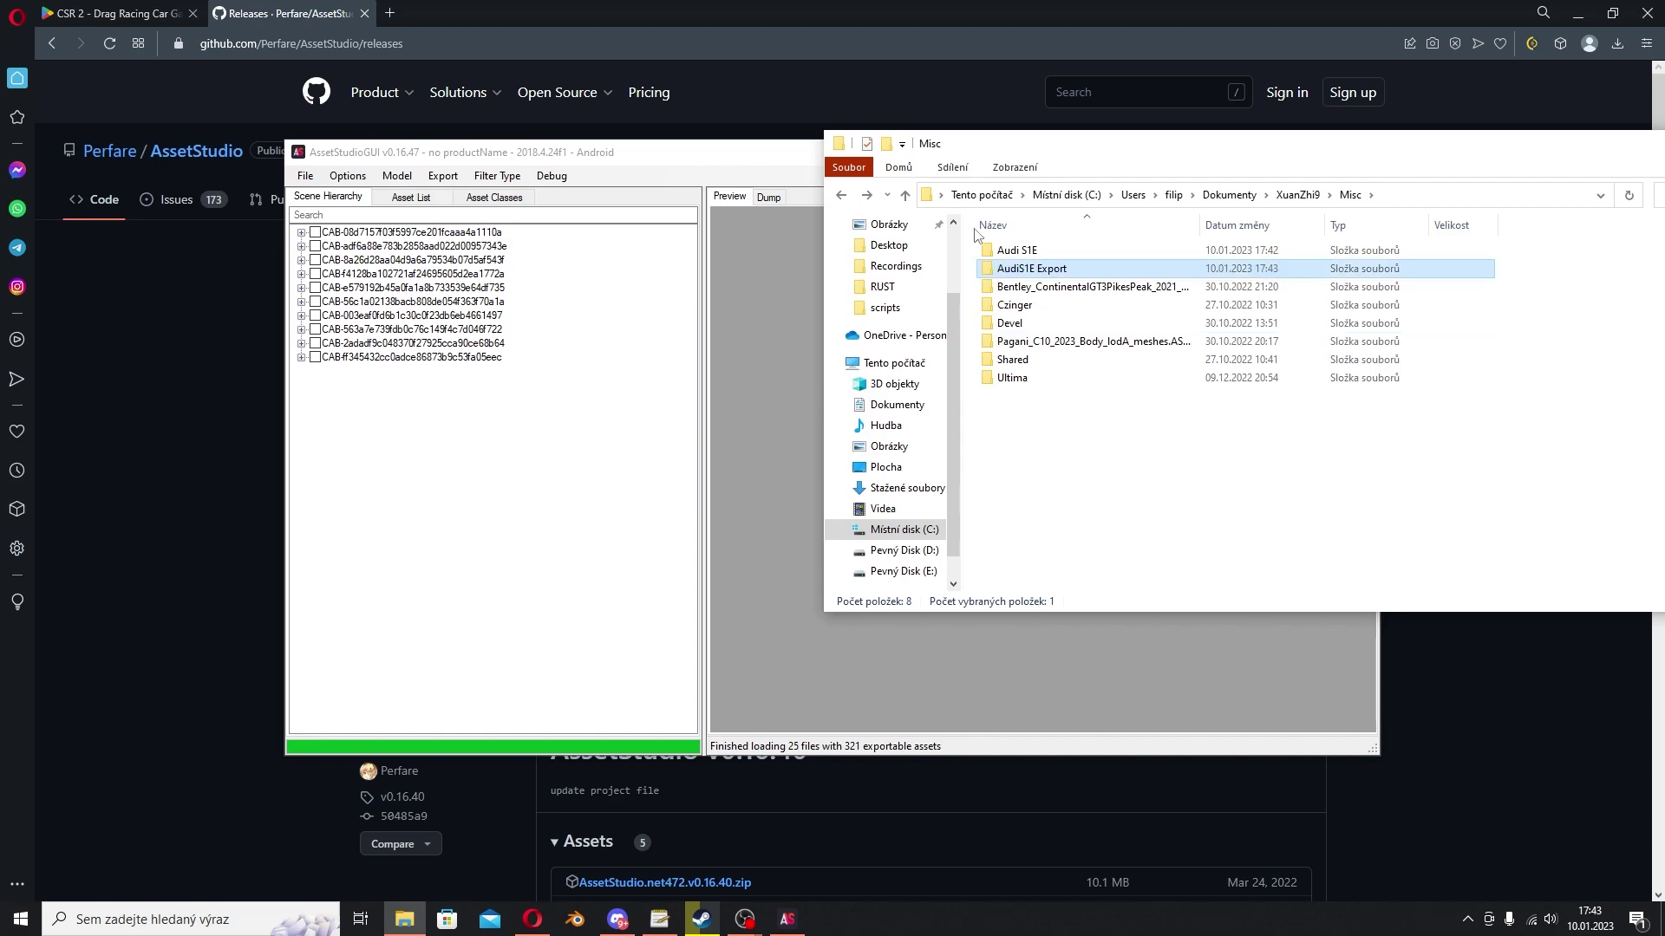
Export the filtered Mesh and Texture2D assets into the AudiS1E Export folder
left_click(446, 187)
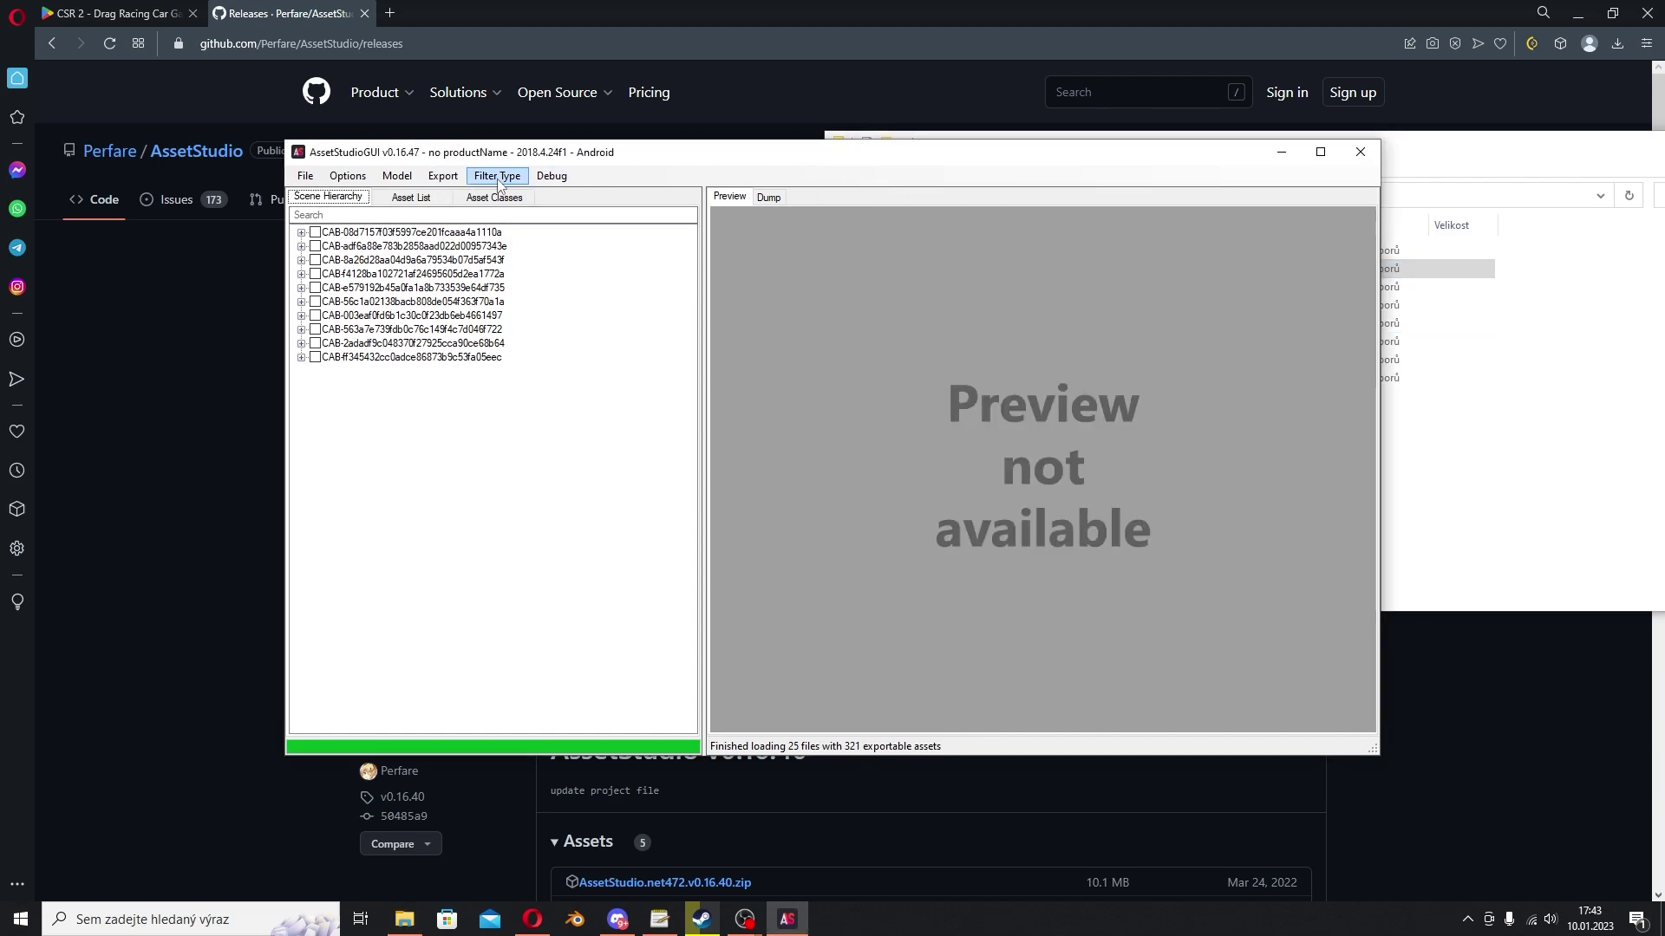
left_click(443, 176)
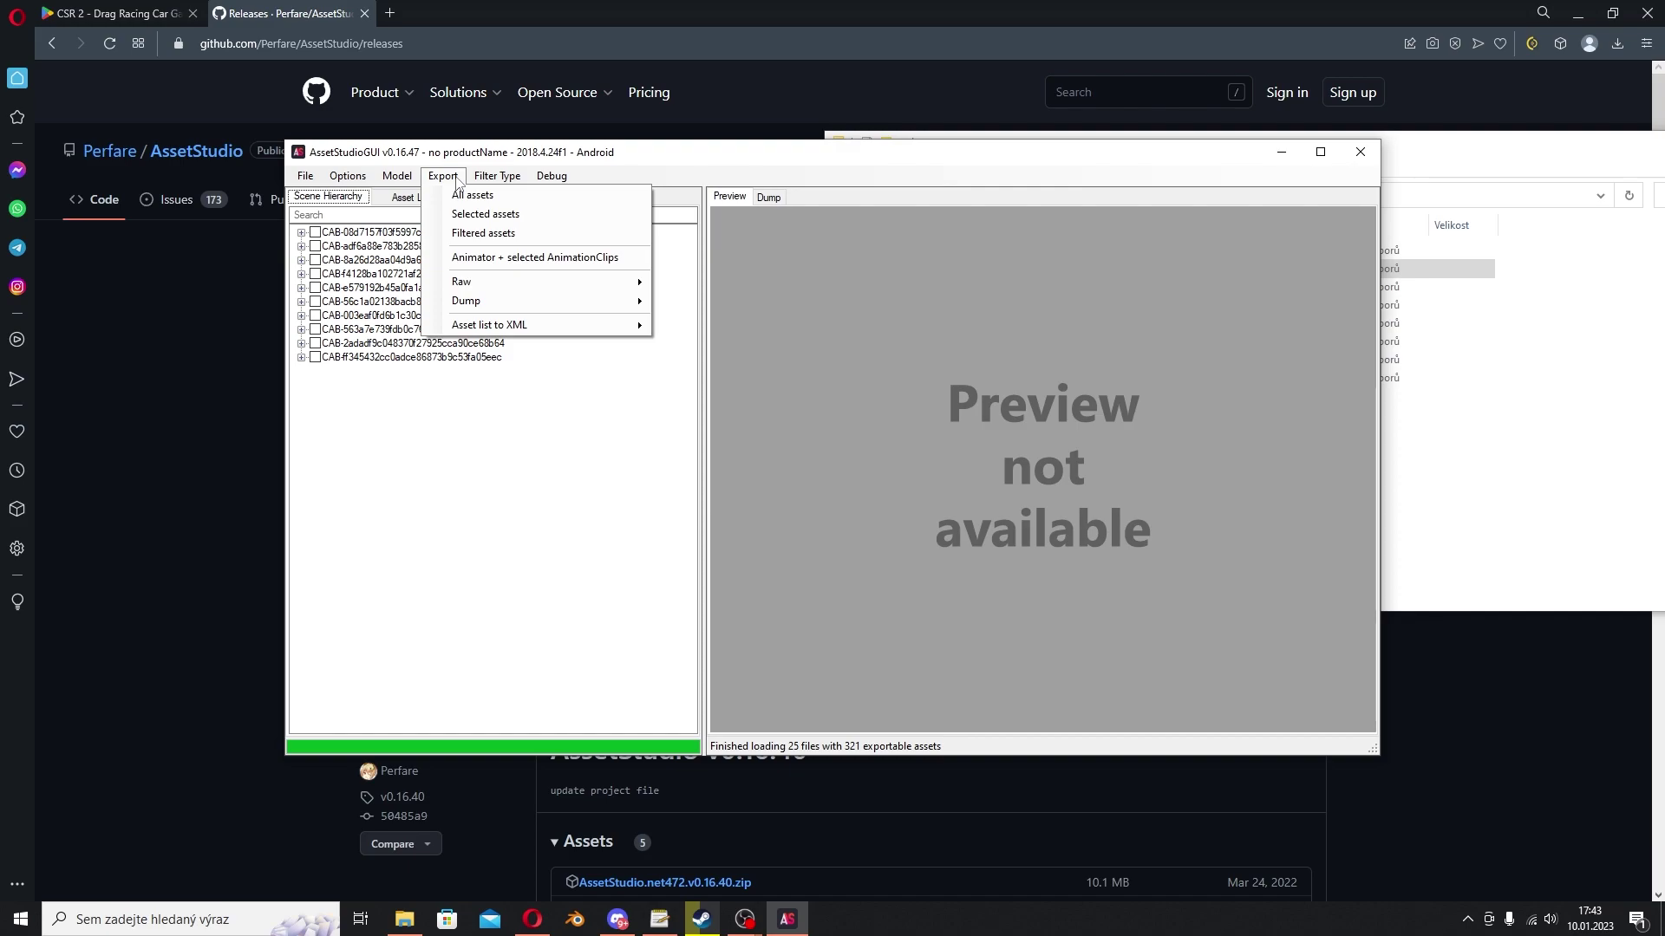
left_click(491, 234)
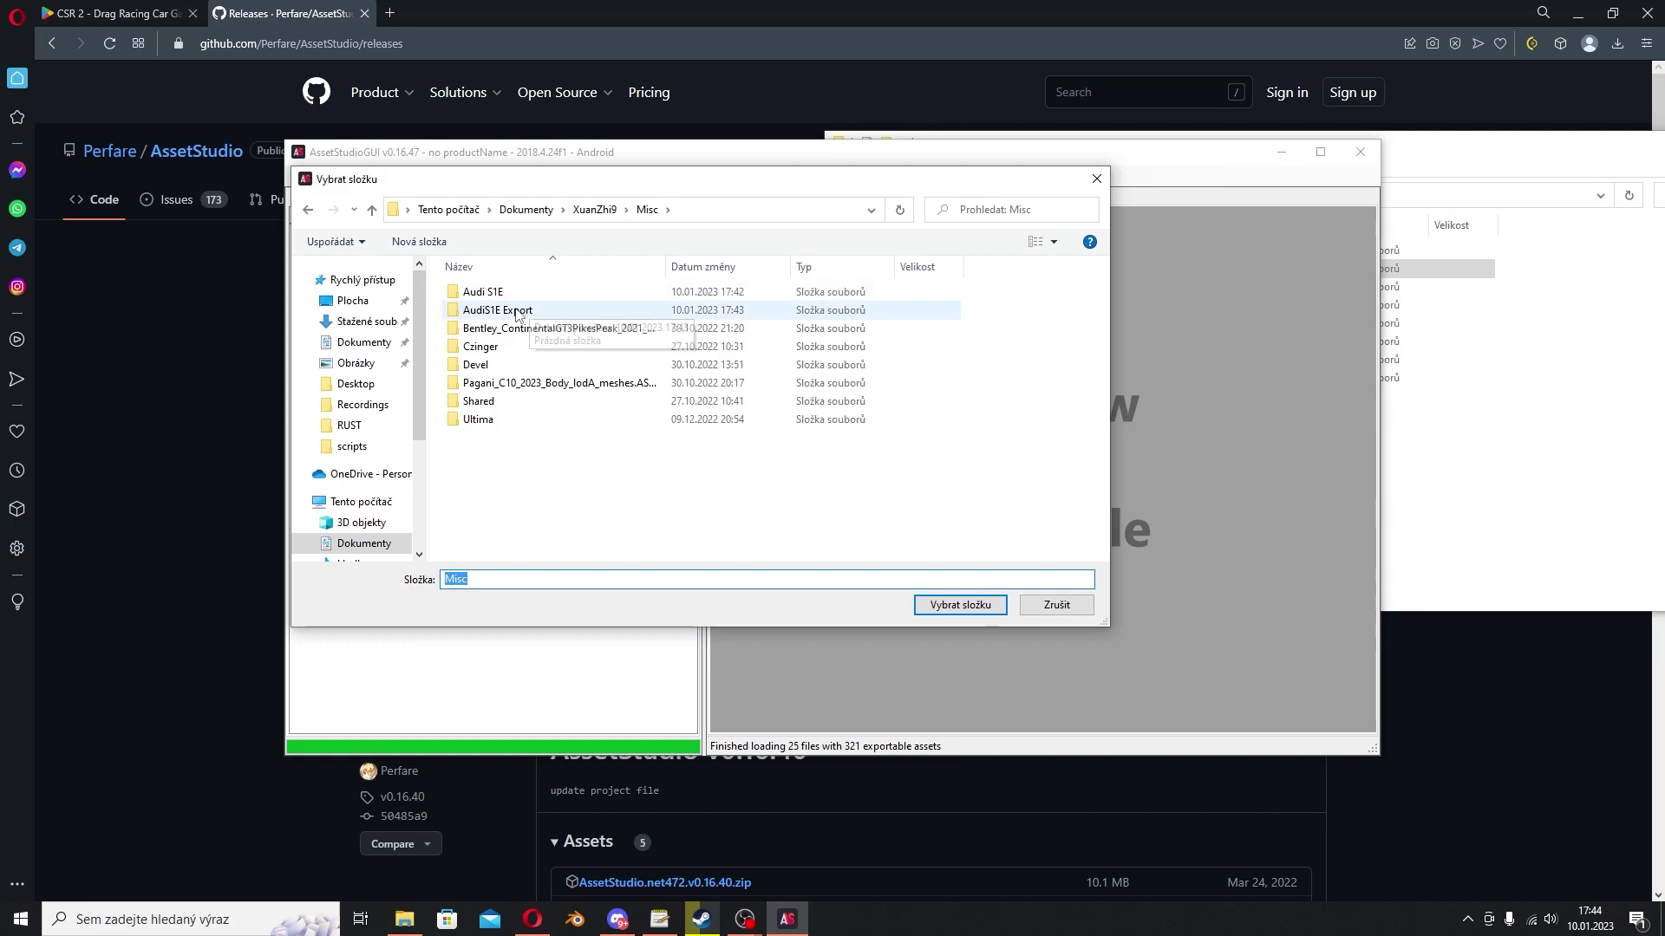
double_click(497, 310)
left_click(960, 605)
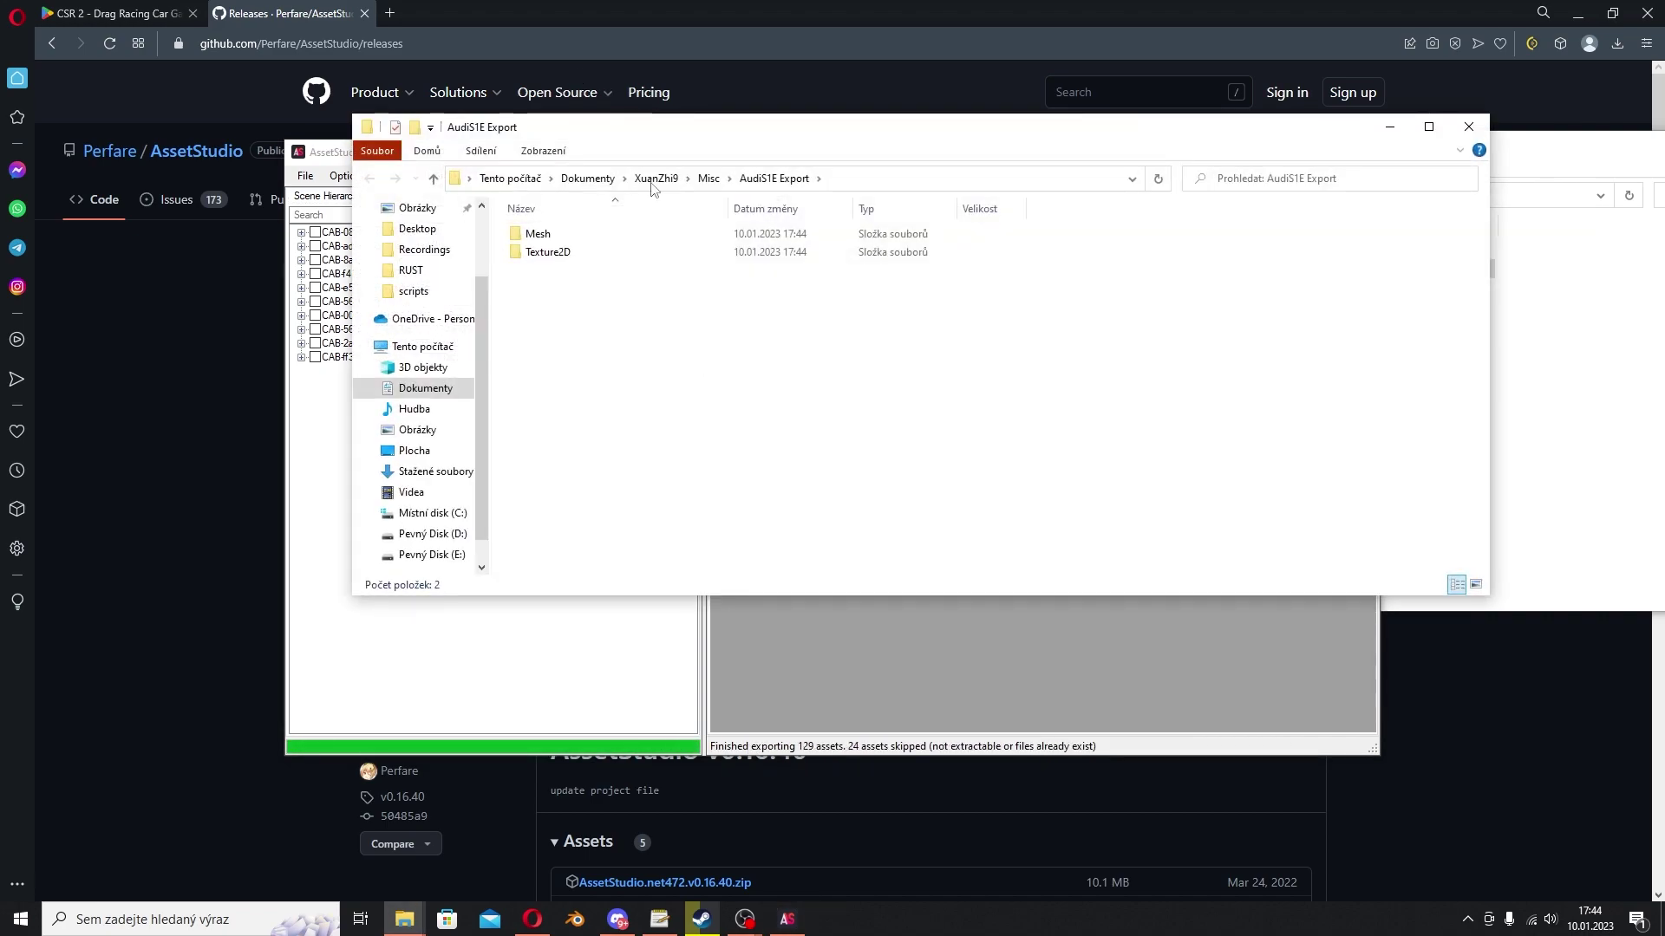
Browse the exported Mesh and Texture2D folders to check their contents
double_click(538, 234)
scroll(626, 347, "down", 5)
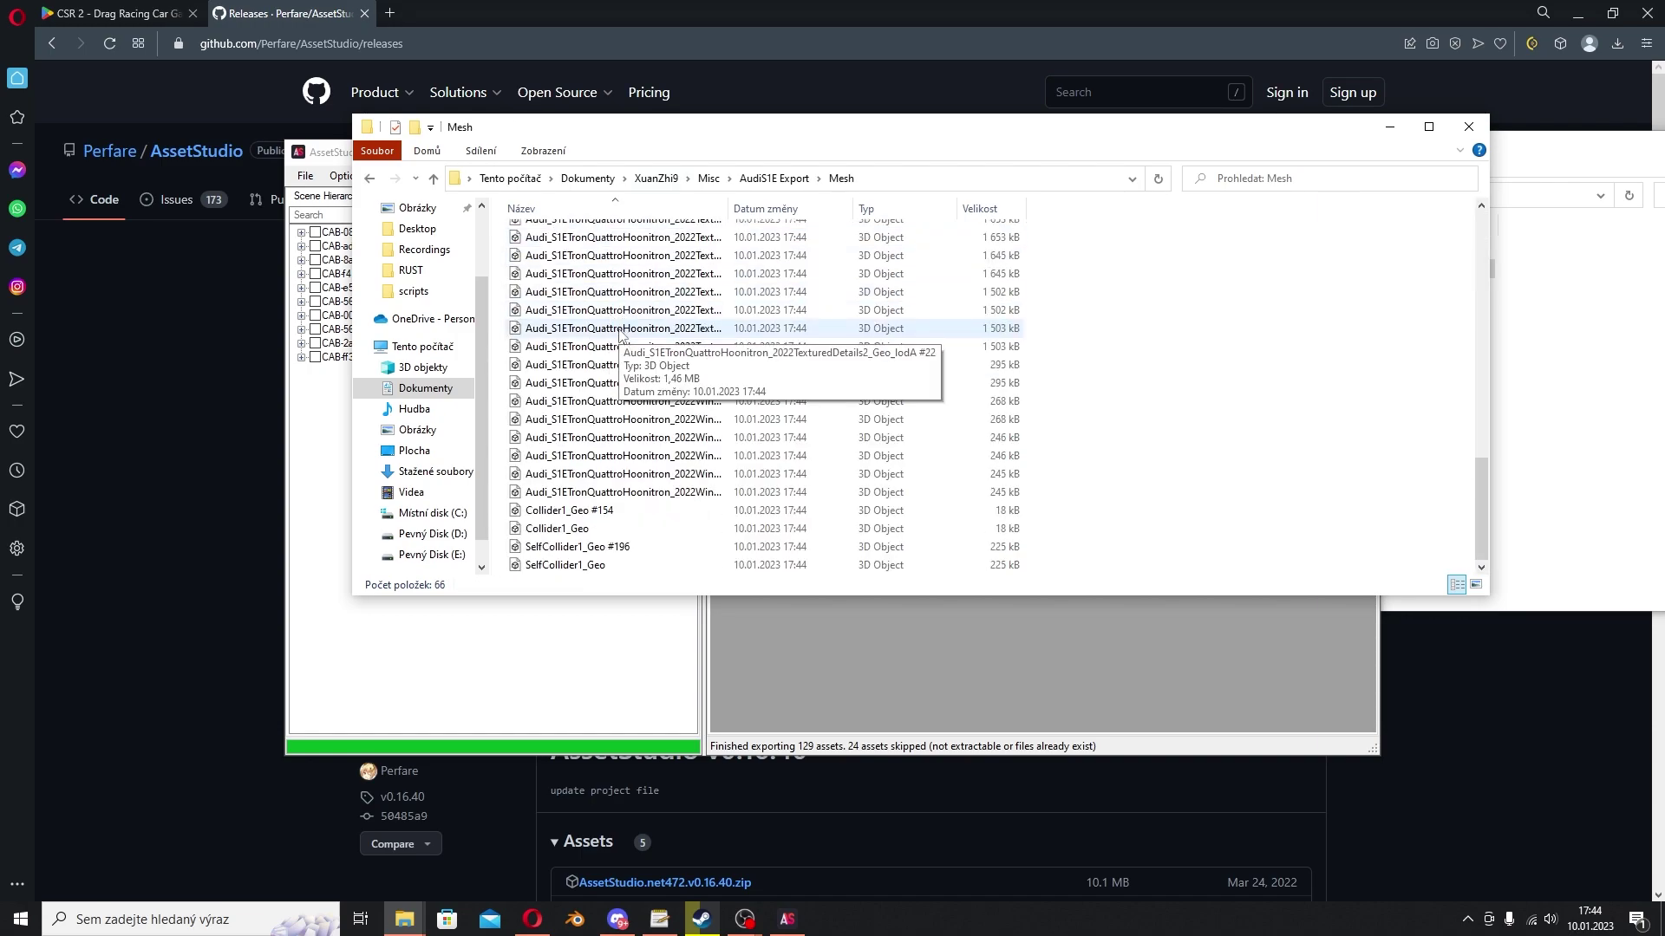
scroll(626, 346, "up", 5)
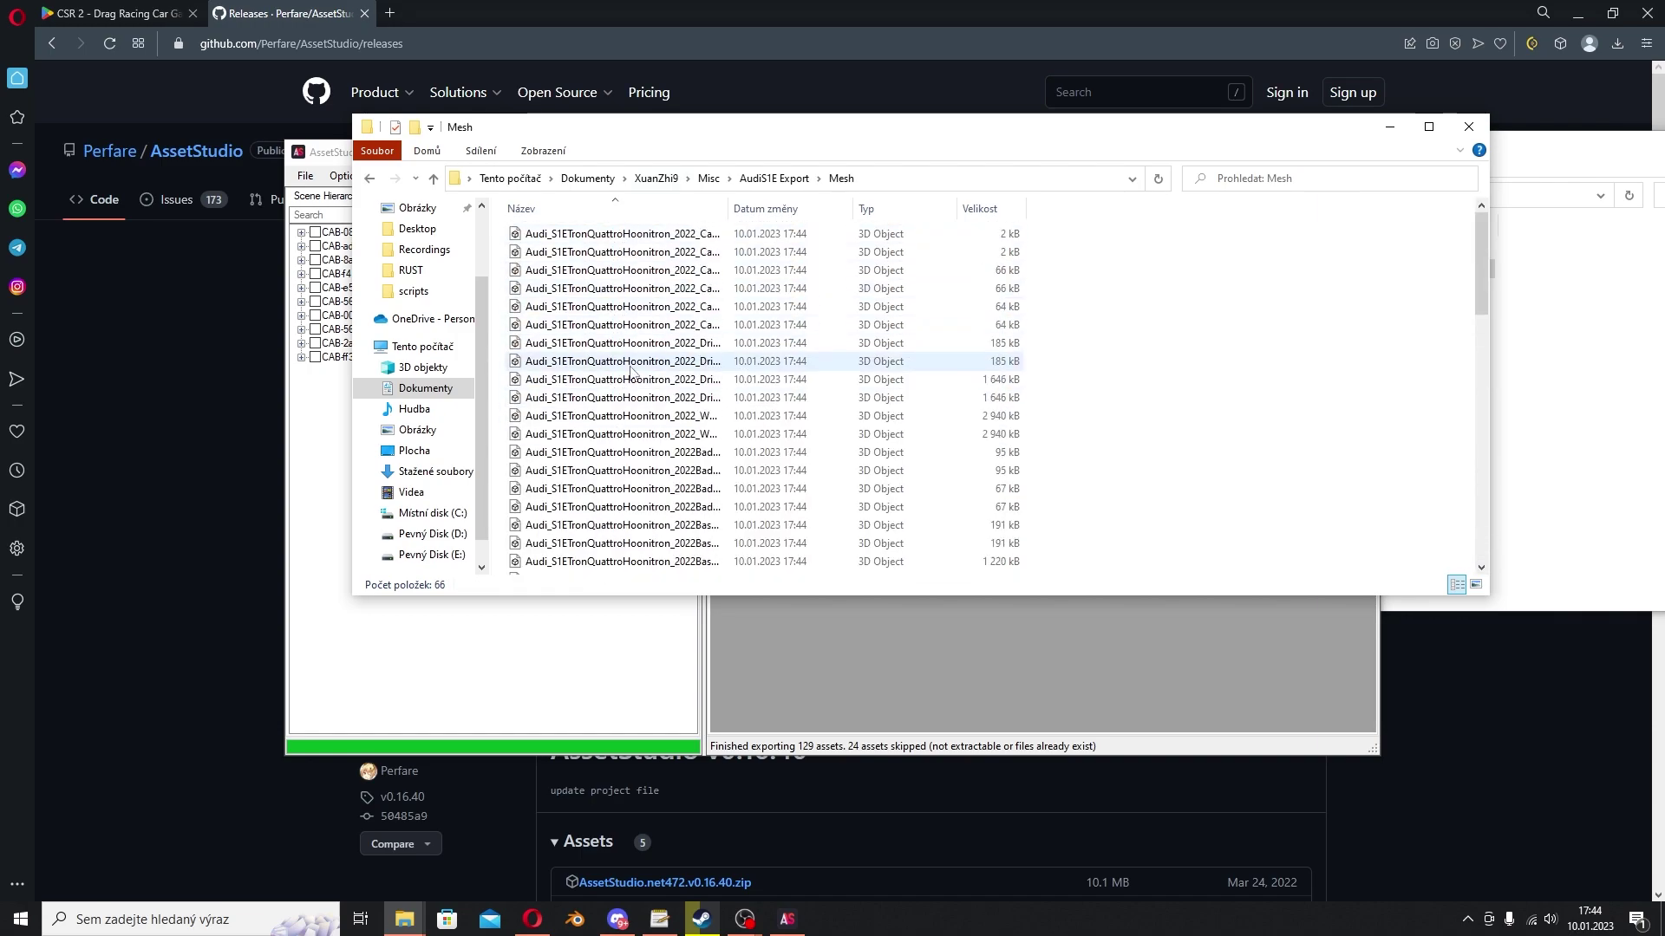
left_click(369, 177)
double_click(606, 252)
scroll(601, 390, "down", 5)
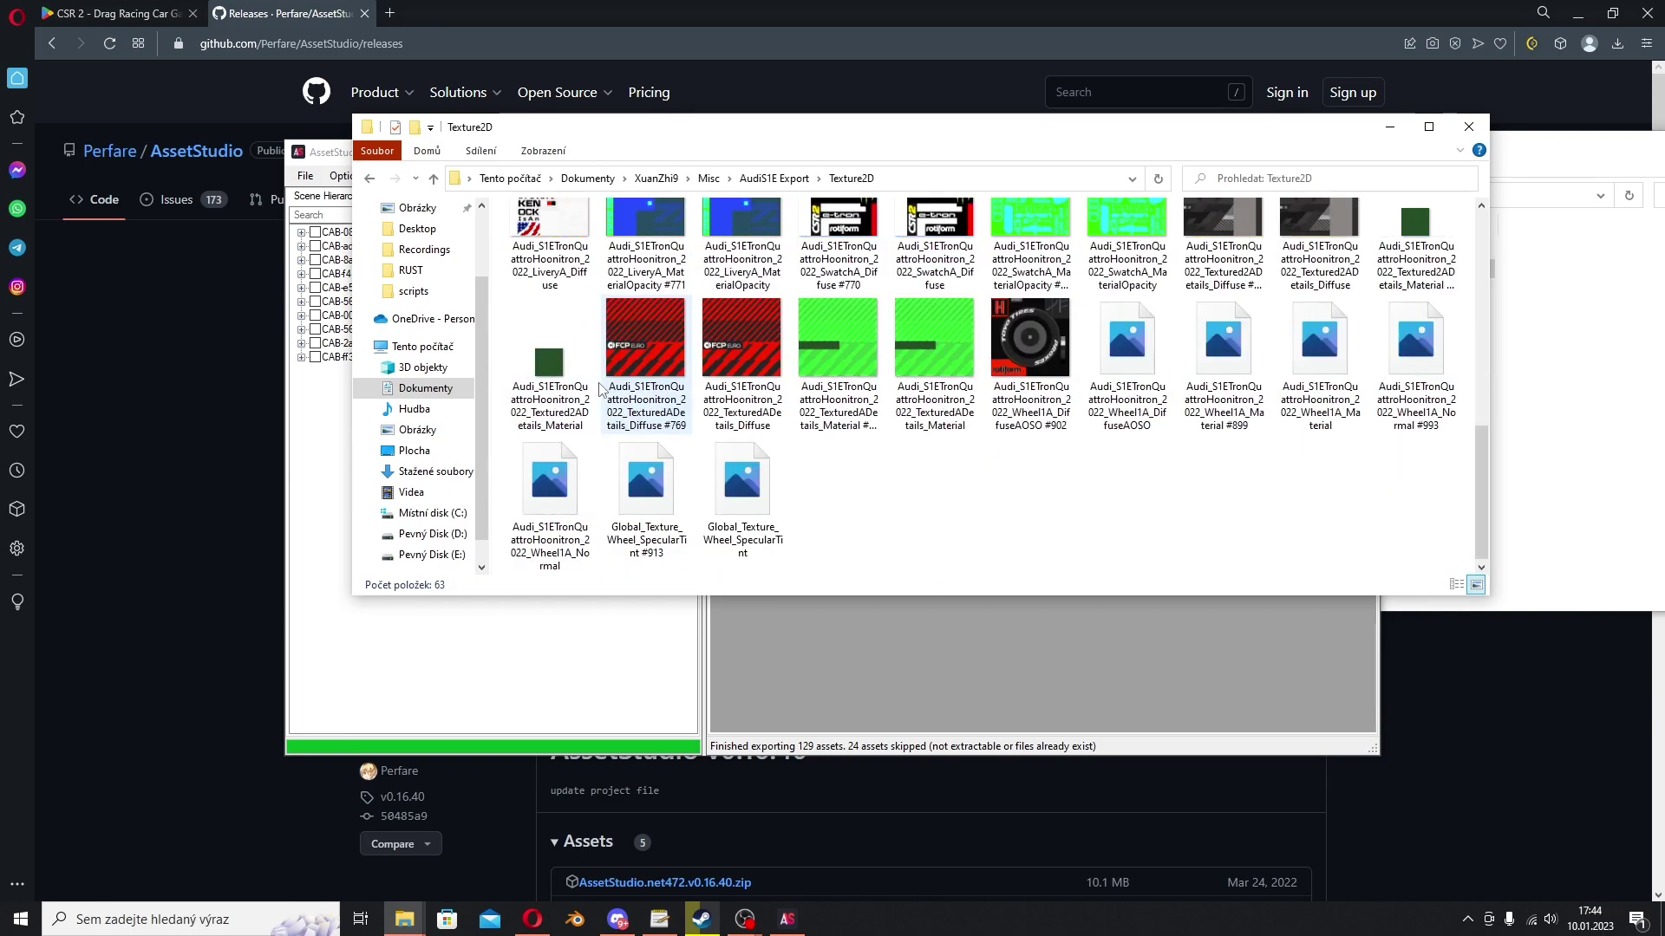
scroll(601, 390, "up", 5)
left_click(370, 178)
Check a 64 kB mesh file's properties, then close Explorer and launch Blender
double_click(592, 233)
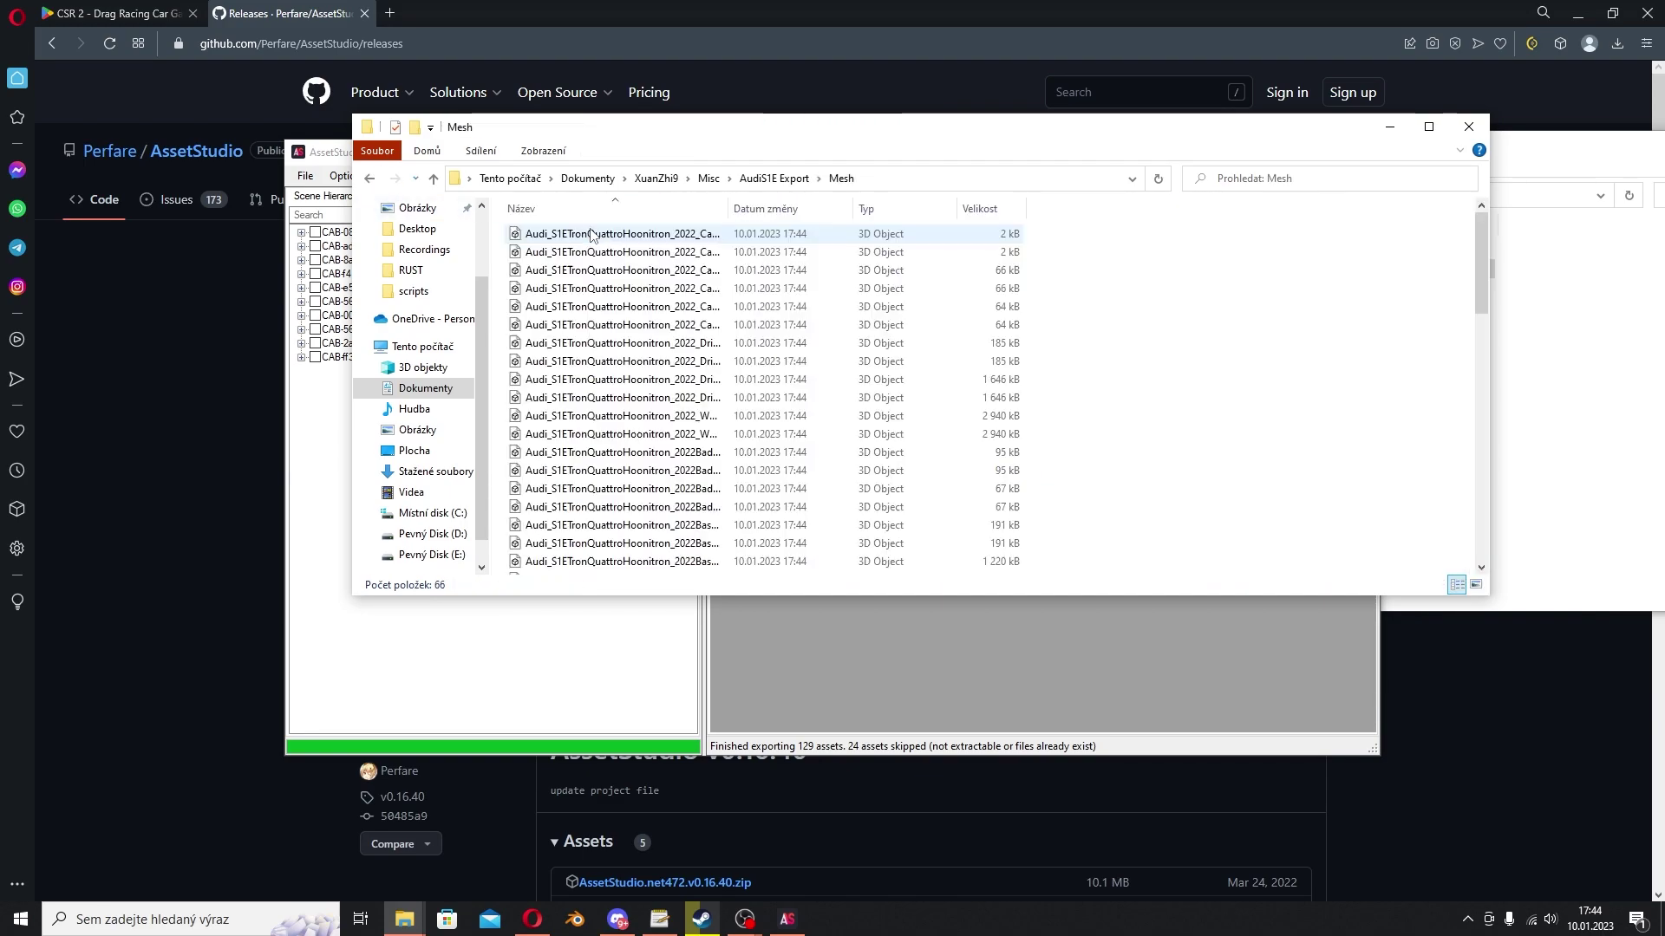
left_click(602, 309)
right_click(602, 310)
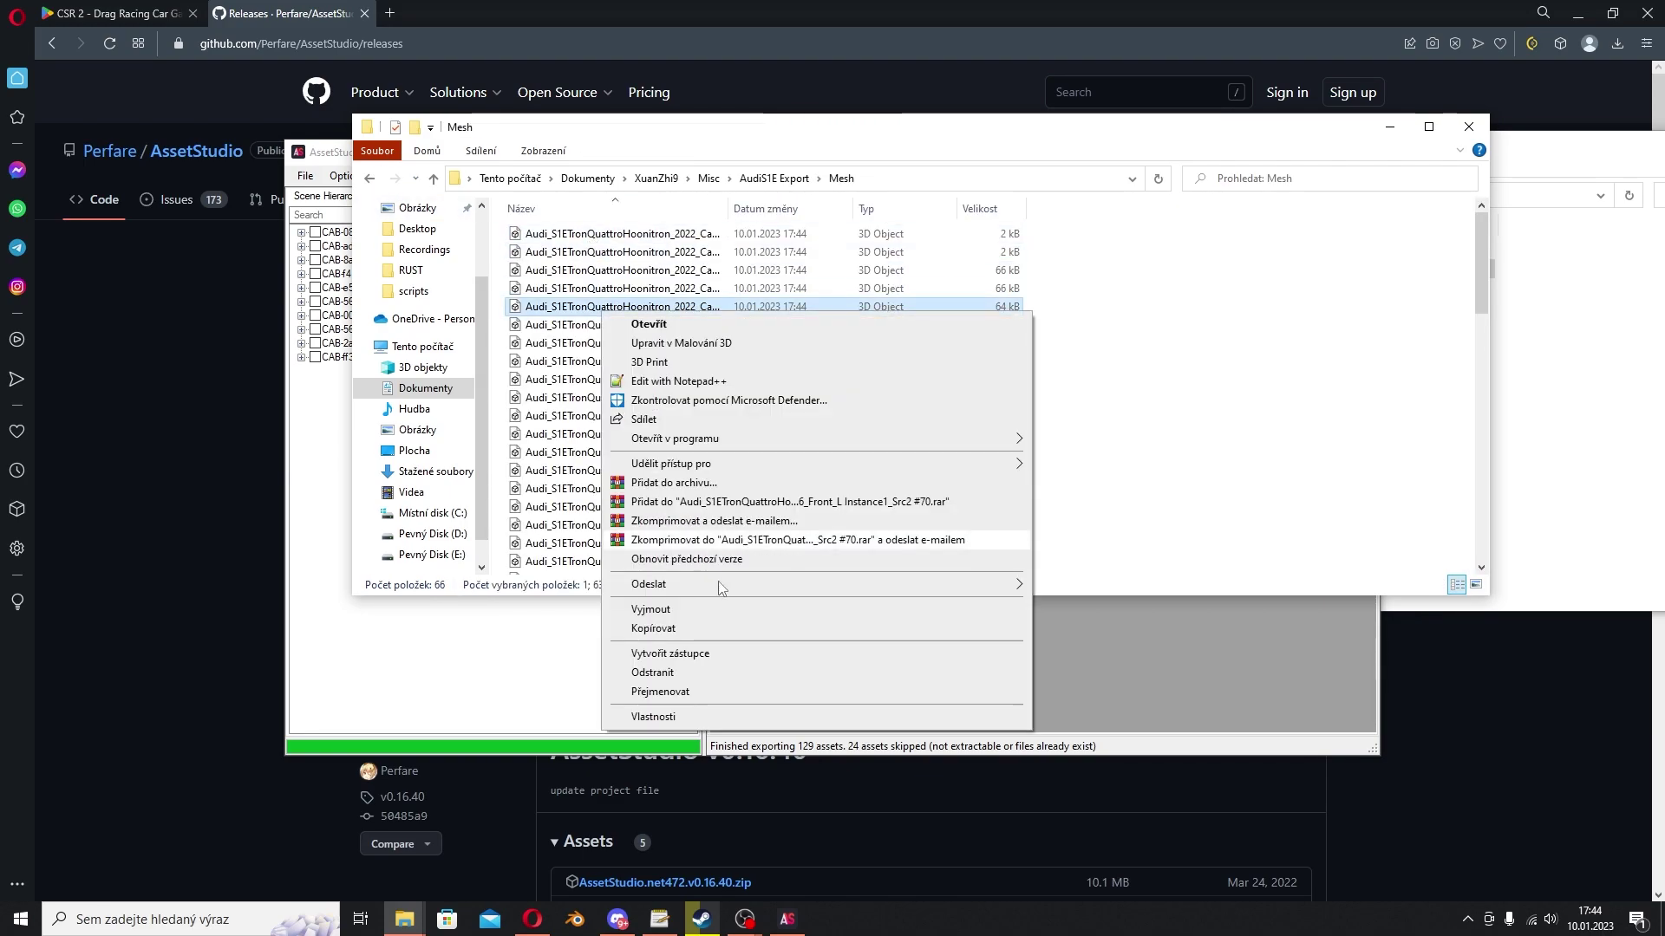
left_click(734, 716)
left_click(916, 324)
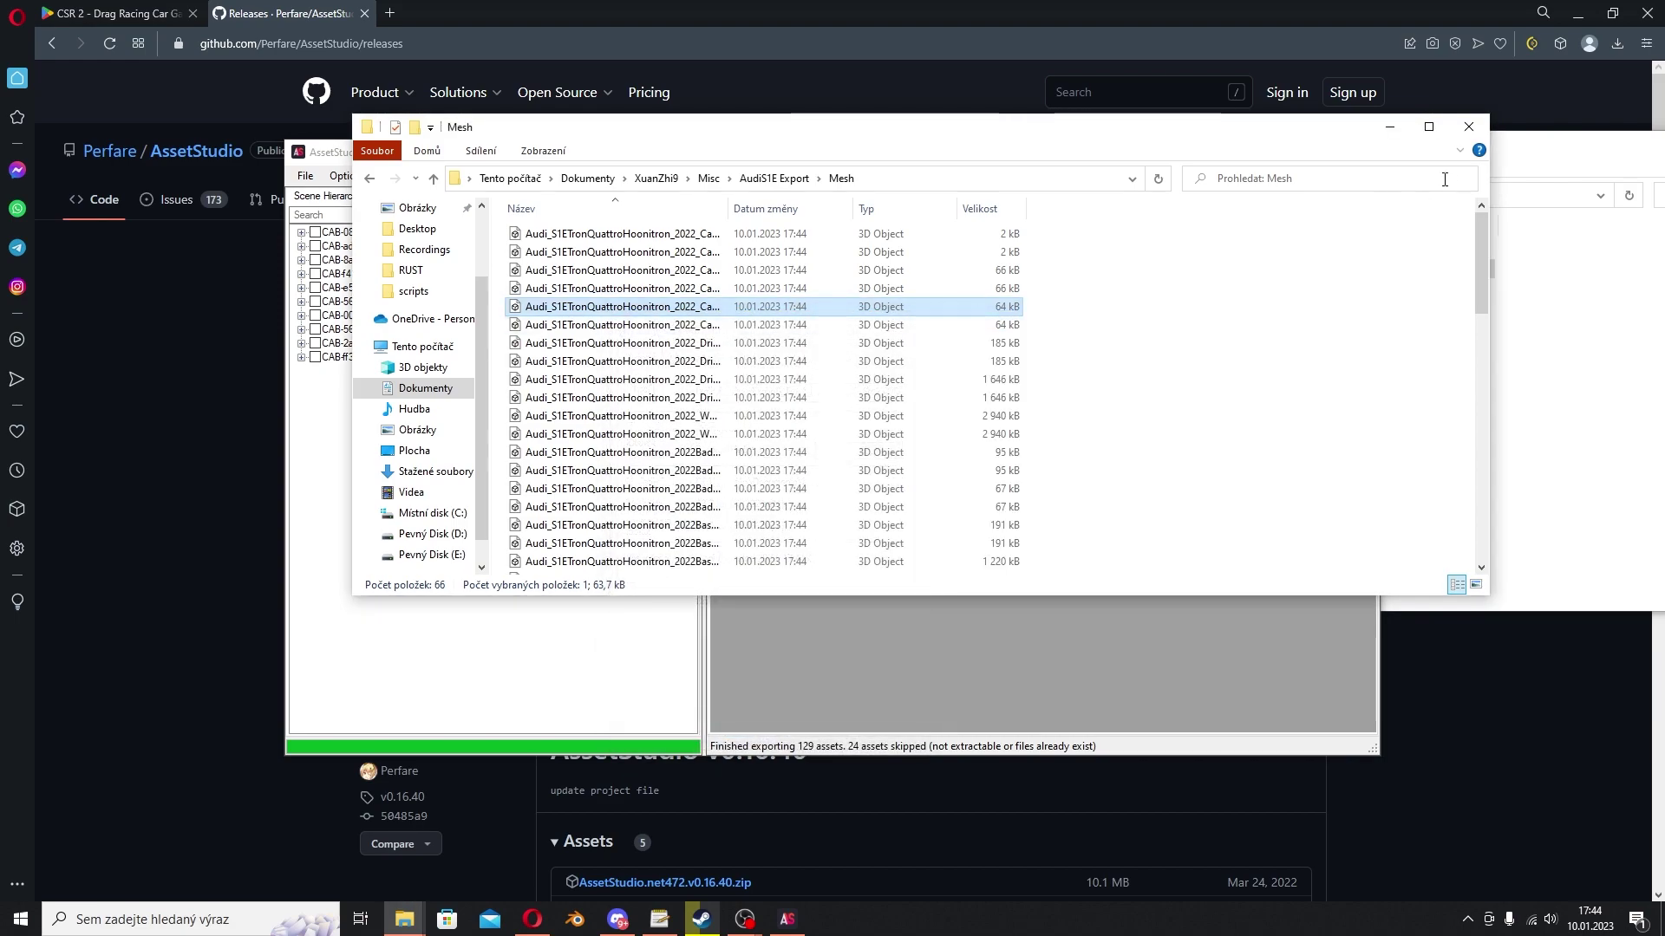
left_click(1460, 150)
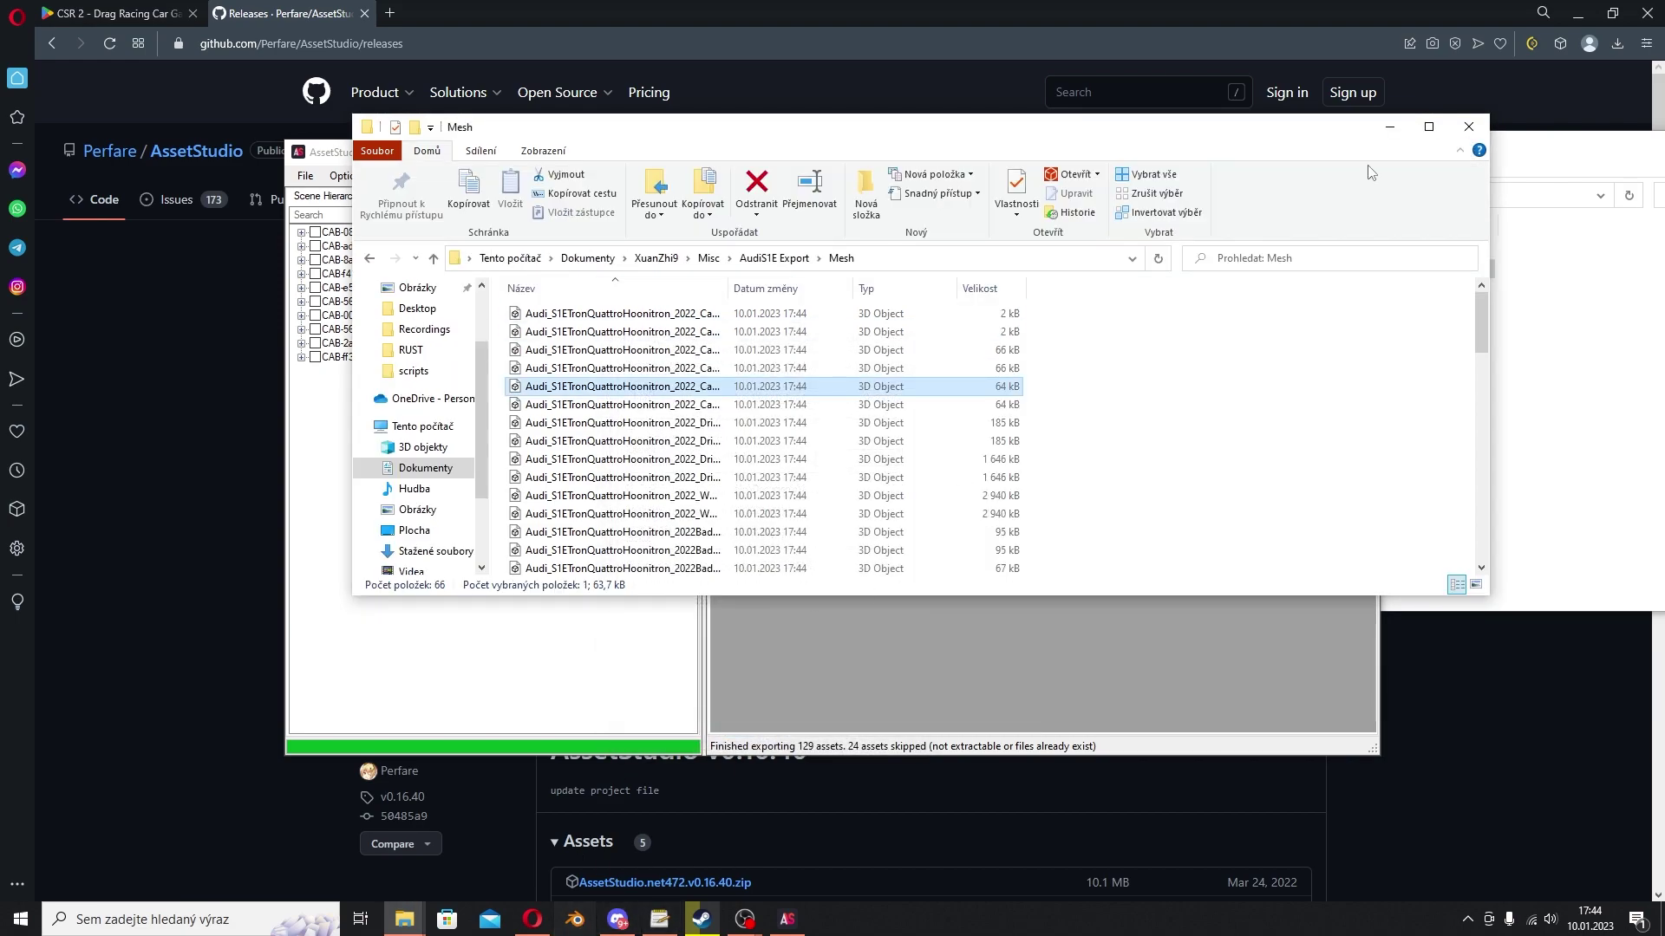
left_click(1469, 126)
left_click(585, 930)
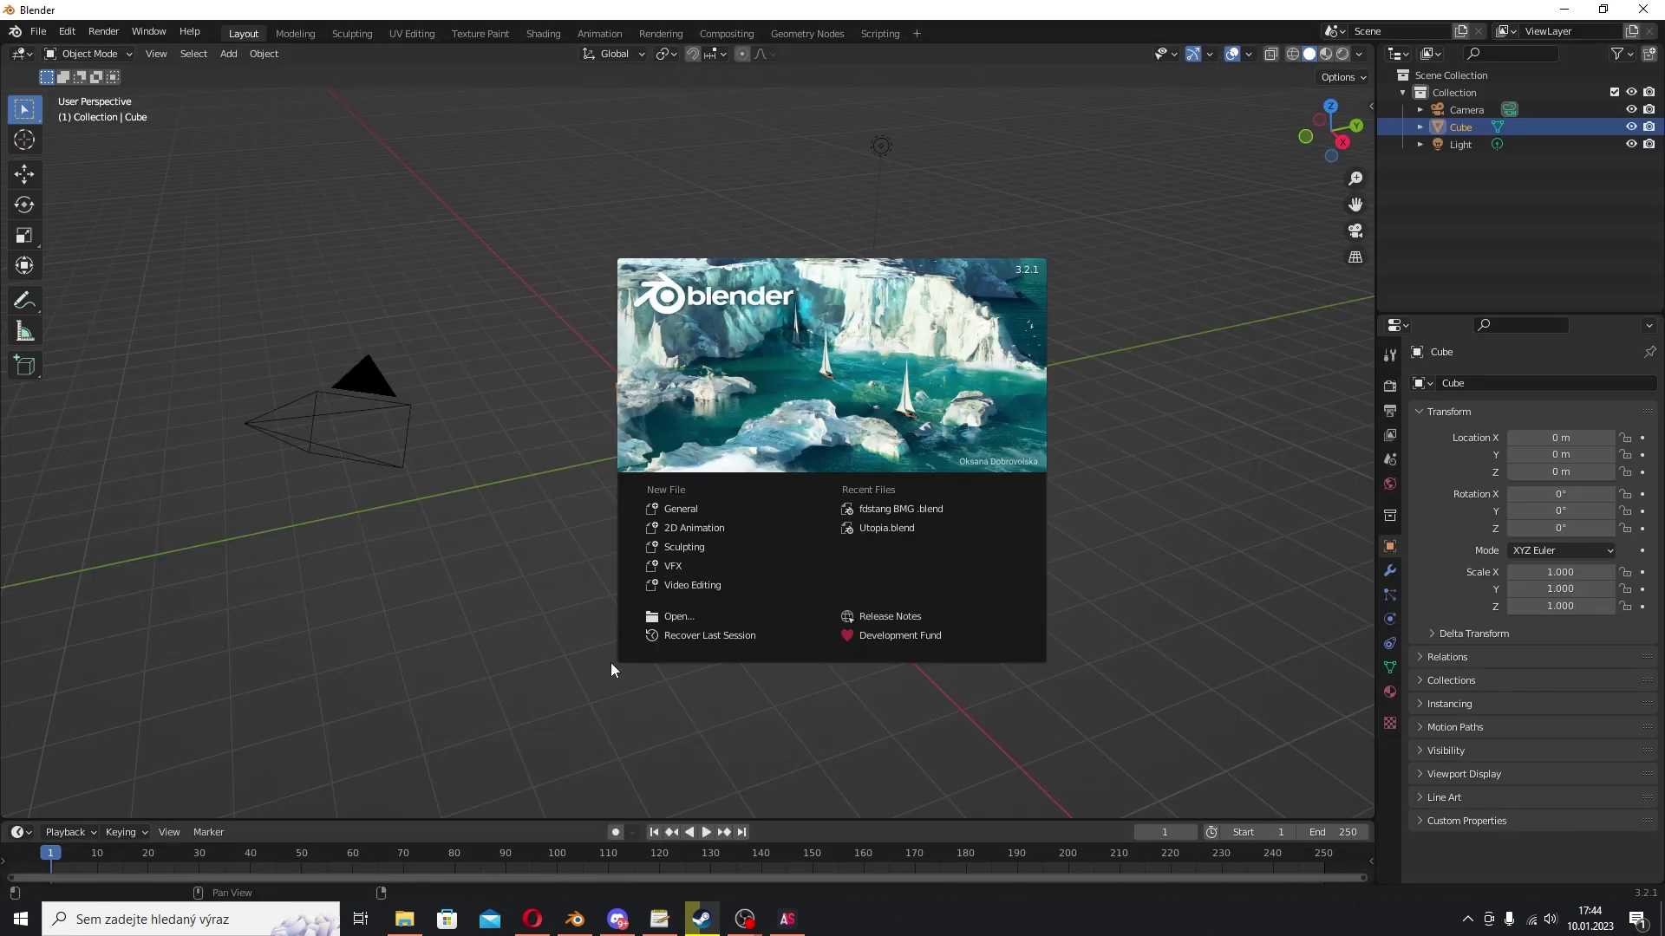
Dismiss the splash screen and delete the default camera, cube and light
left_click(610, 661)
key("a")
key("Delete")
Start a Wavefront Batch (.obj) import and browse to Documents\XuanZhi9\Misc\AudiS1E Export\Mesh
left_click(39, 35)
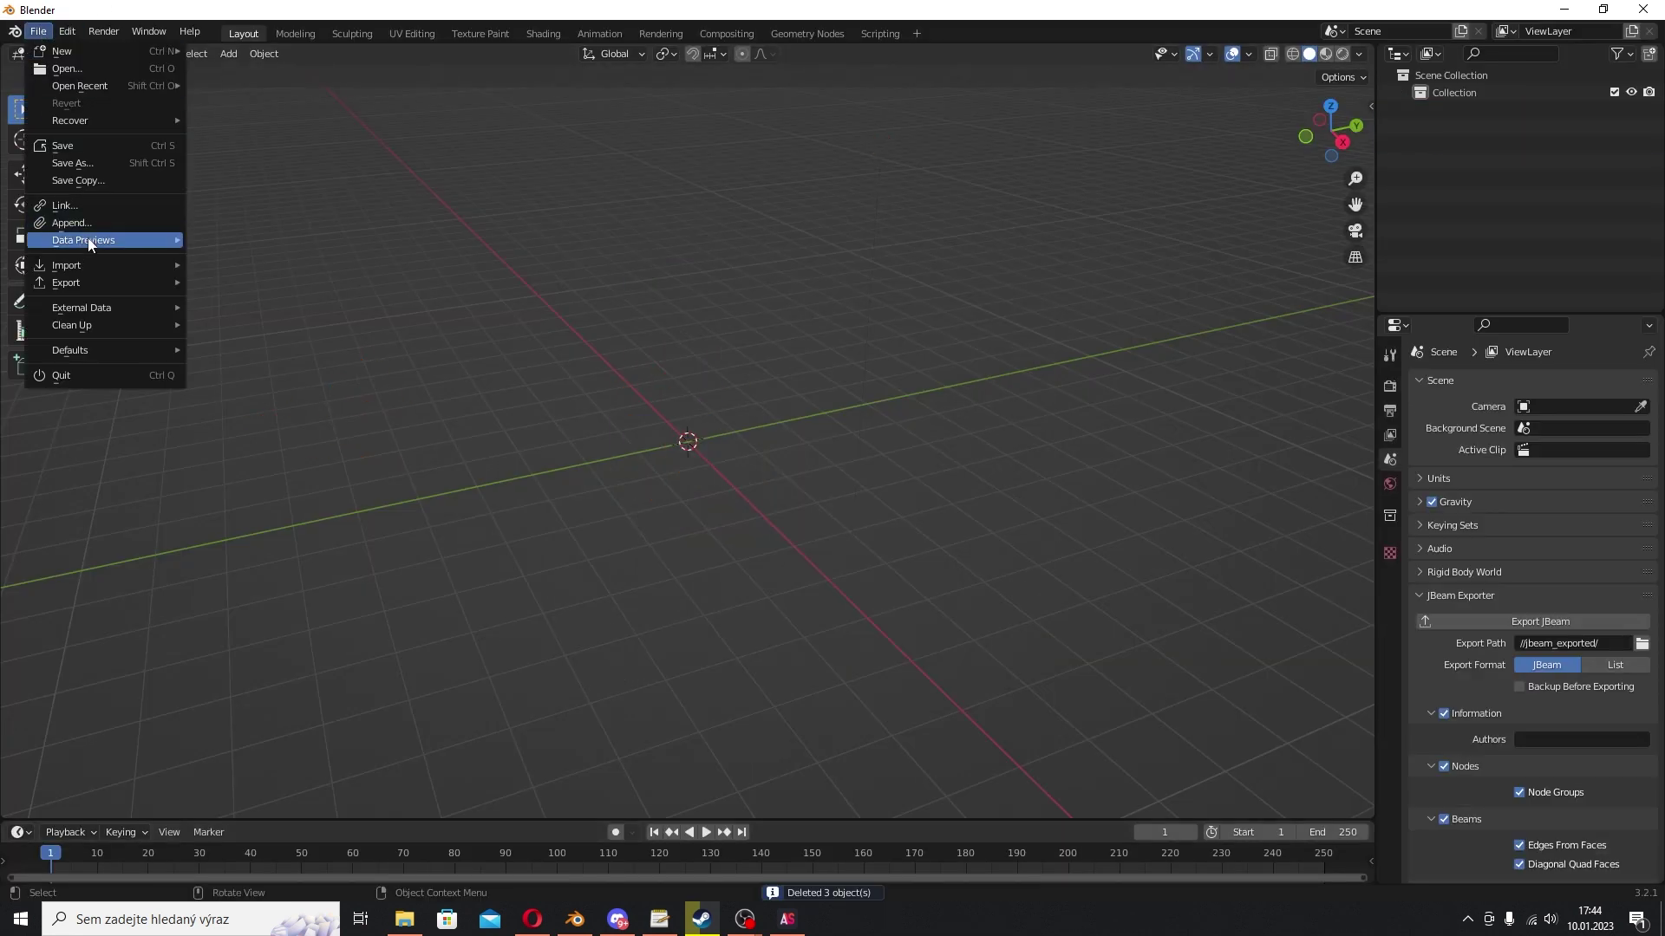
mouse_move(87, 265)
left_click(299, 491)
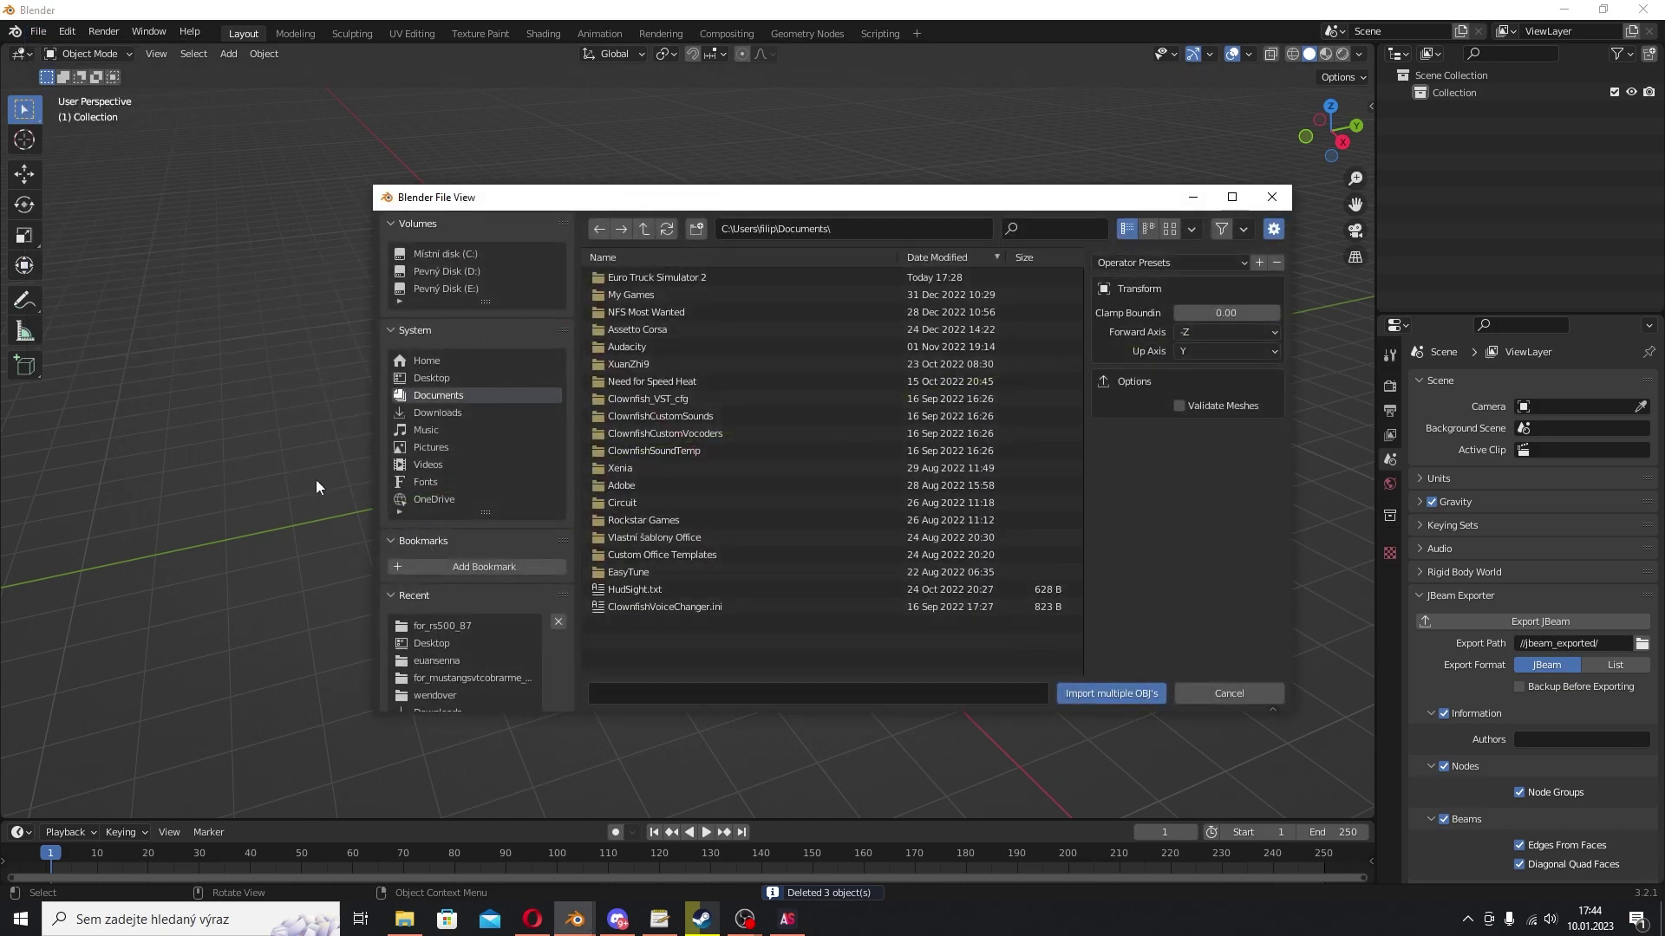
left_click(475, 414)
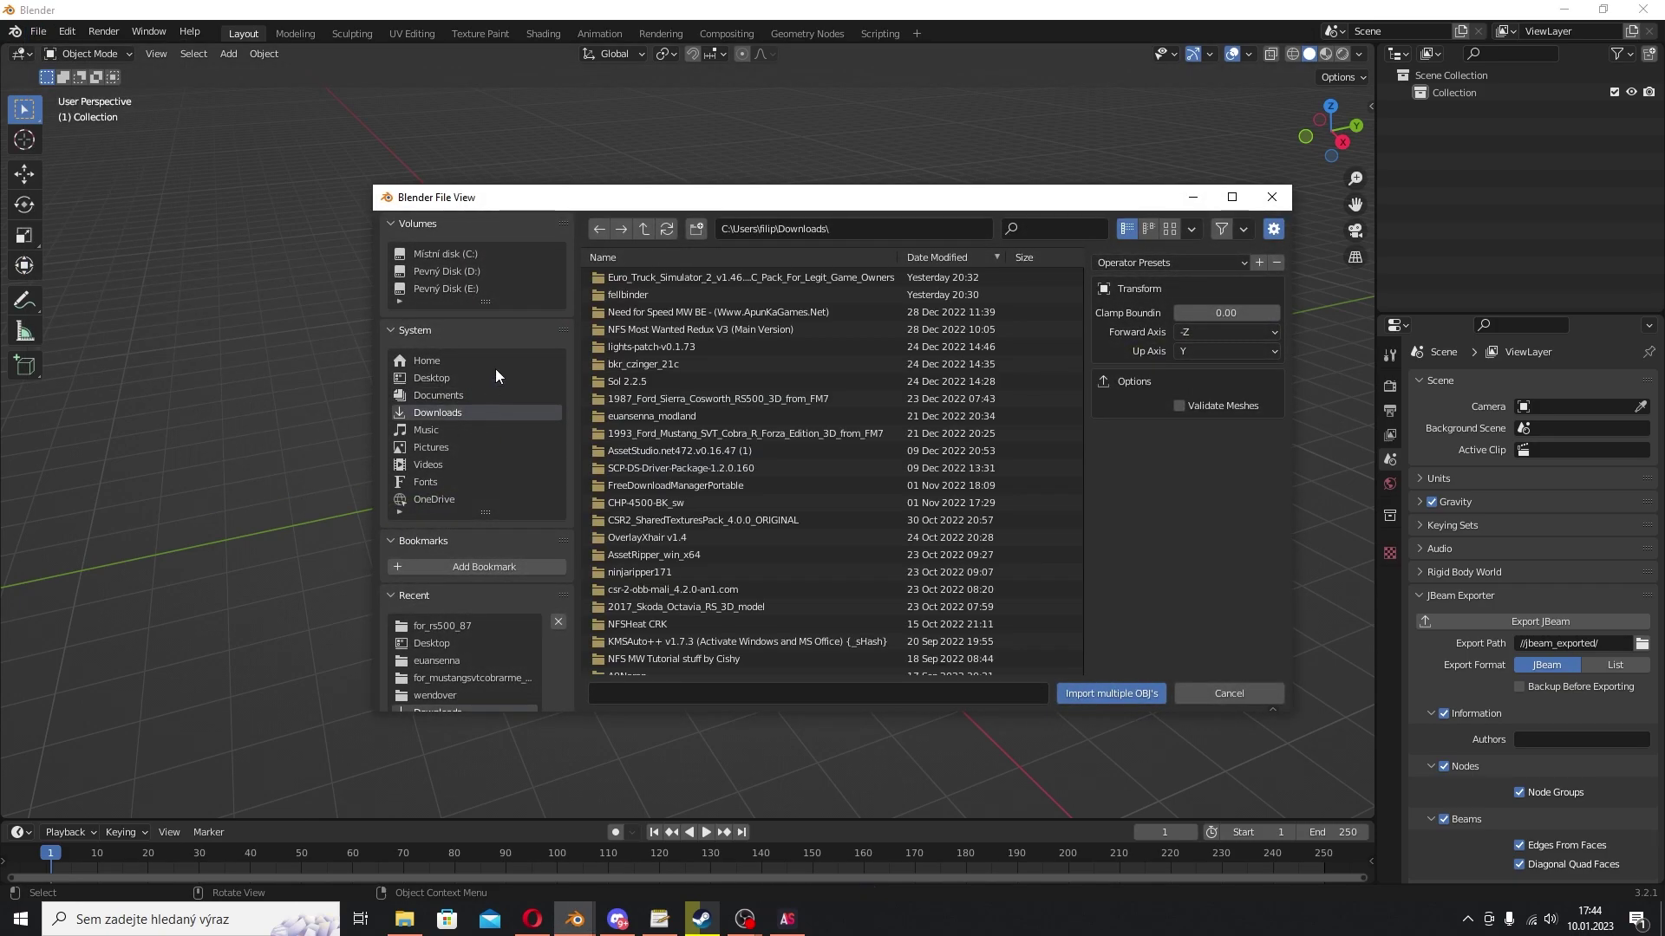
left_click(454, 396)
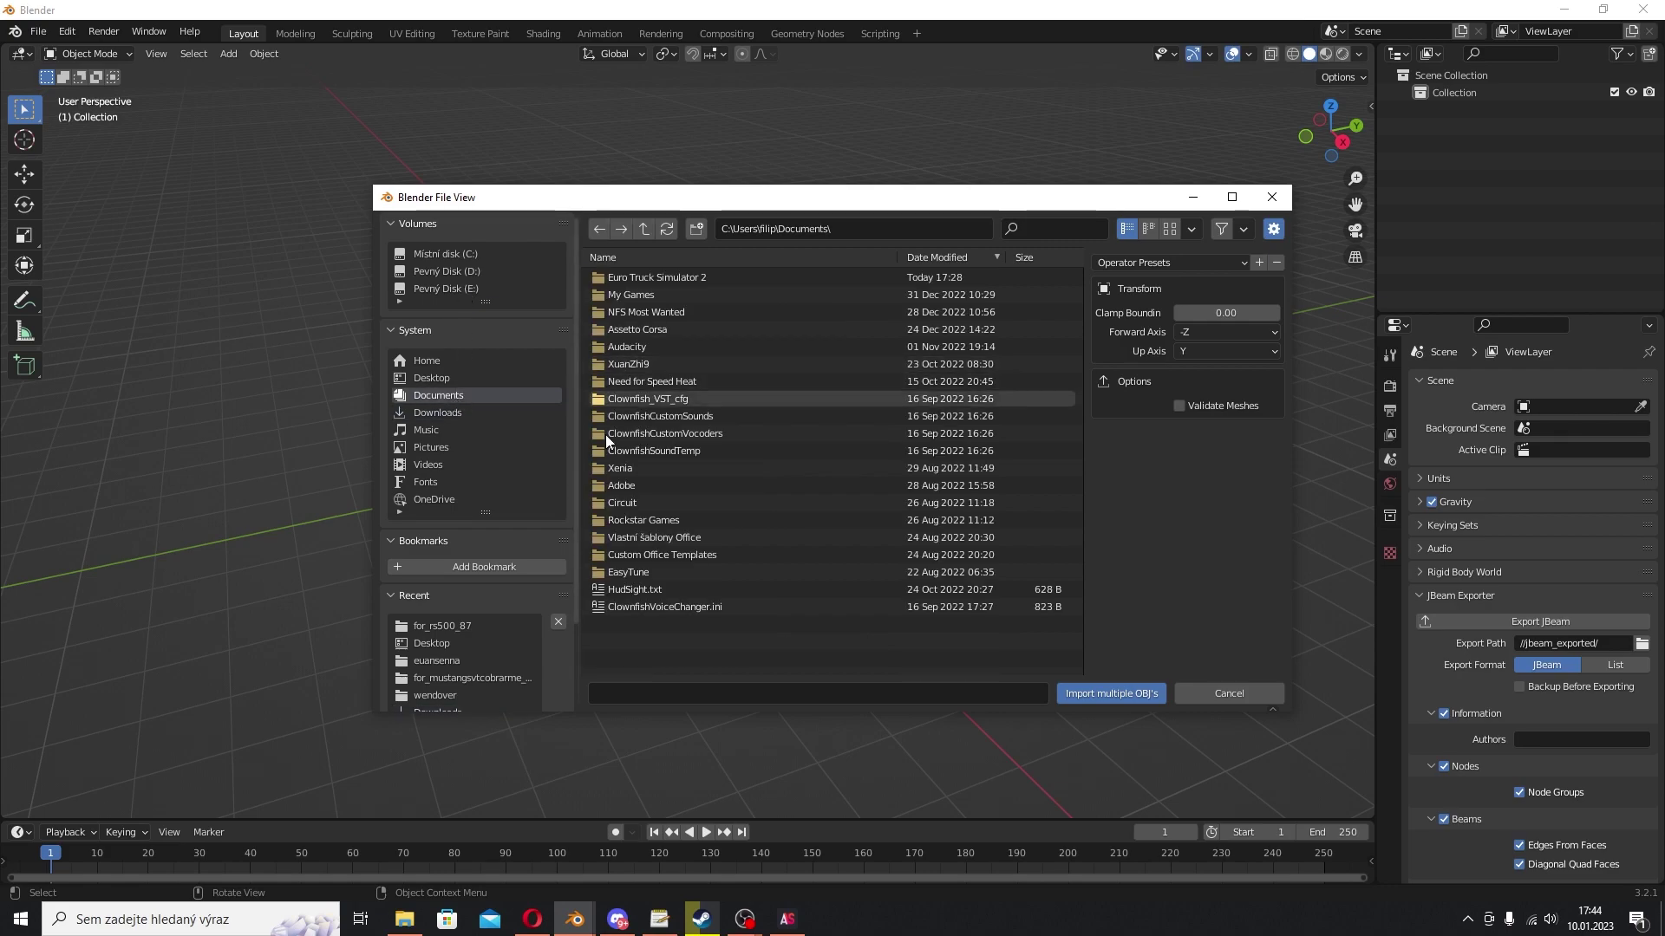
double_click(643, 364)
double_click(632, 278)
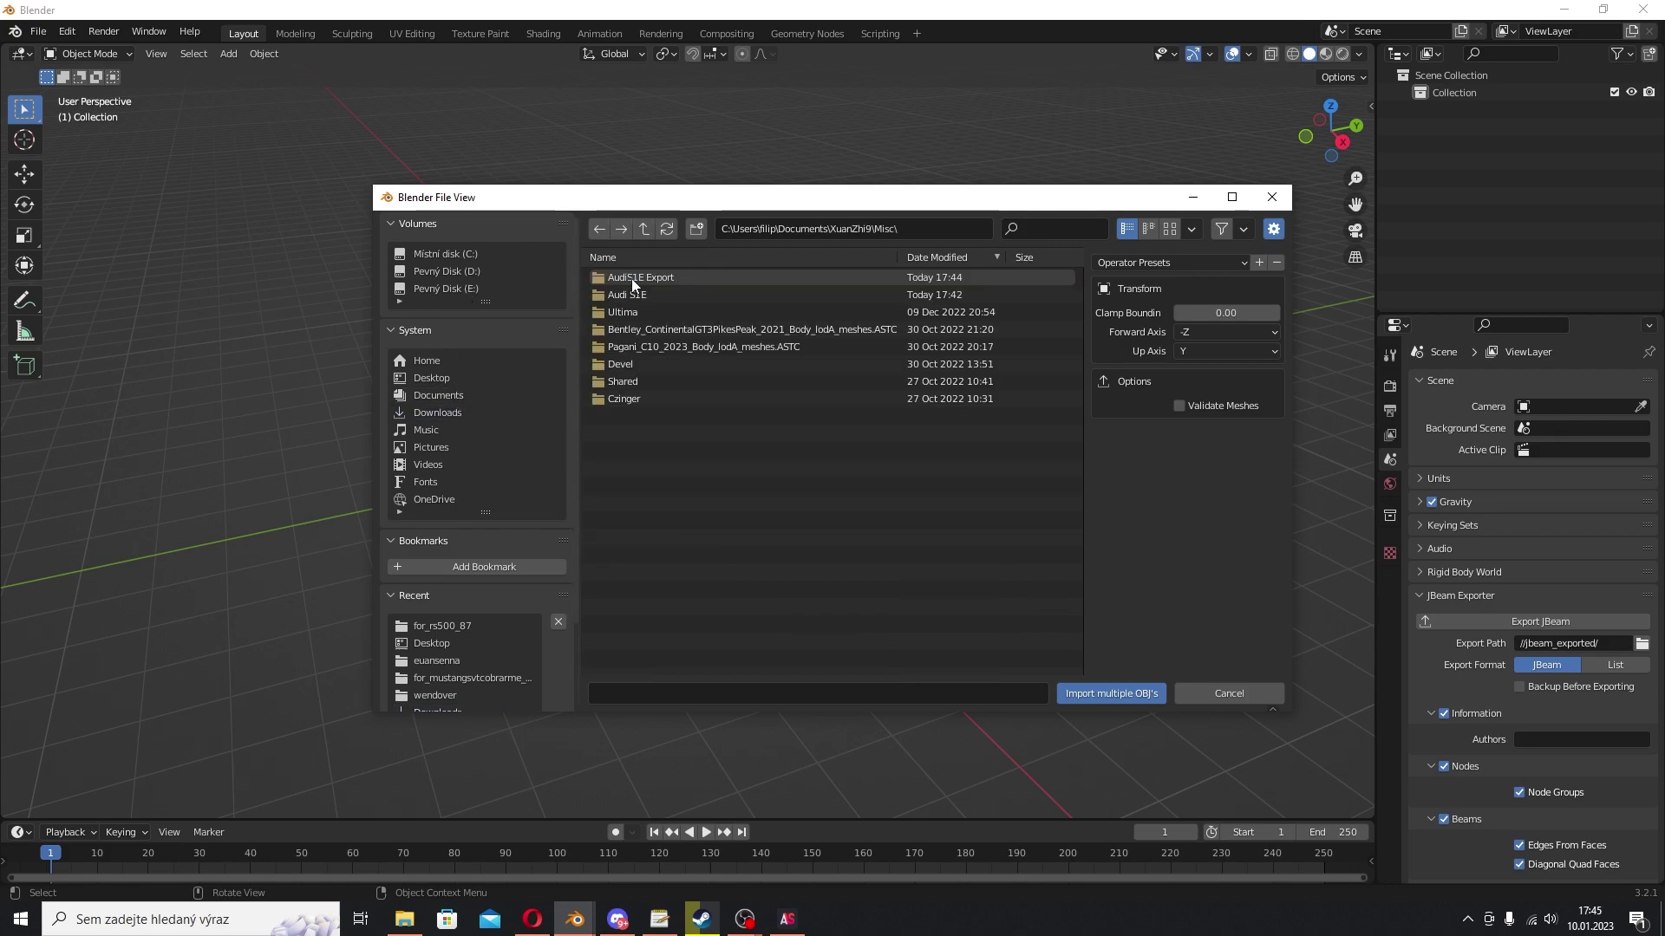
double_click(633, 278)
double_click(631, 279)
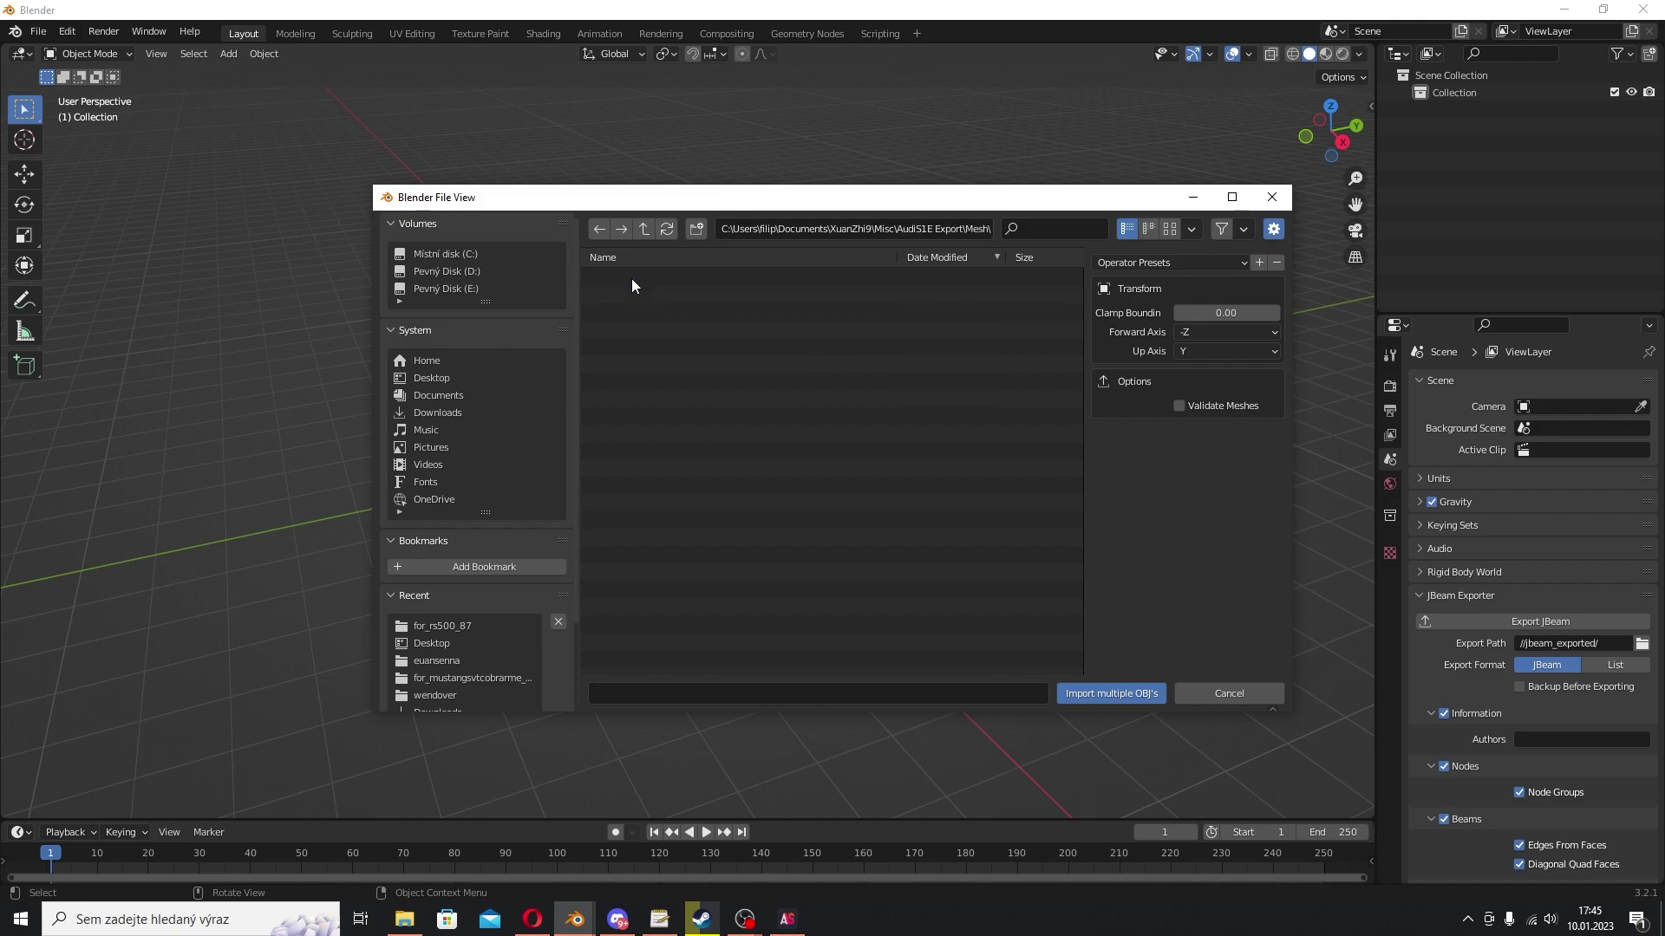
Select all .obj files in the Mesh folder and import them
key("a")
scroll(848, 653, "up", 5)
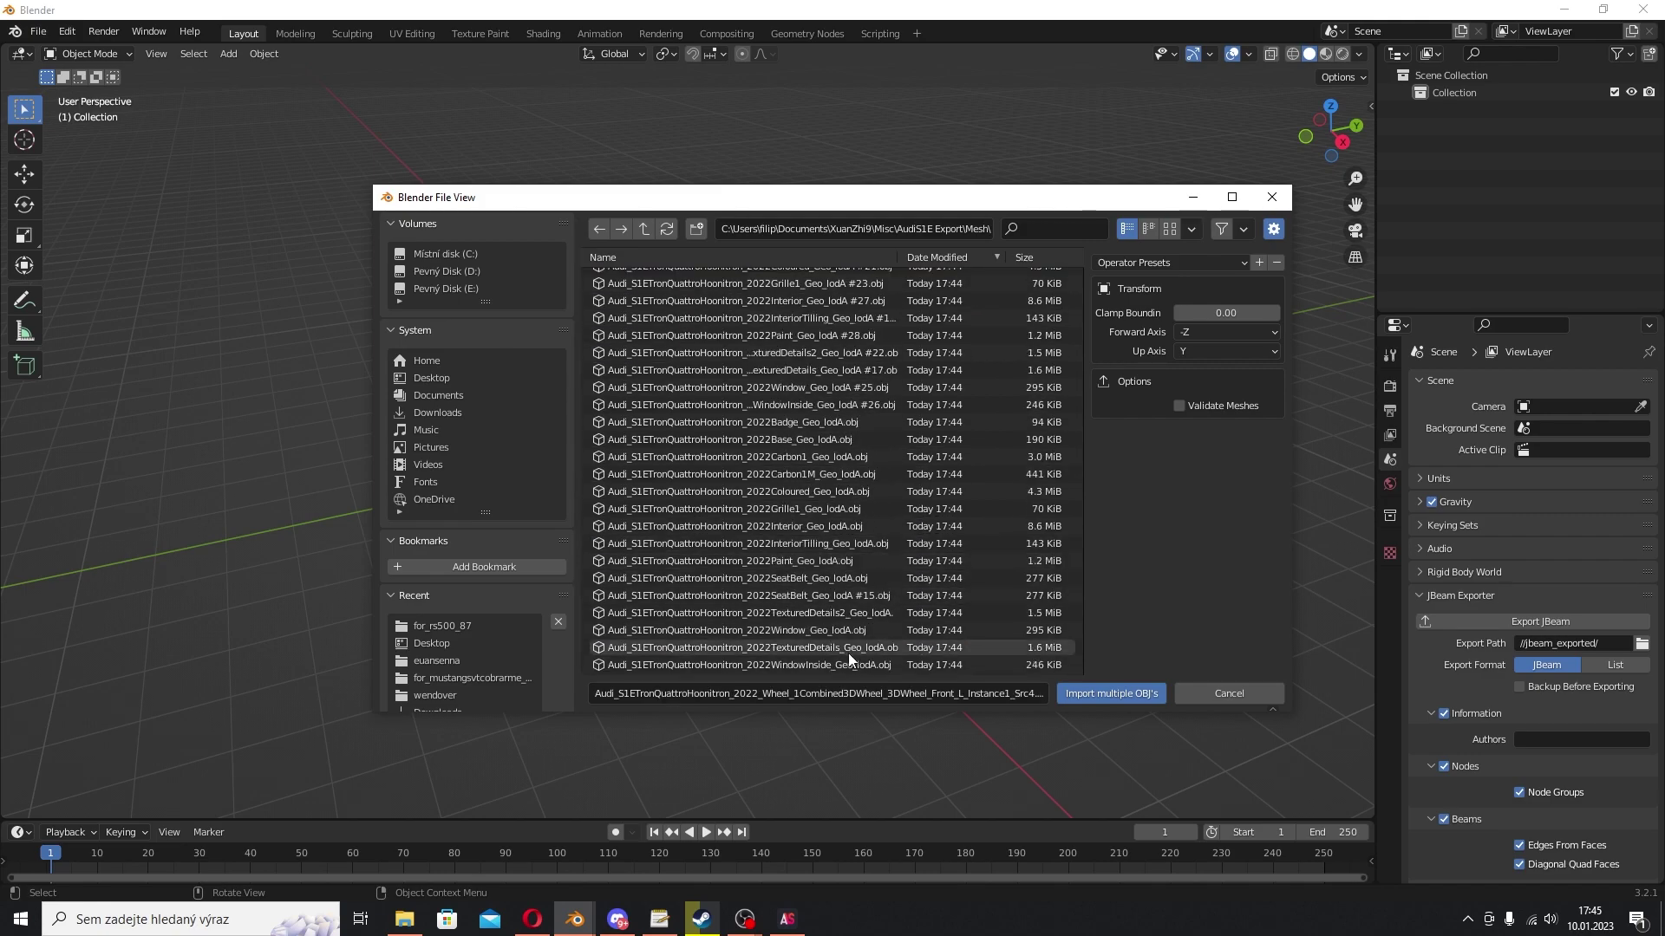
key("a")
left_click(1132, 693)
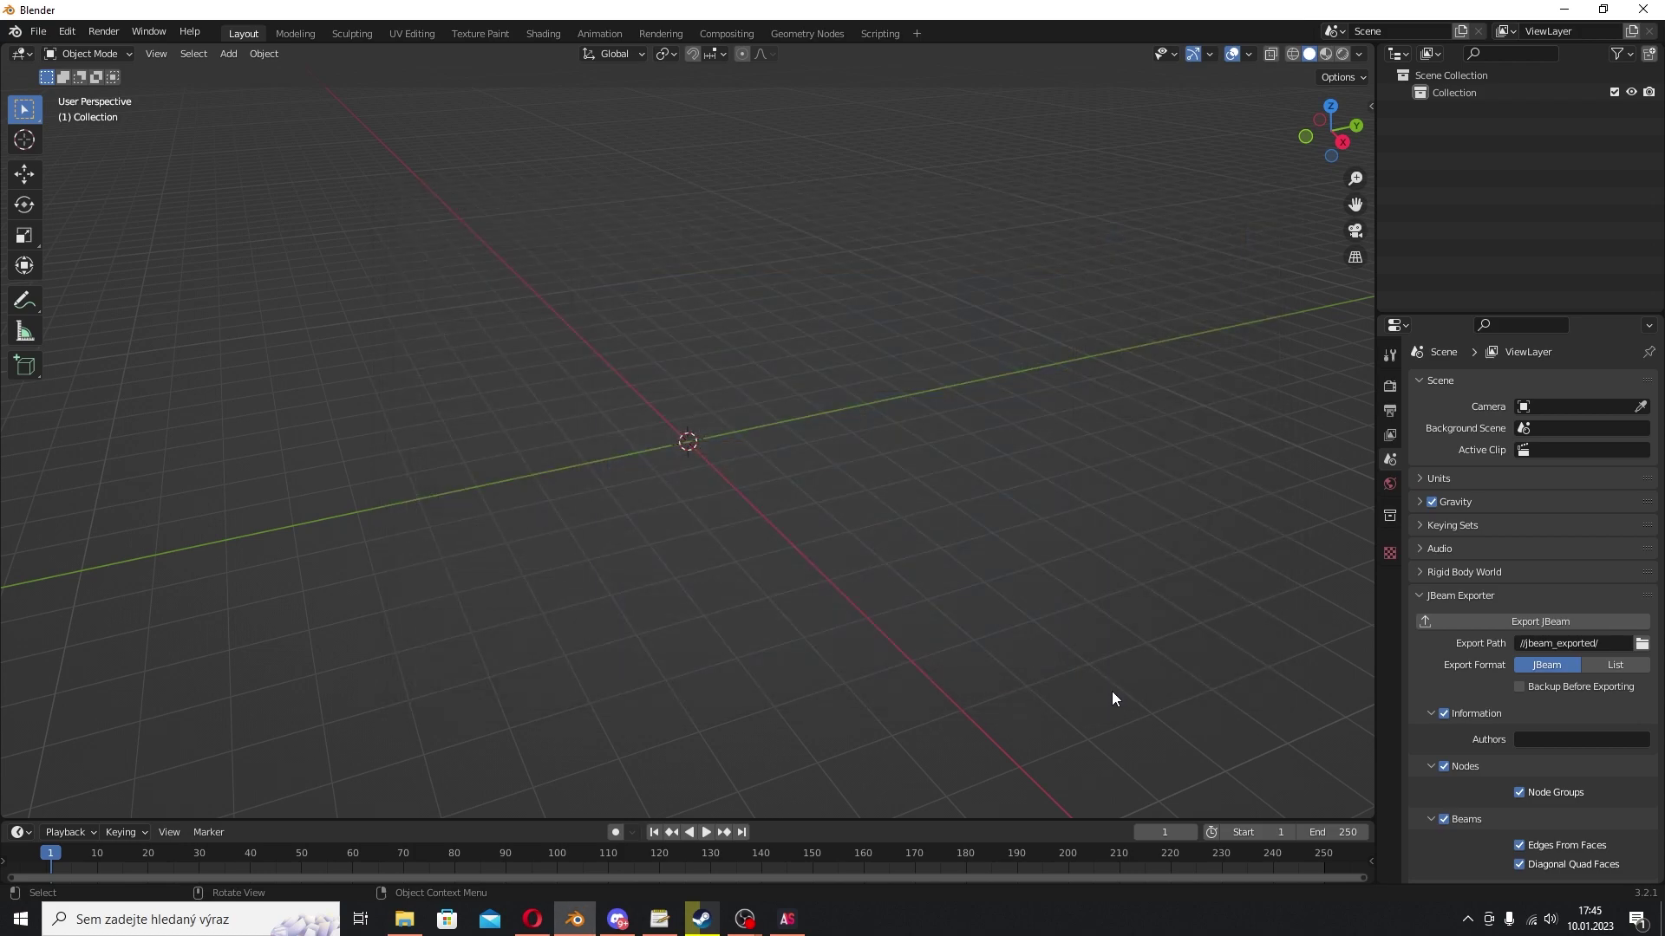
Delete the rough collider shell and flat plane, then orbit around the car body
scroll(1111, 668, "up", 6)
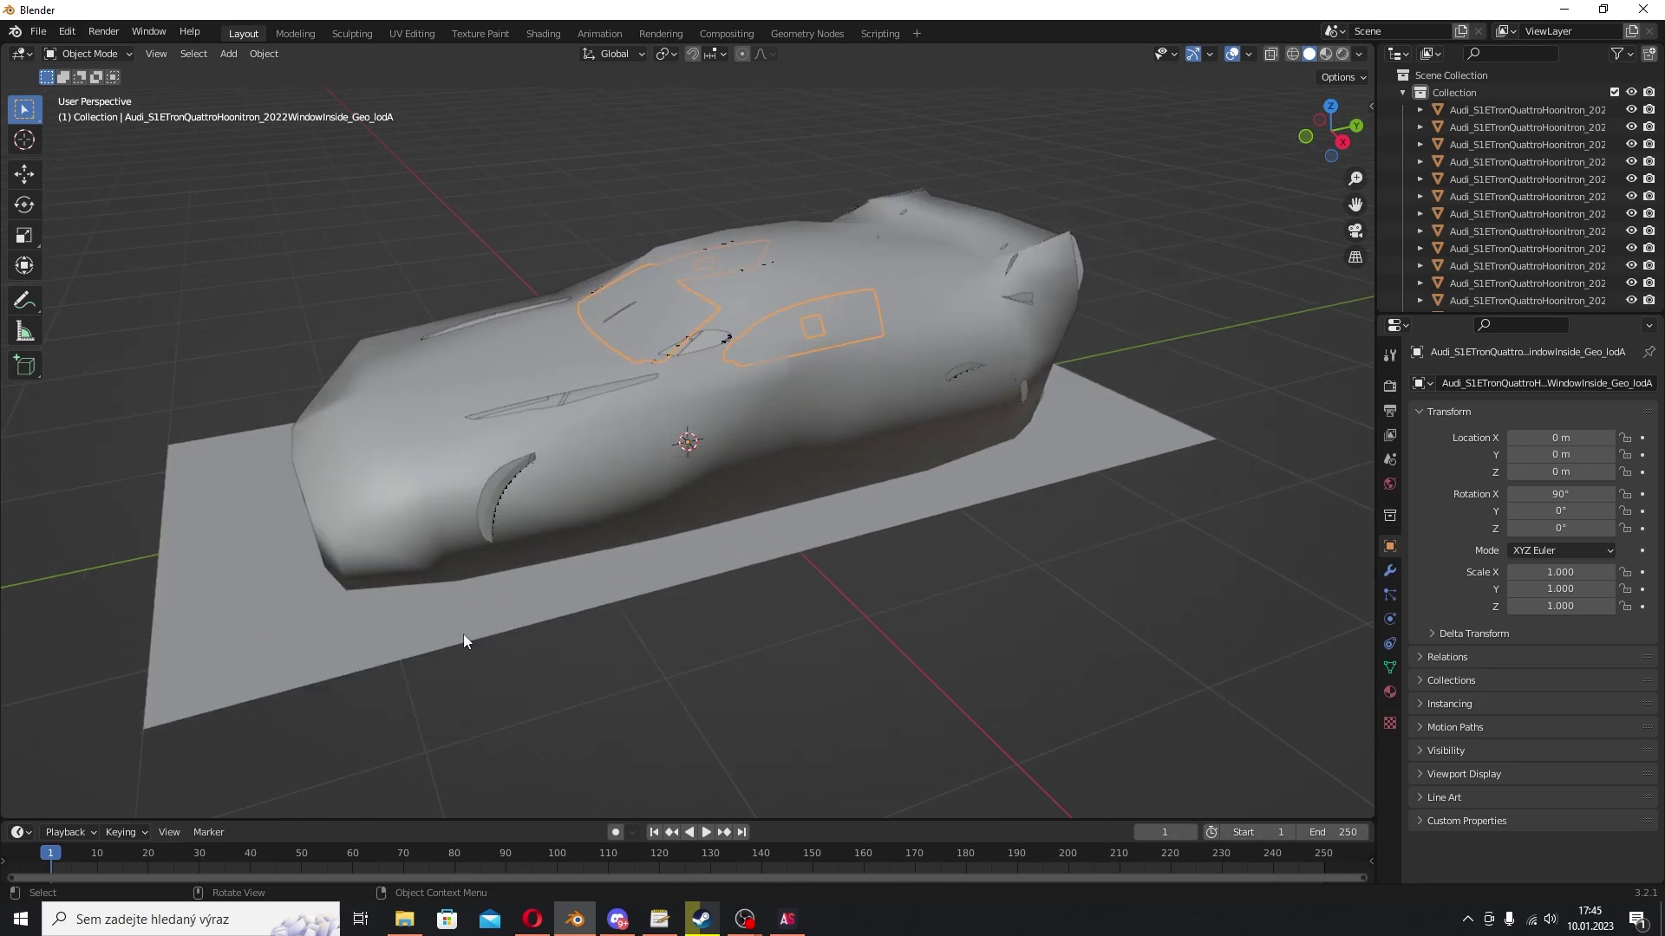
left_click(491, 456)
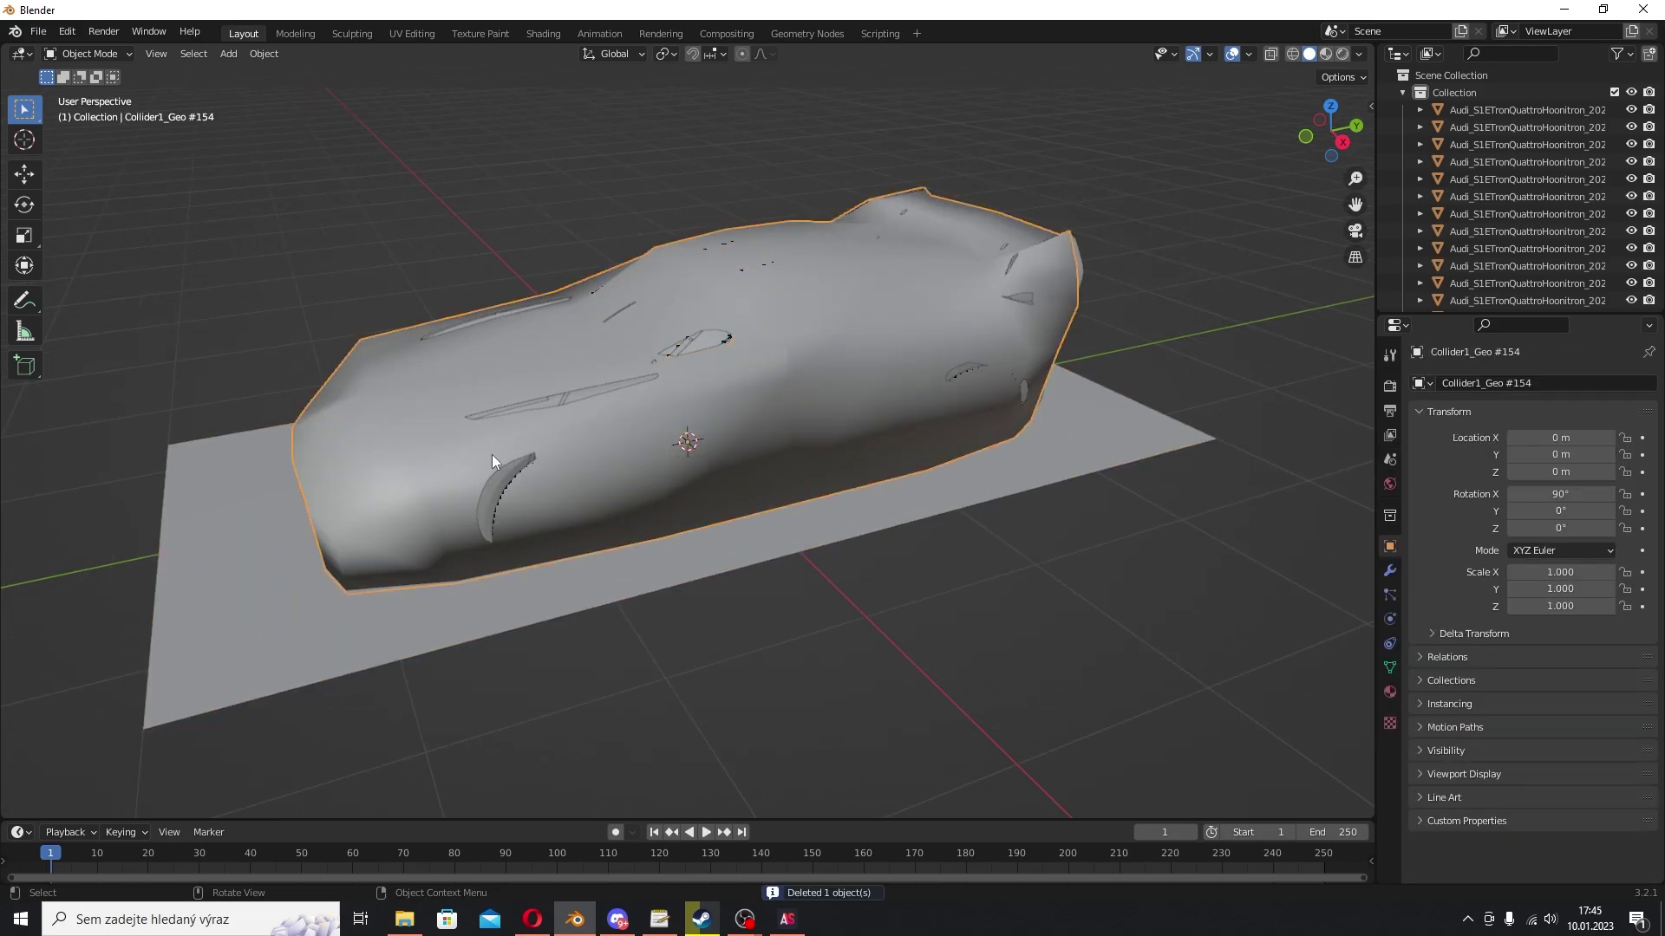
left_click(242, 624, "shift")
key("Delete")
middle_click_drag(569, 564, 1094, 469)
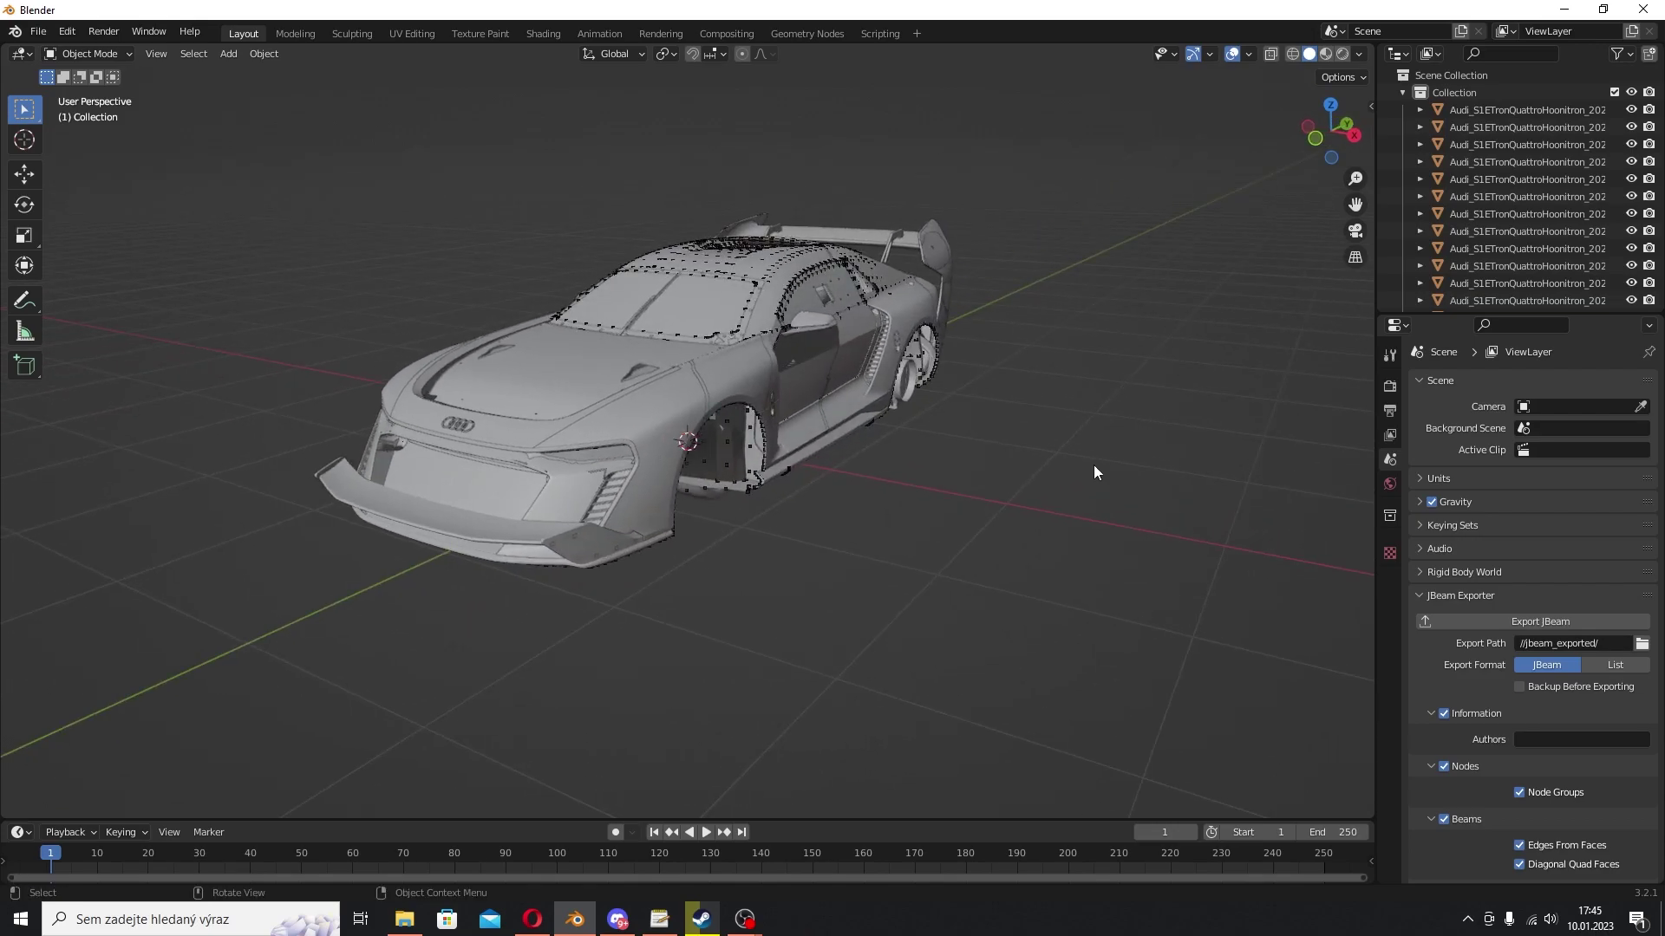
mouse_move(536, 919)
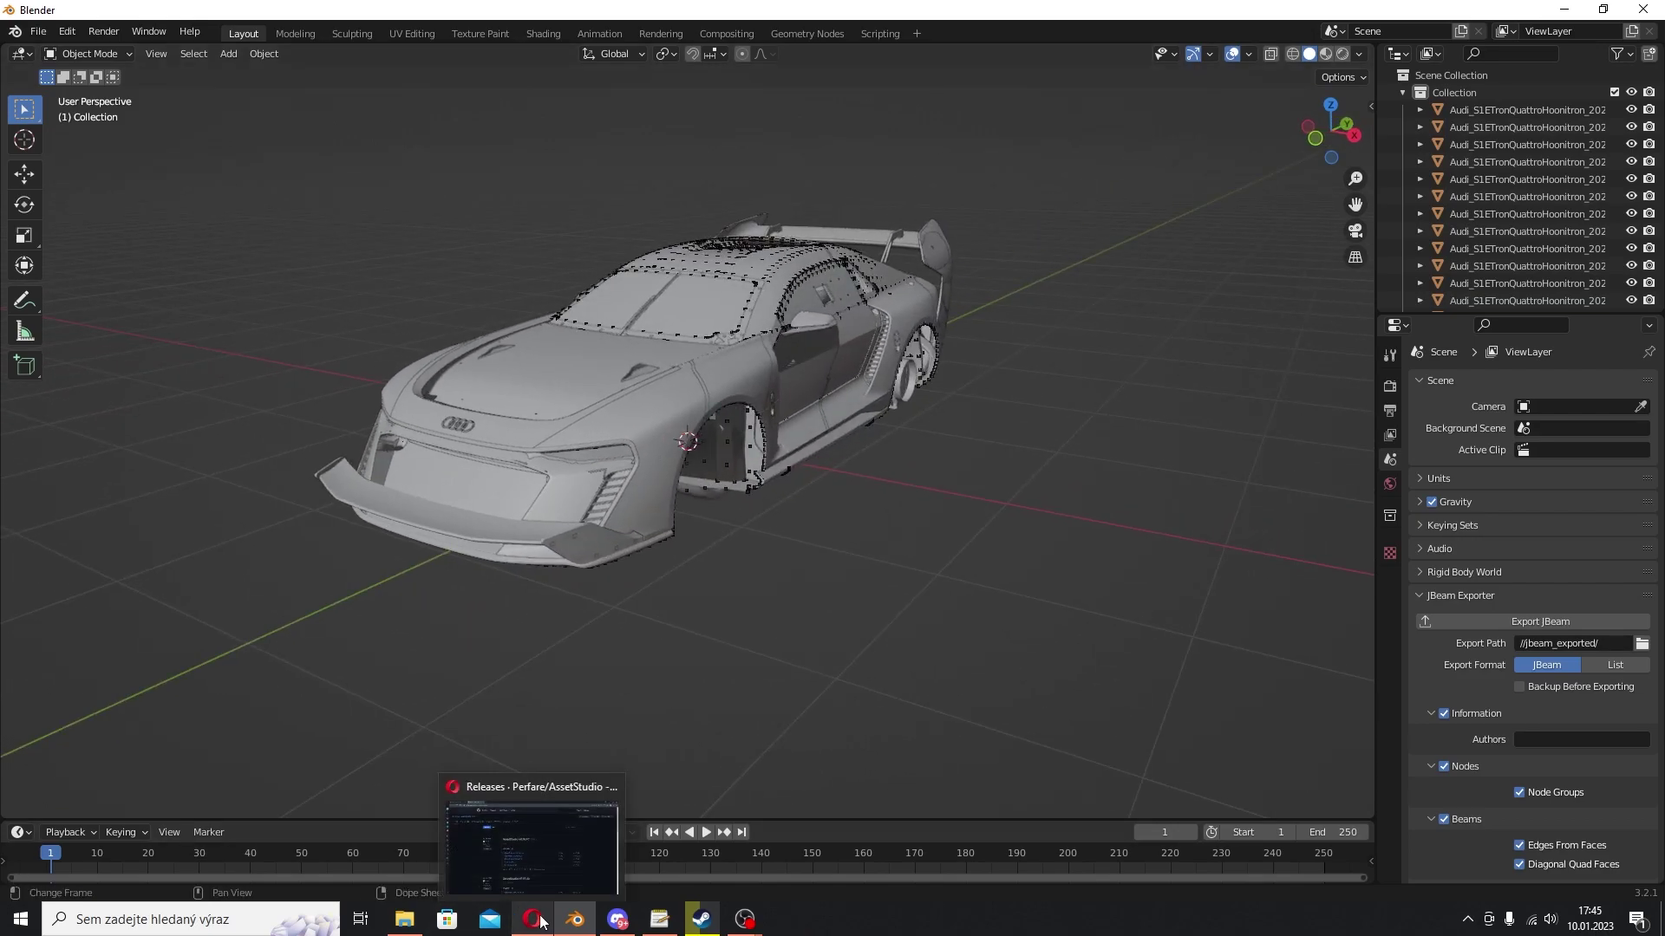